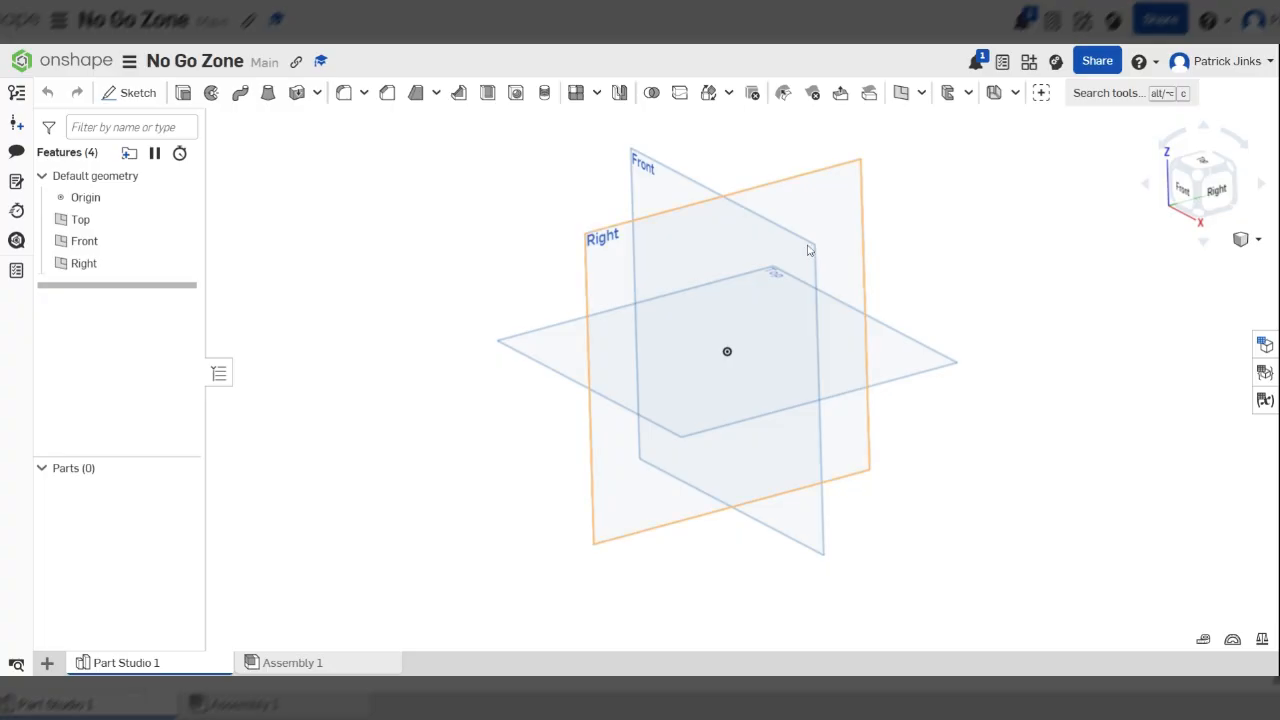
# Start a sketch on the Top plane, viewed straight on
pyautogui.moveTo(912, 409); pyautogui.dragTo(1026, 510, button='right')
pyautogui.scroll(-3, 838, 396)
pyautogui.click(866, 281)
pyautogui.press('n')
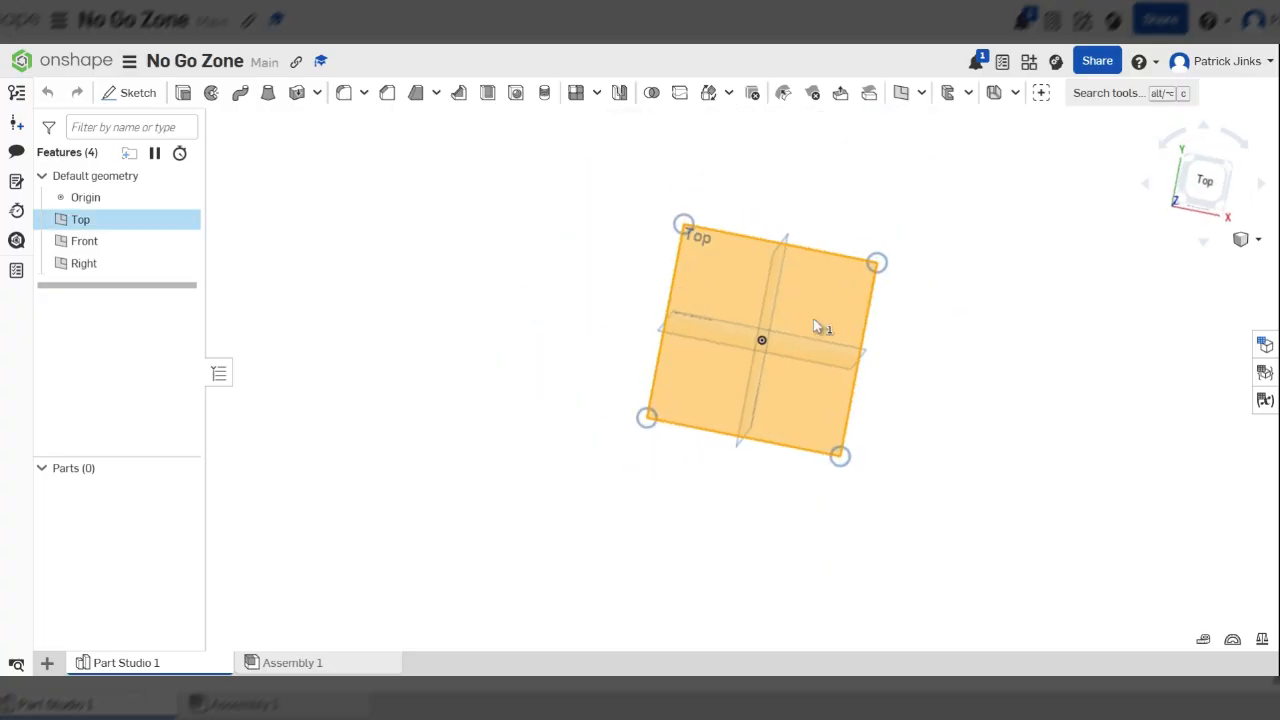
pyautogui.scroll(4, 790, 385)
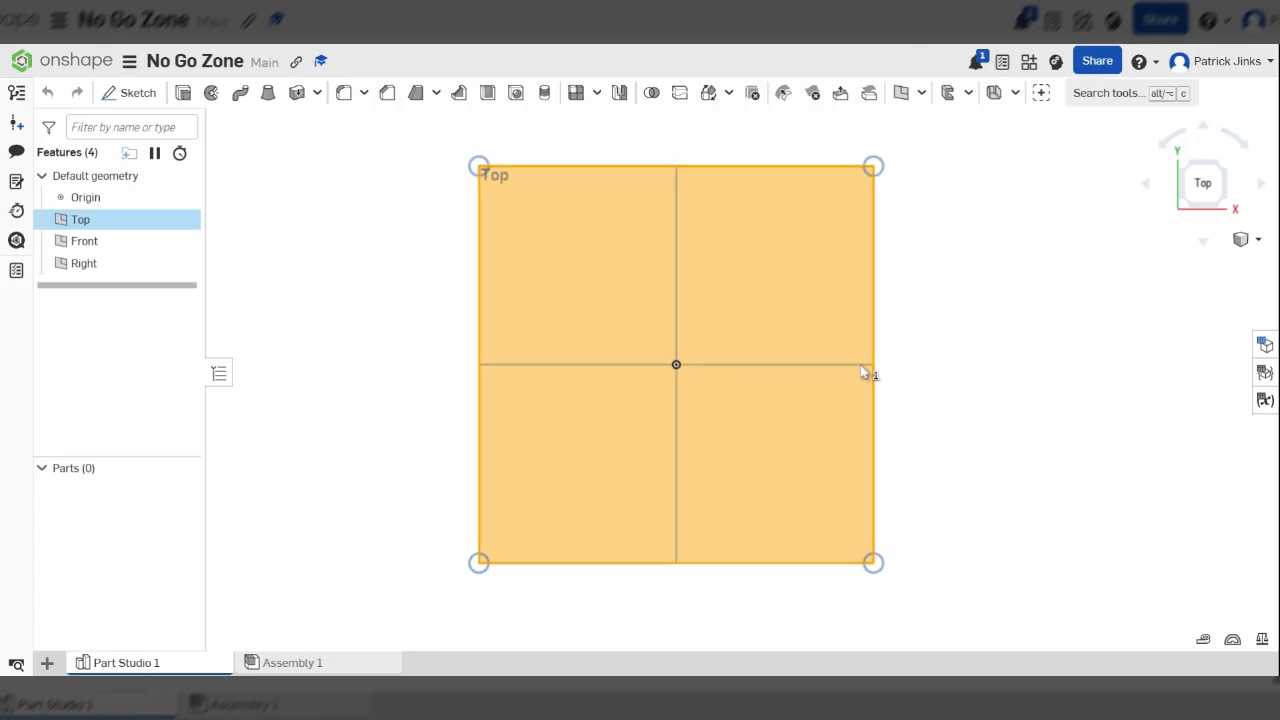
pyautogui.click(130, 93)
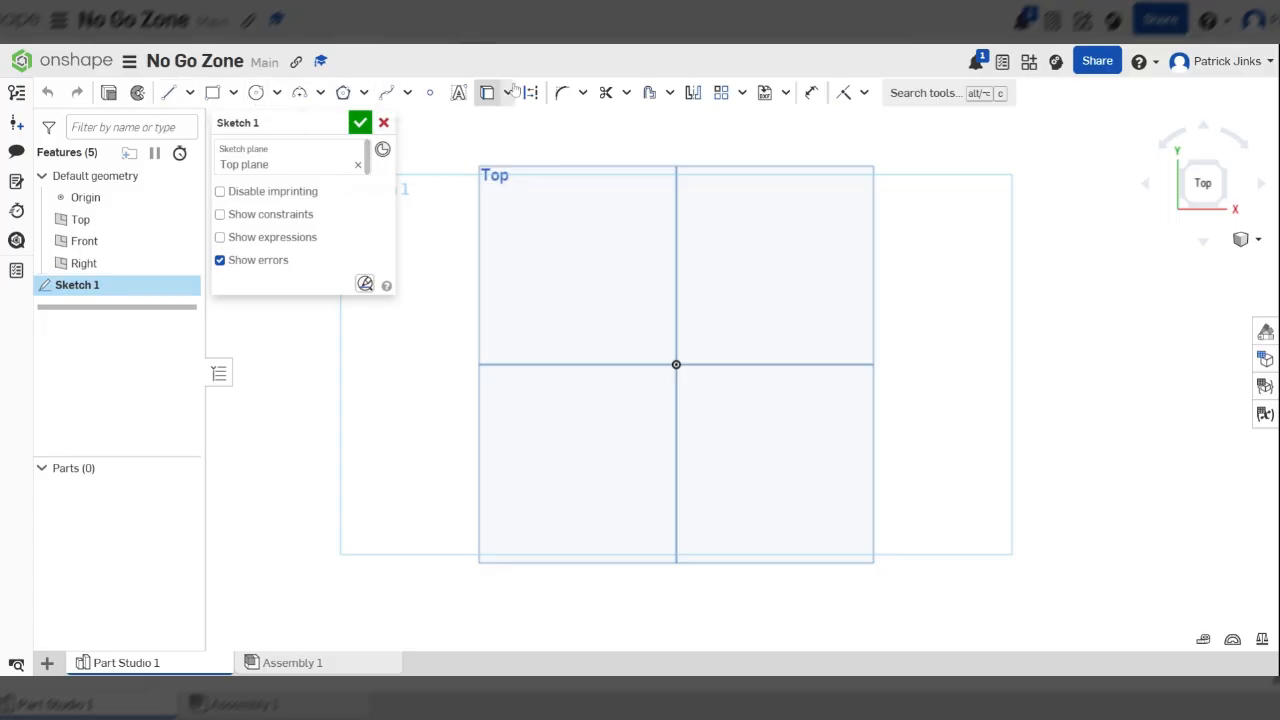
# Sketch a center point rectangle about 51 wide and 92 tall, centered on the origin
pyautogui.click(234, 98)
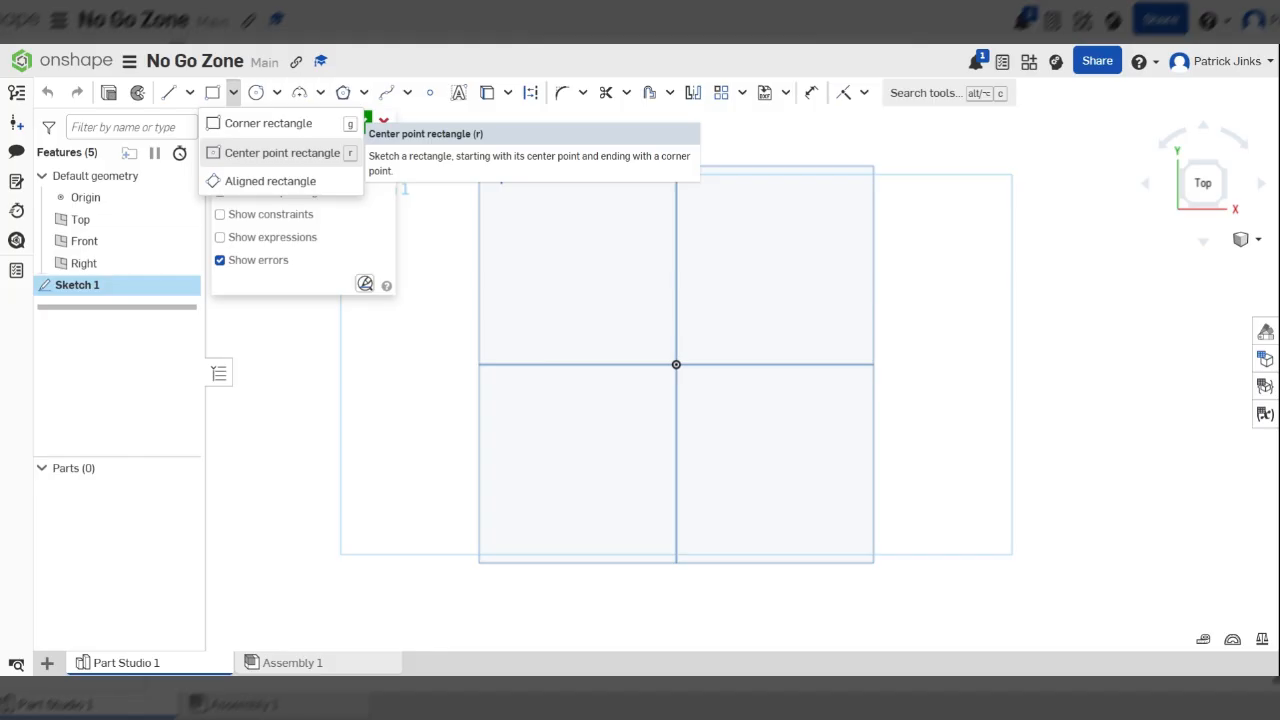
pyautogui.click(285, 153)
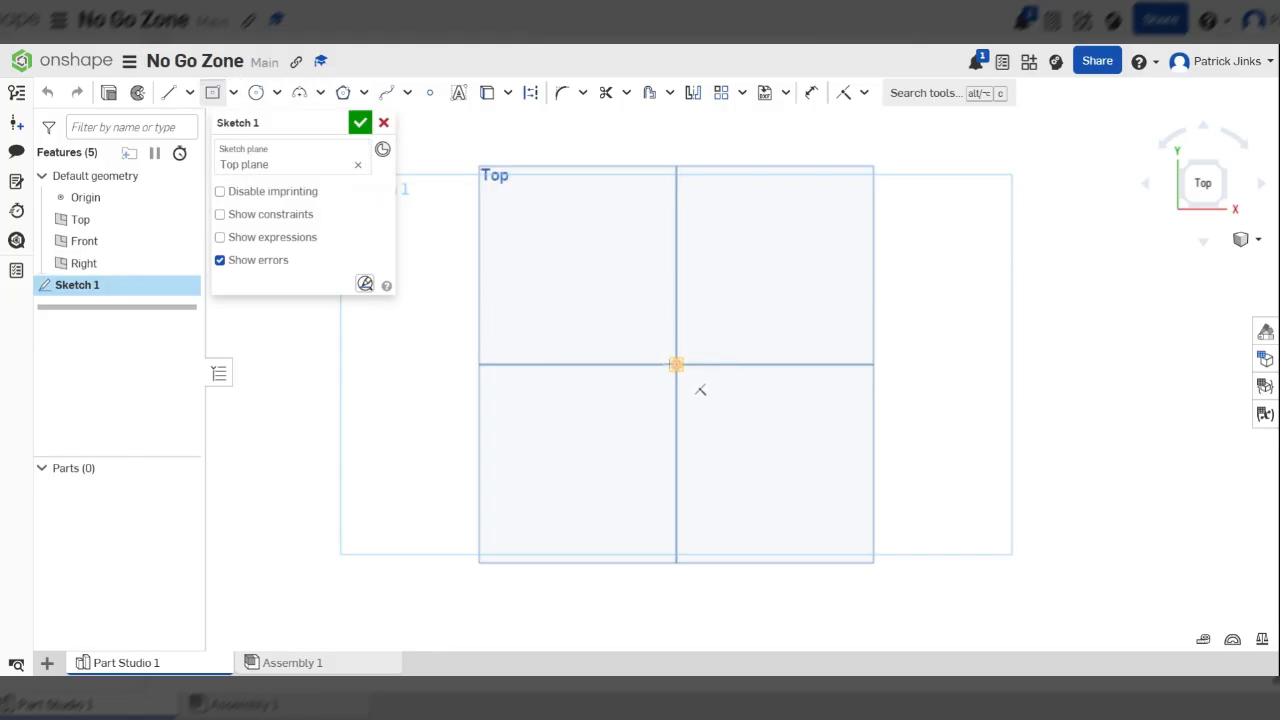
pyautogui.moveTo(700, 390)
pyautogui.mouseDown(button='right')
pyautogui.moveTo(608, 335)
pyautogui.moveTo(637, 369)
pyautogui.moveTo(651, 357)
pyautogui.mouseUp(button='right')
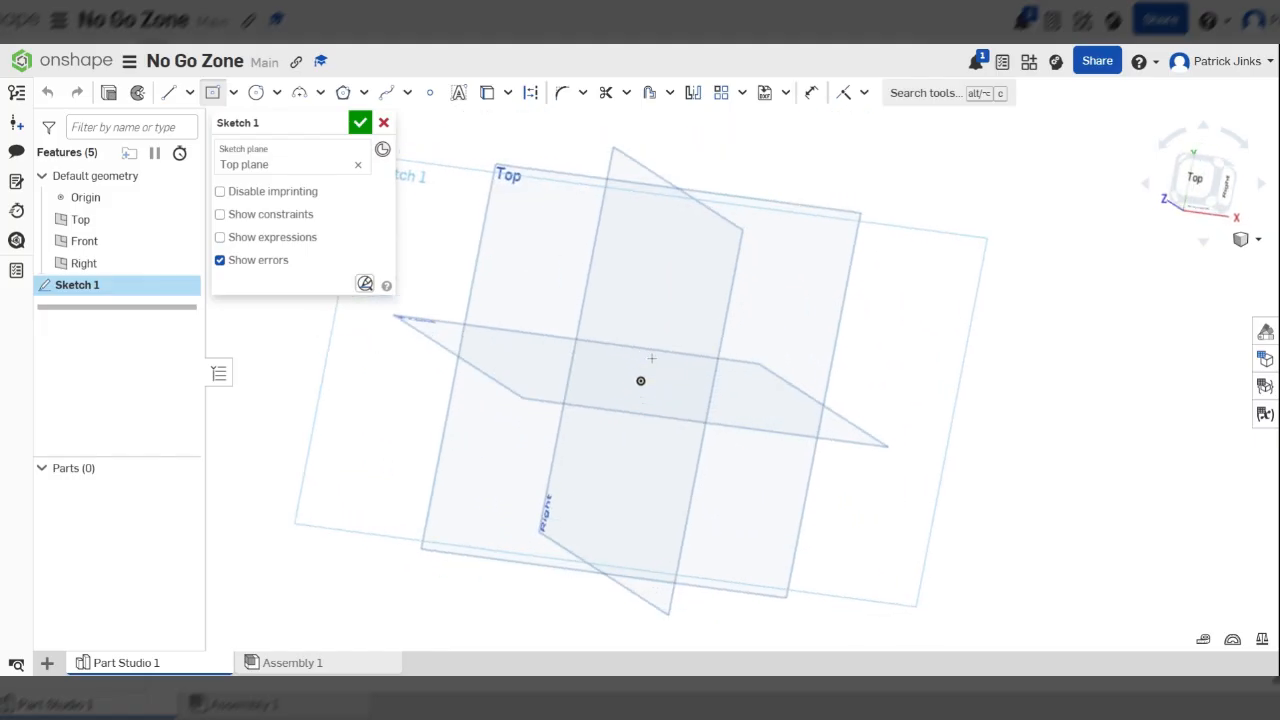
pyautogui.press('n')
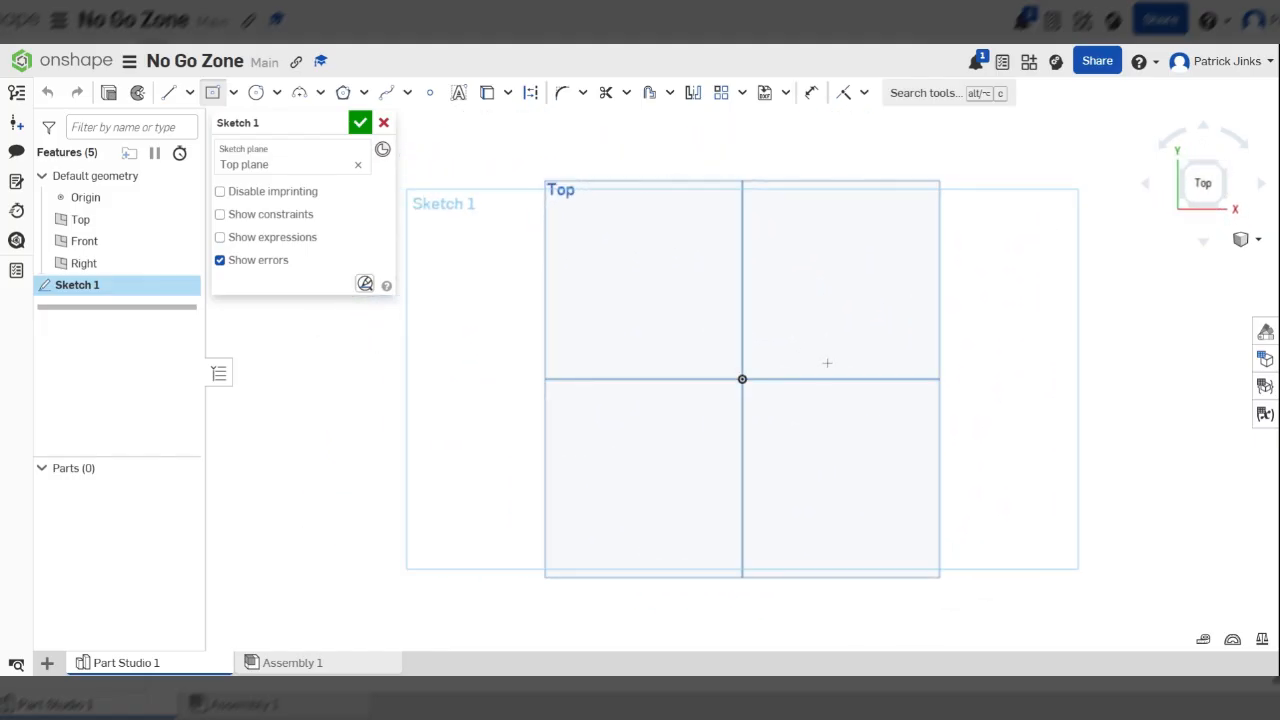
pyautogui.click(742, 379)
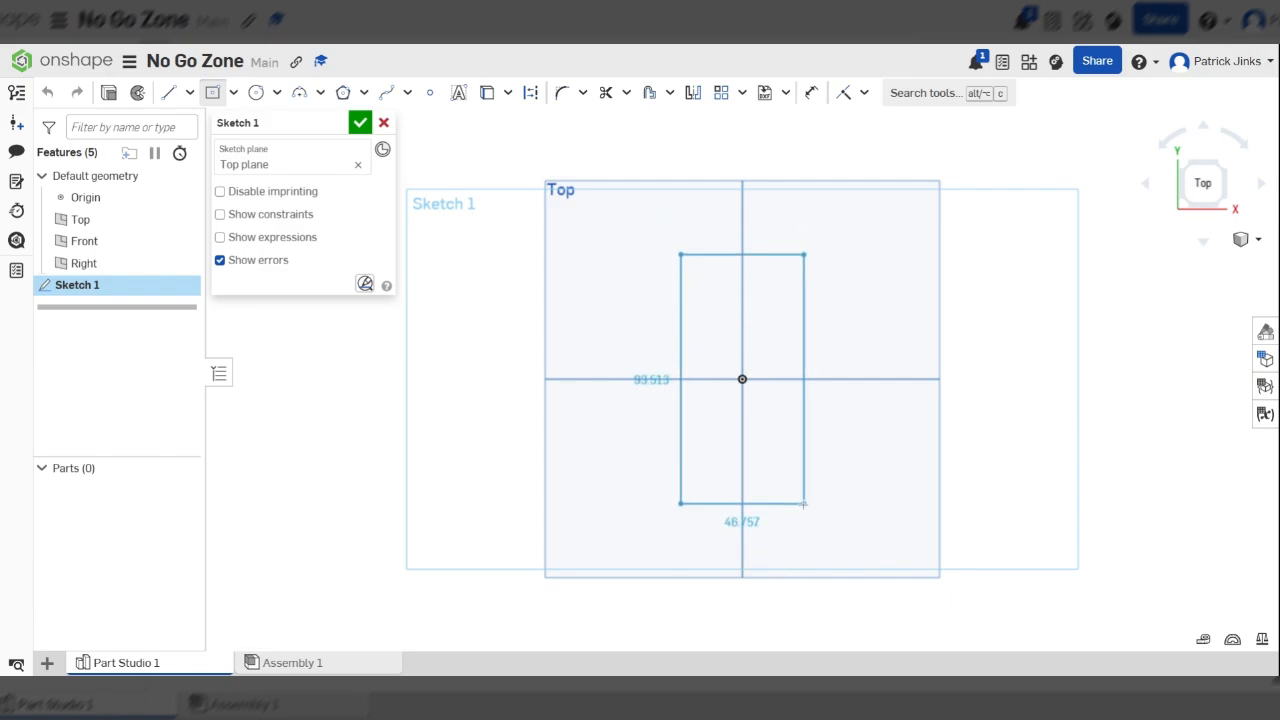
pyautogui.click(810, 499)
pyautogui.scroll(-3, 553, 341)
pyautogui.scroll(3, 670, 422)
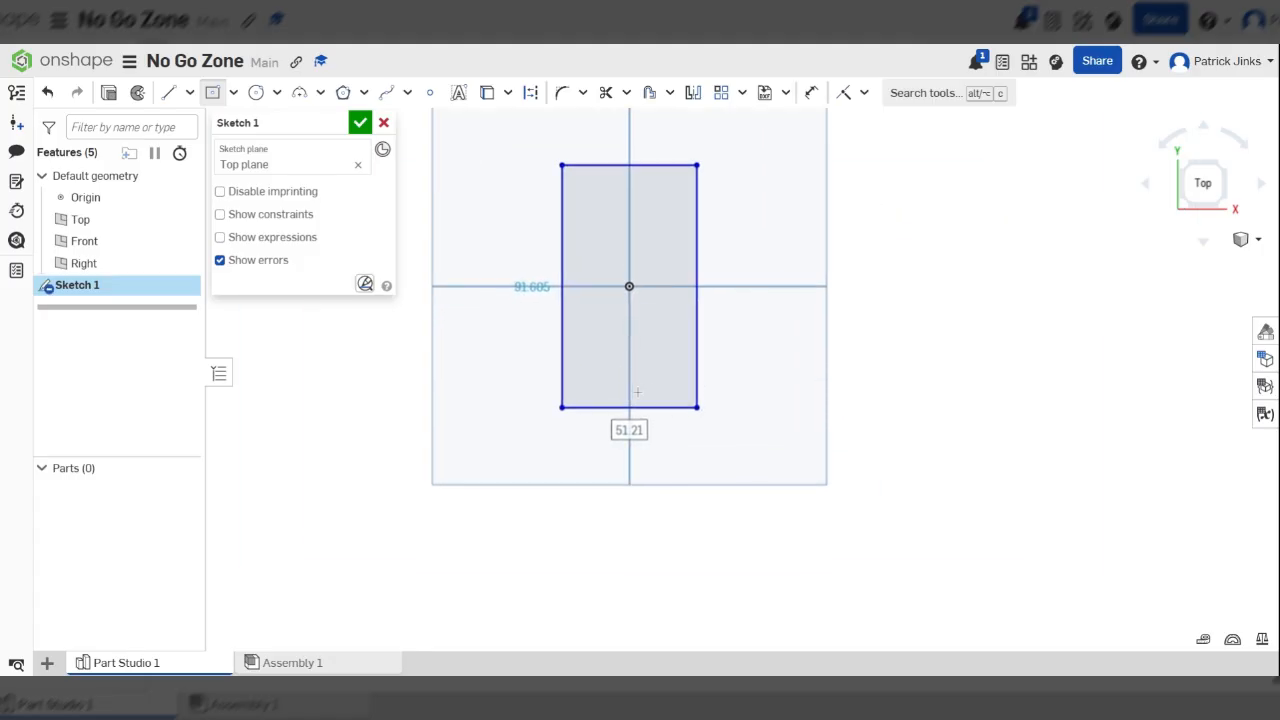
pyautogui.scroll(-1, 731, 440)
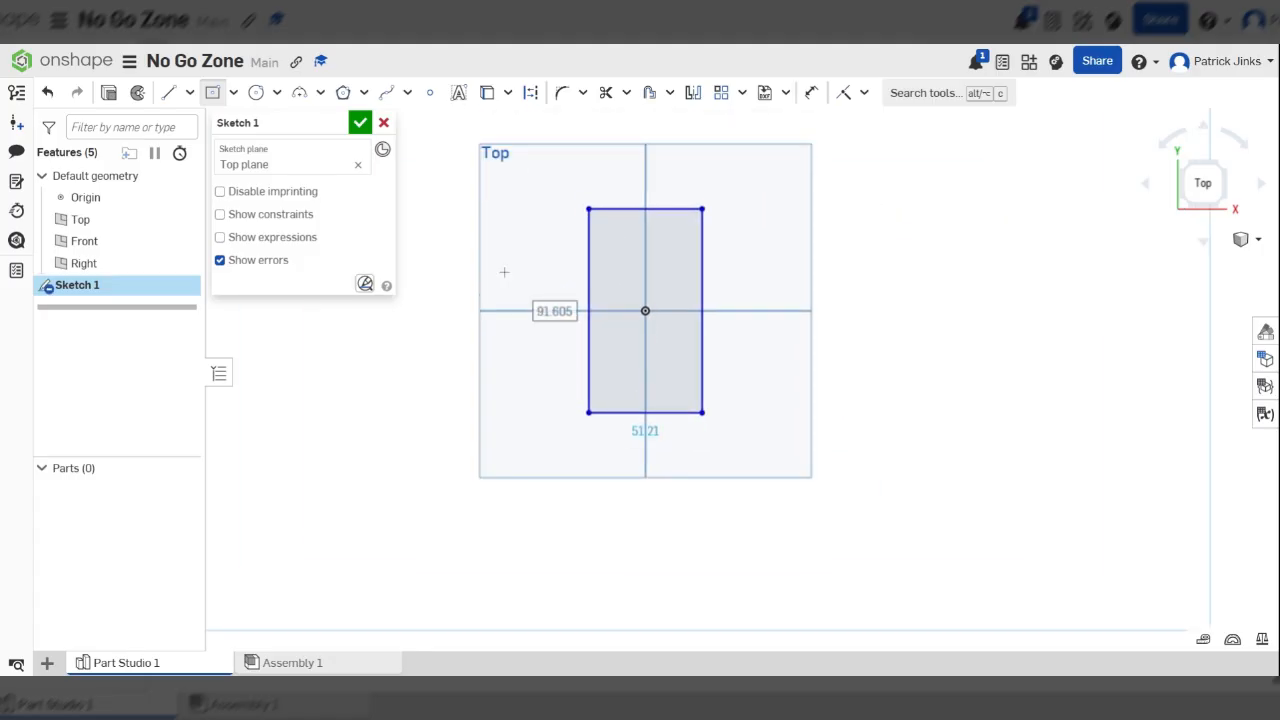
# Sketch a line about 79 long slanting down and outward from the rectangle's lower-left corner, followed by a horizontal line about 26 long back under that corner
pyautogui.press('l')
pyautogui.scroll(-1, 710, 181)
pyautogui.scroll(3, 653, 316)
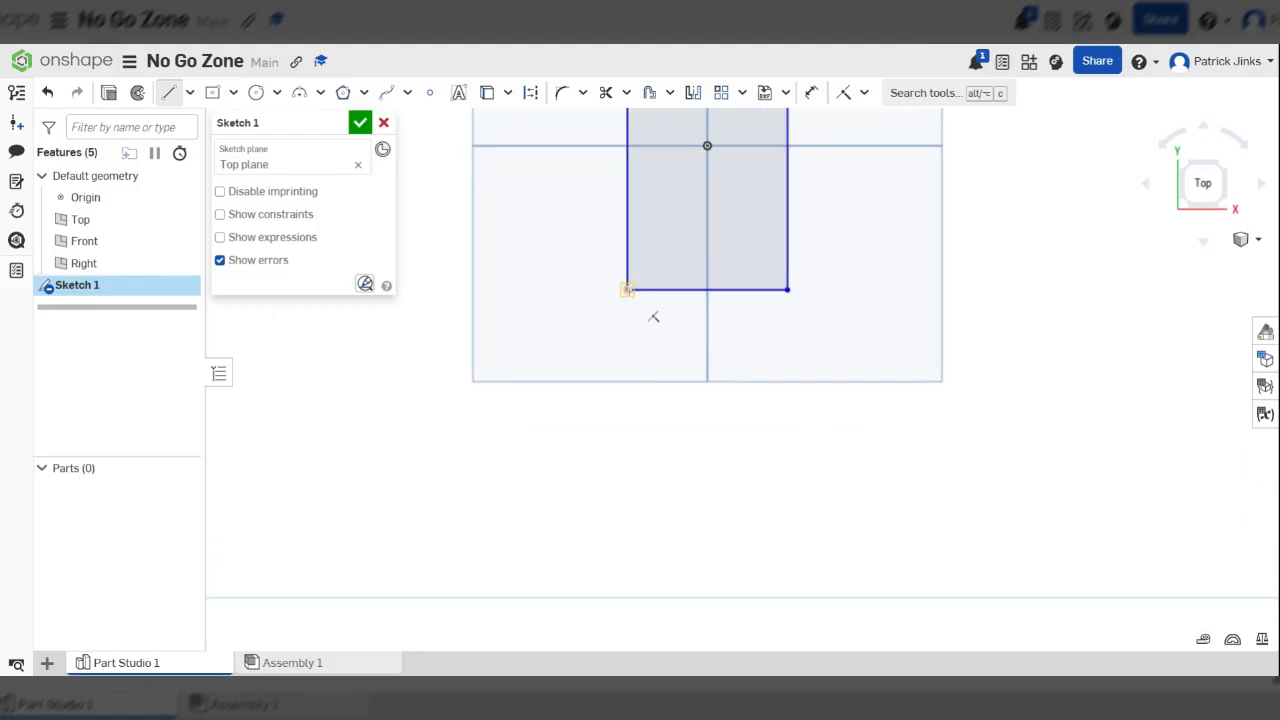
pyautogui.click(627, 289)
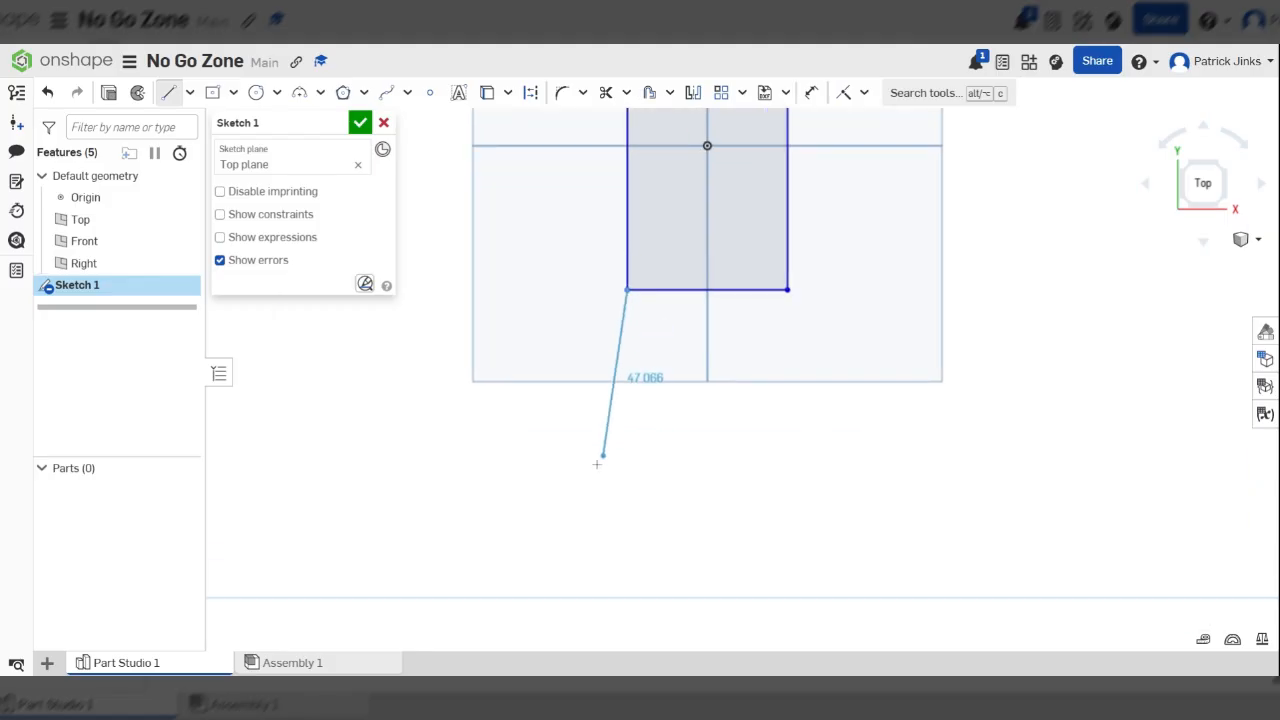
pyautogui.click(545, 525)
pyautogui.scroll(-1, 543, 520)
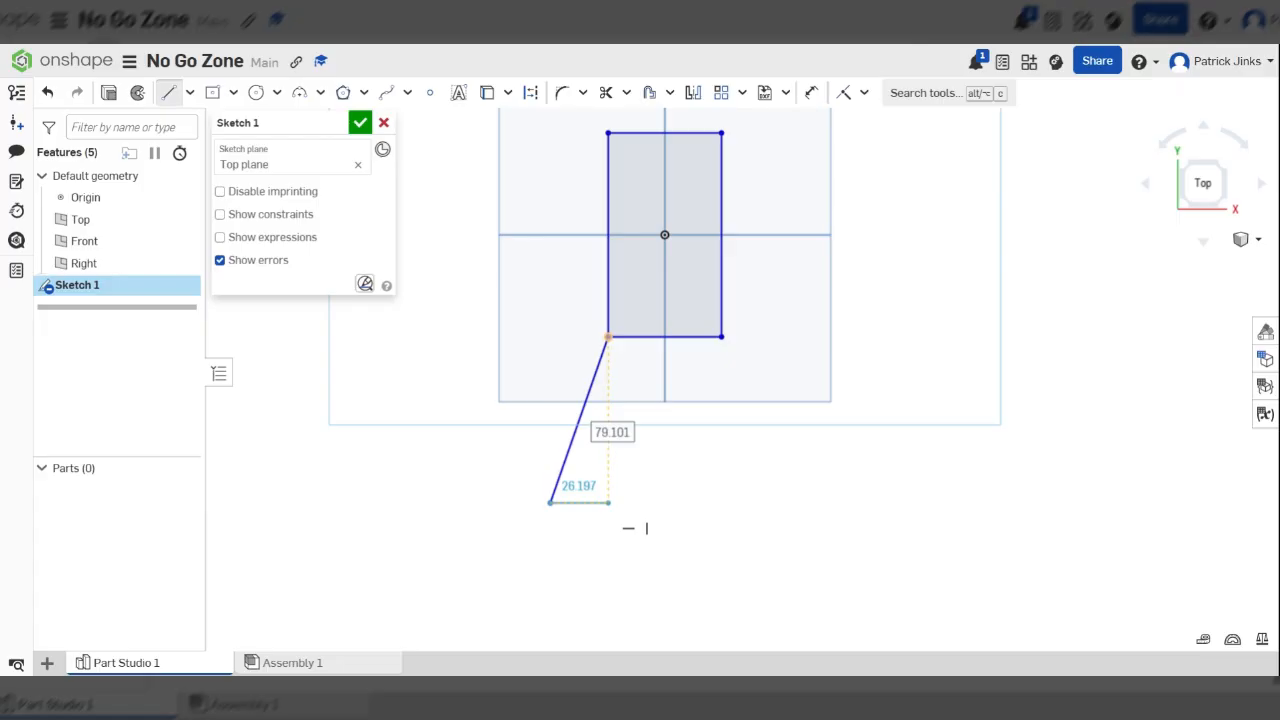
pyautogui.click(608, 503)
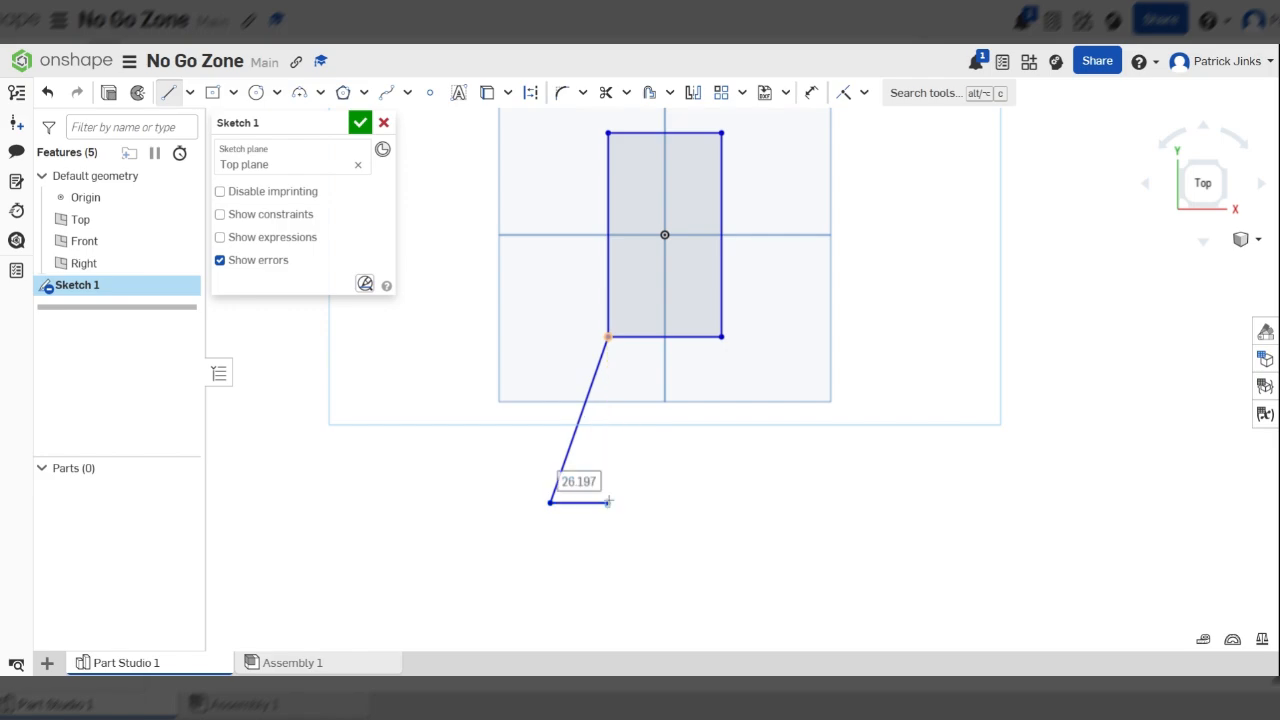
# Continue the outline with a vertical line about 96 long downward and a horizontal line about 26 long ending directly below the origin
pyautogui.scroll(-4, 617, 256)
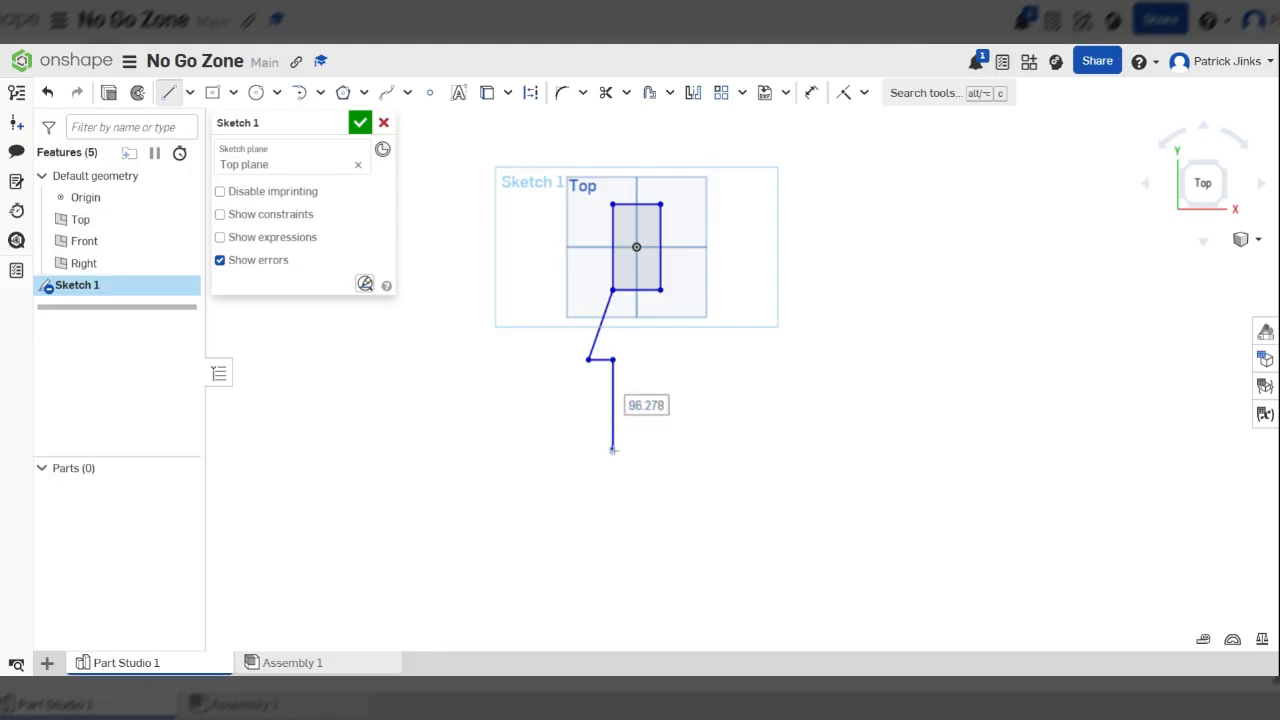
pyautogui.click(613, 450)
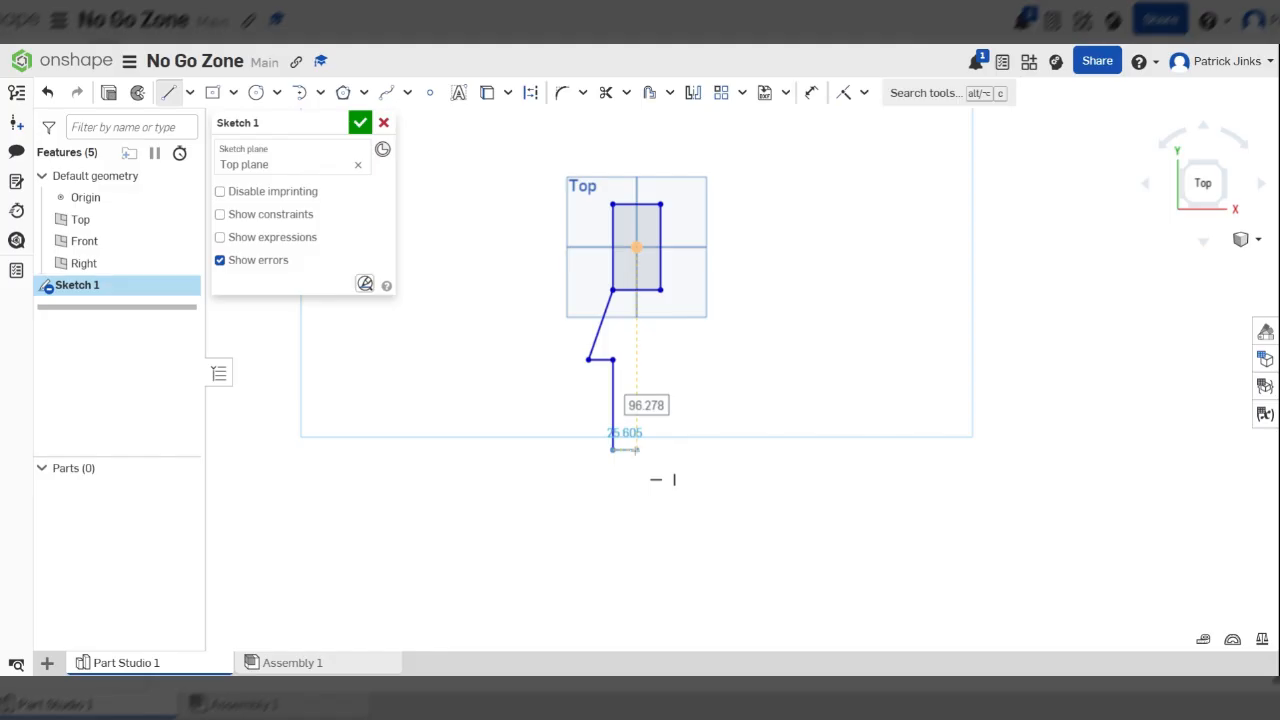
pyautogui.click(637, 450)
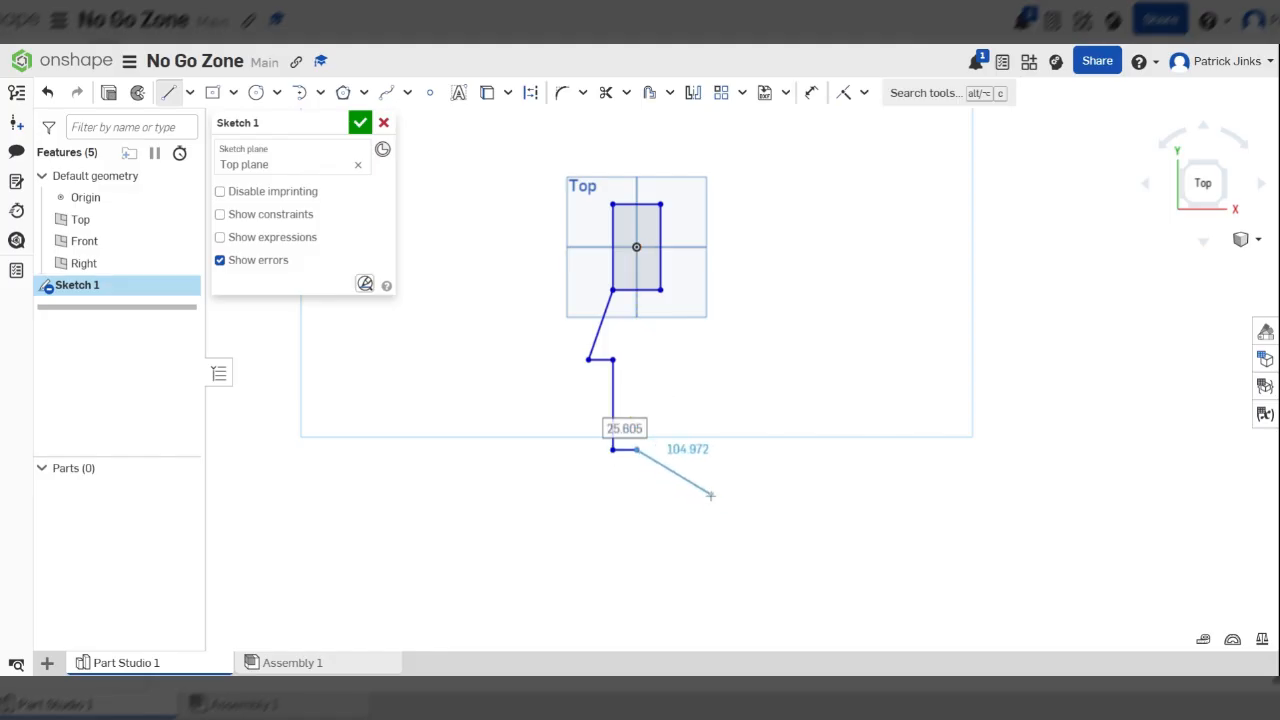
pyautogui.press('Escape')
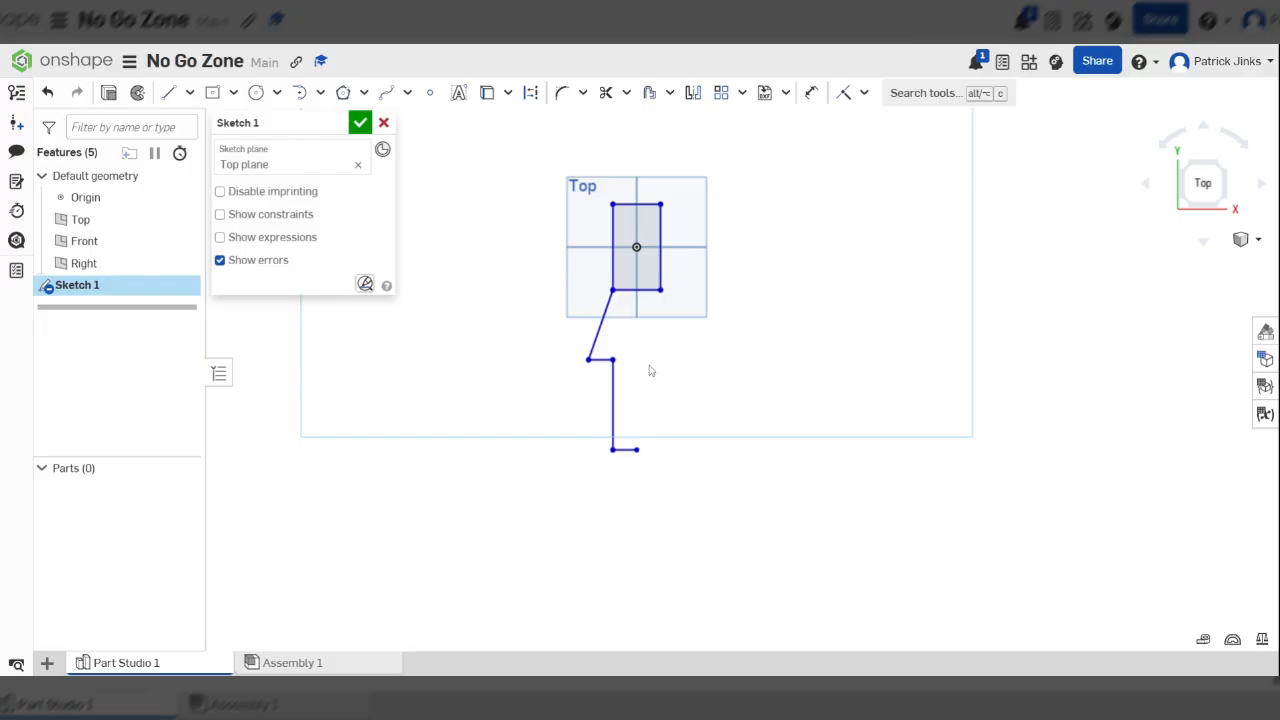
# Try to mirror the outline's upper horizontal line and vertical line about the slanted line, and undo the mirrored copies
pyautogui.scroll(1, 618, 313)
pyautogui.scroll(-2, 614, 452)
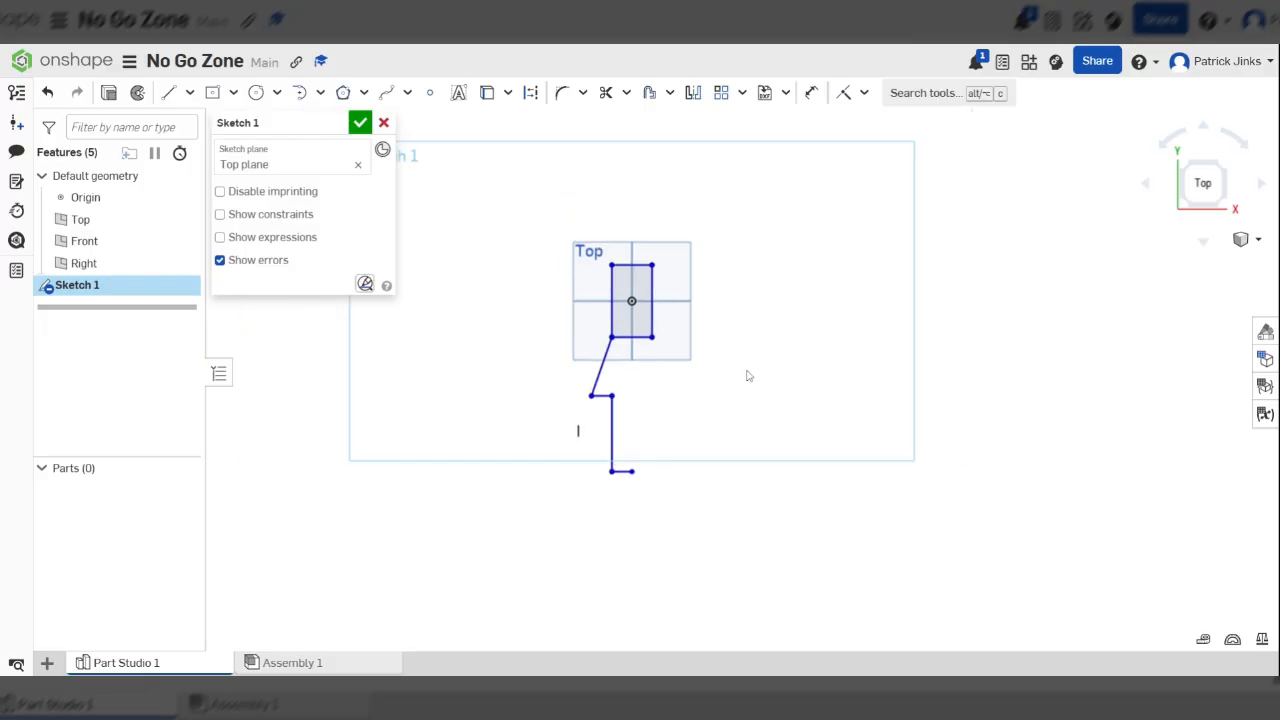
pyautogui.scroll(1, 657, 421)
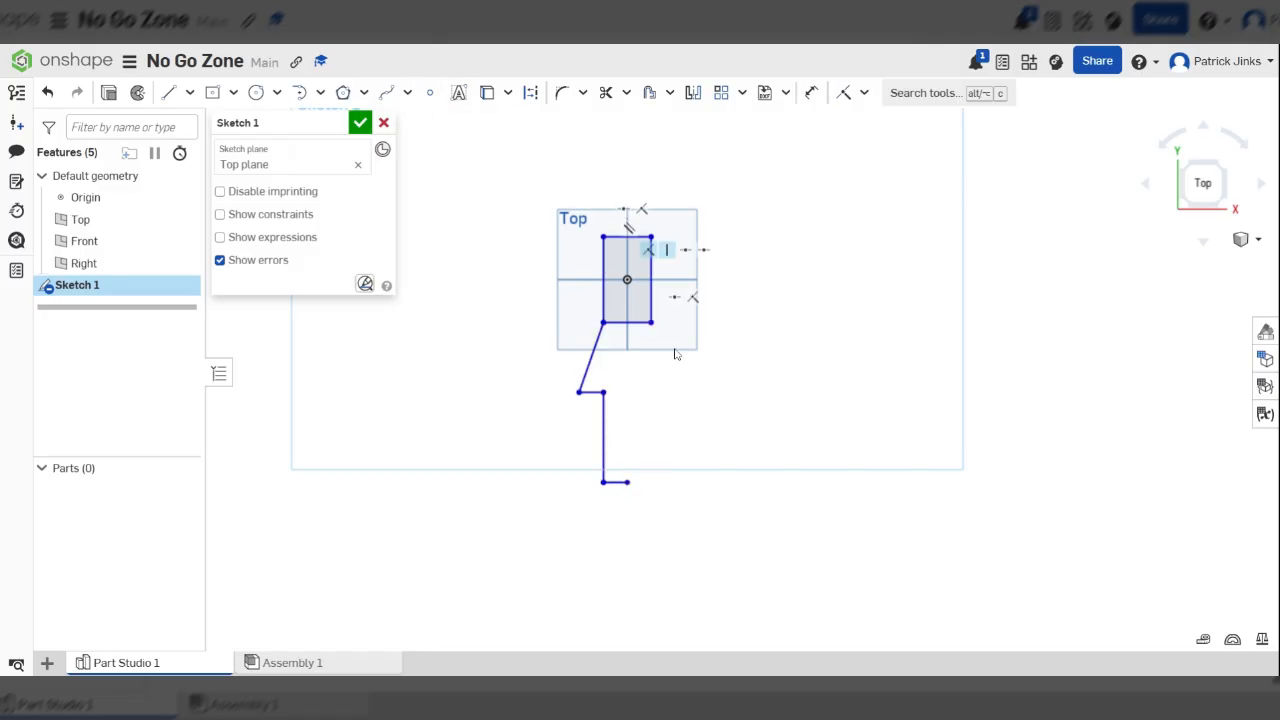
pyautogui.click(694, 94)
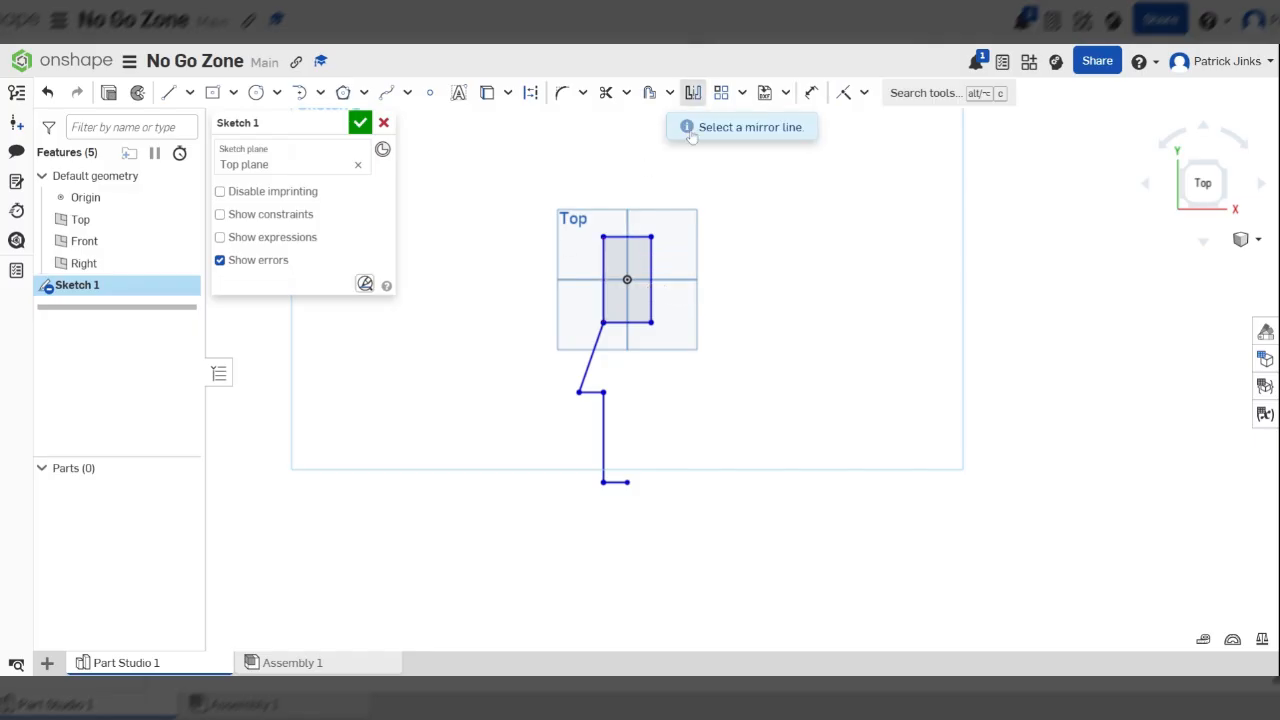
pyautogui.click(590, 360)
pyautogui.click(594, 393)
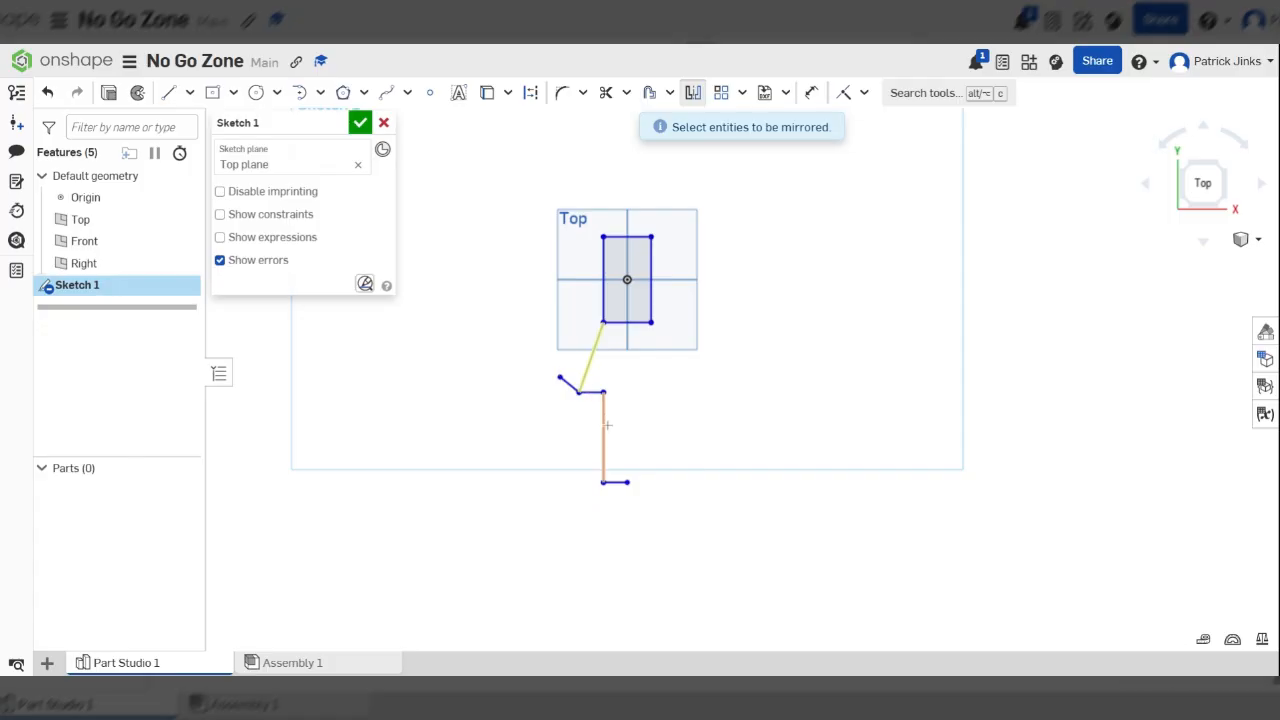
pyautogui.click(605, 427)
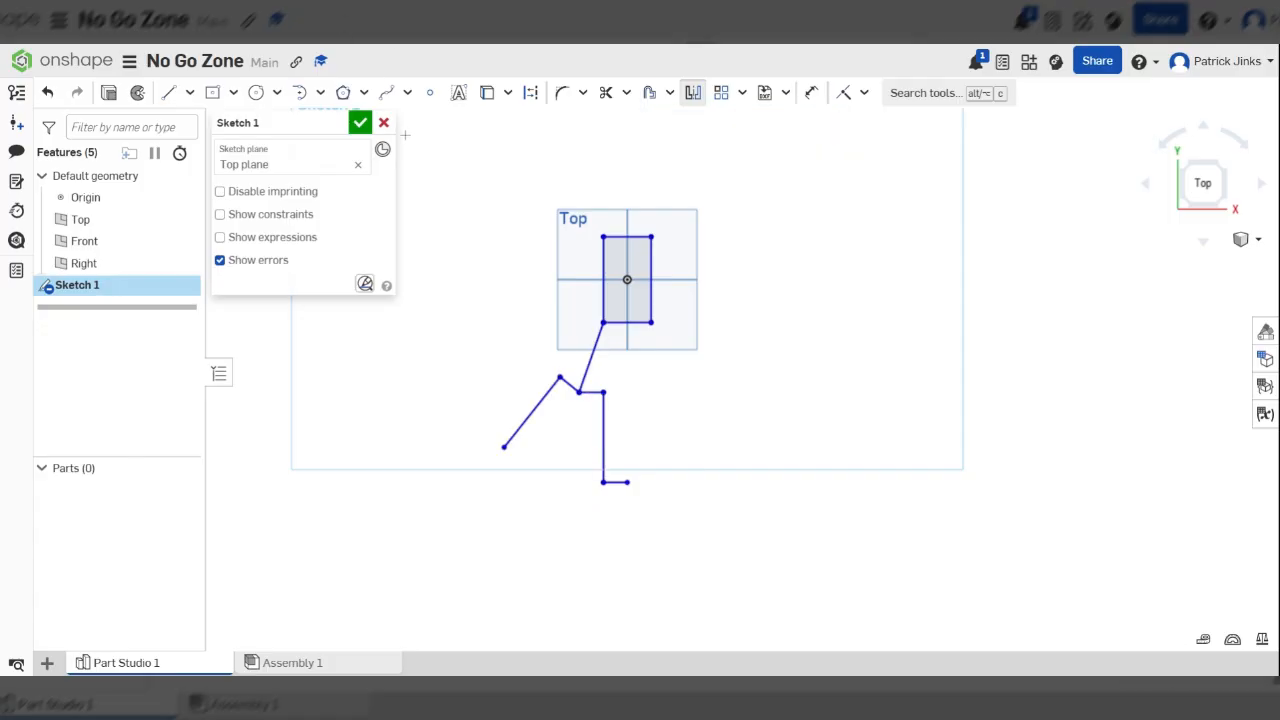
pyautogui.press('Escape')
pyautogui.hotkey('ctrl', 'z')
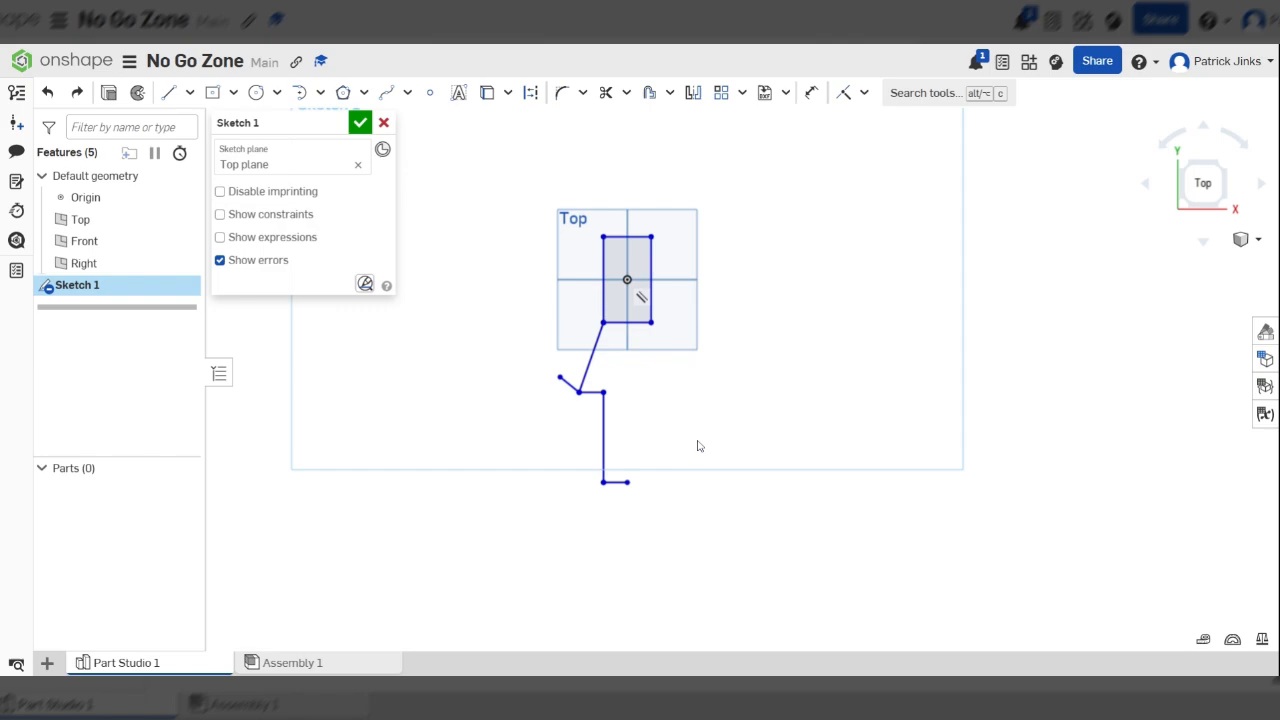
pyautogui.hotkey('ctrl', 'z')
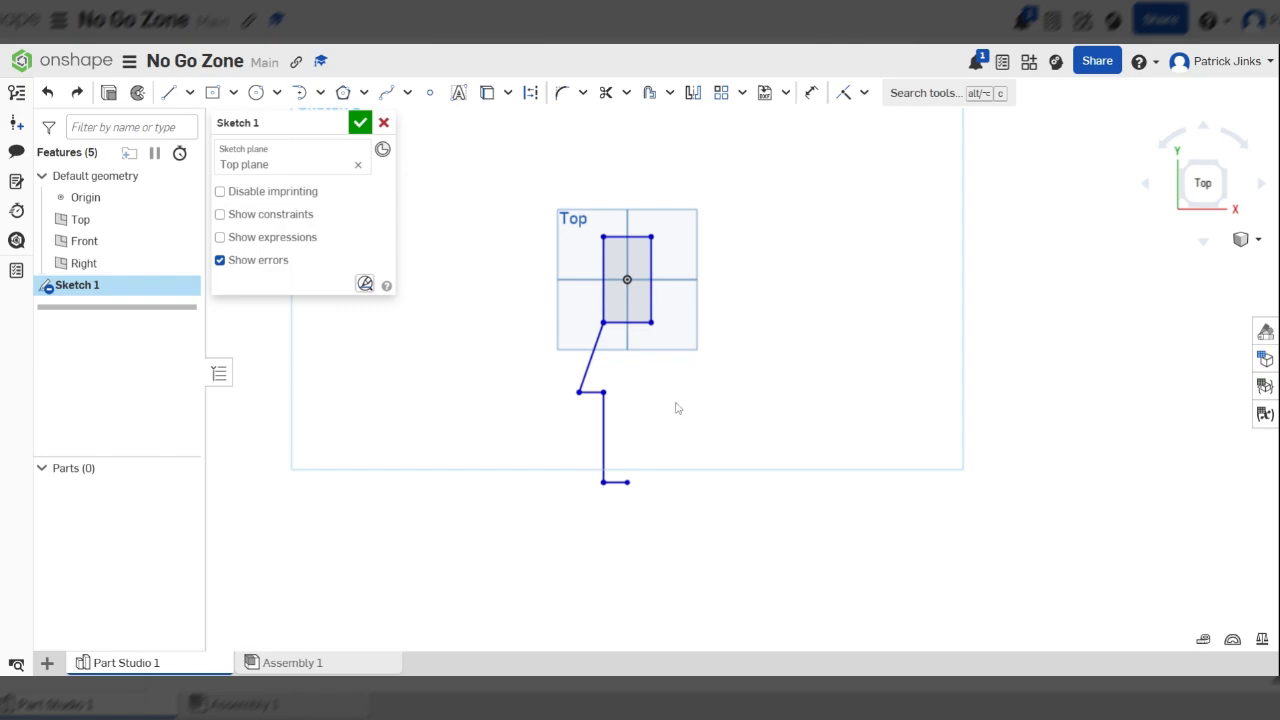
# Mirror the slanted line, both horizontal lines and the vertical line about the Right plane to close the outline below the rectangle
pyautogui.click(692, 92)
pyautogui.scroll(3, 641, 335)
pyautogui.scroll(1, 641, 335)
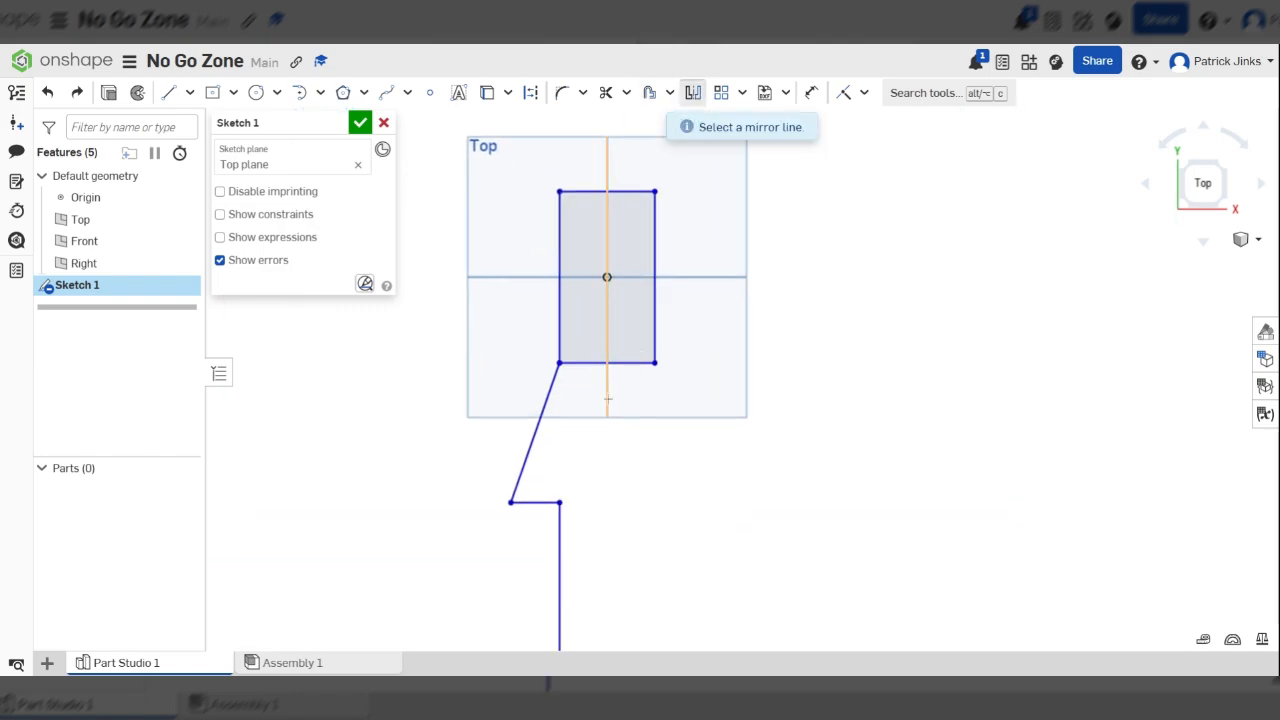
pyautogui.click(608, 395)
pyautogui.scroll(-2, 630, 360)
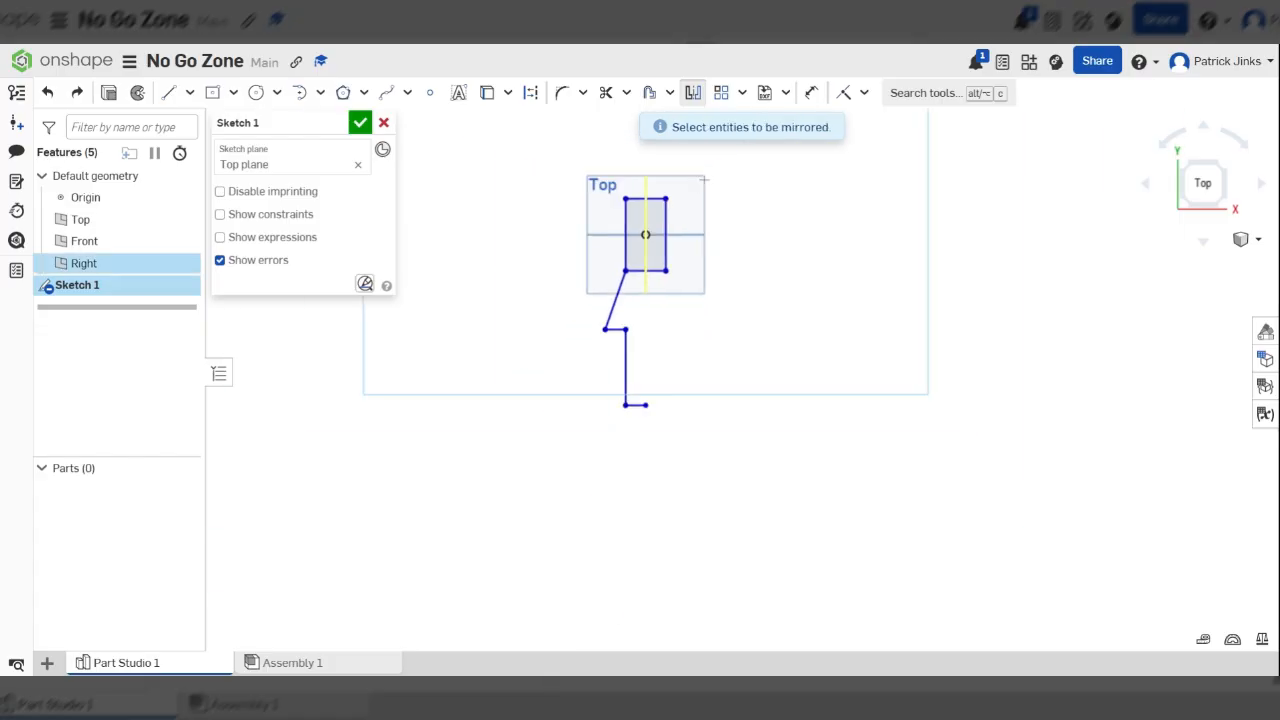
pyautogui.scroll(2, 640, 346)
pyautogui.scroll(-2, 617, 307)
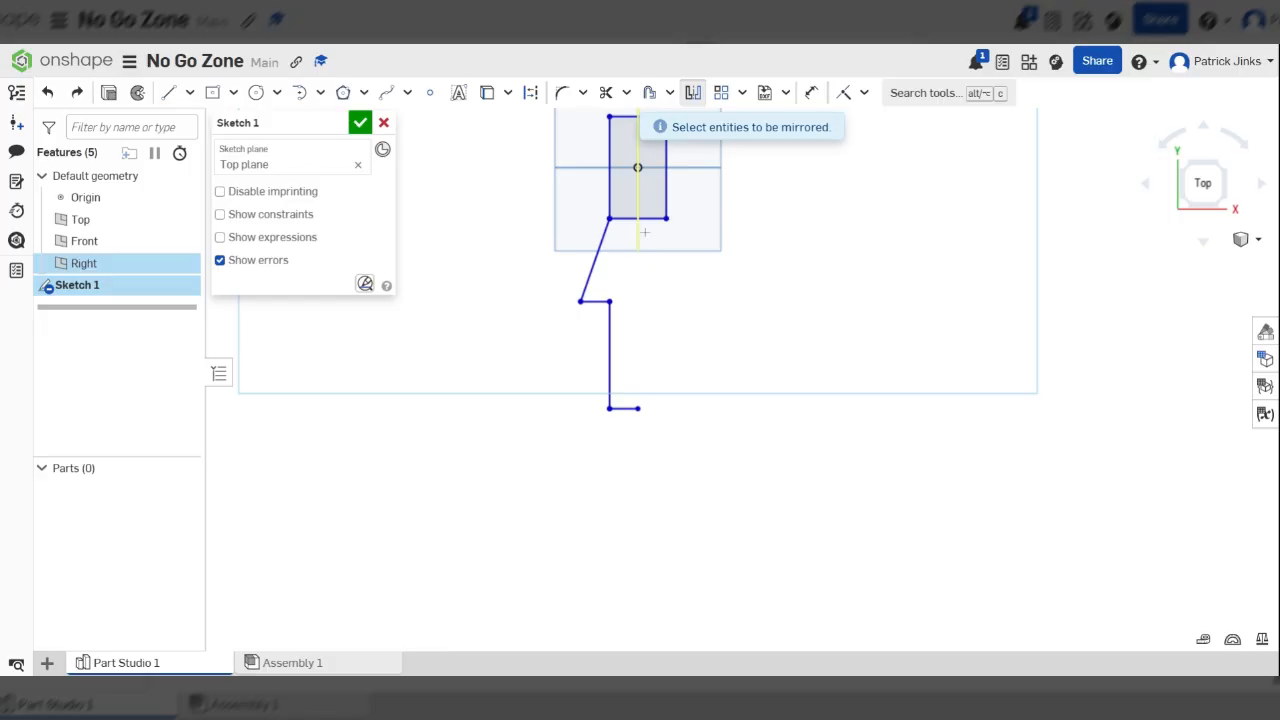
pyautogui.scroll(2, 629, 290)
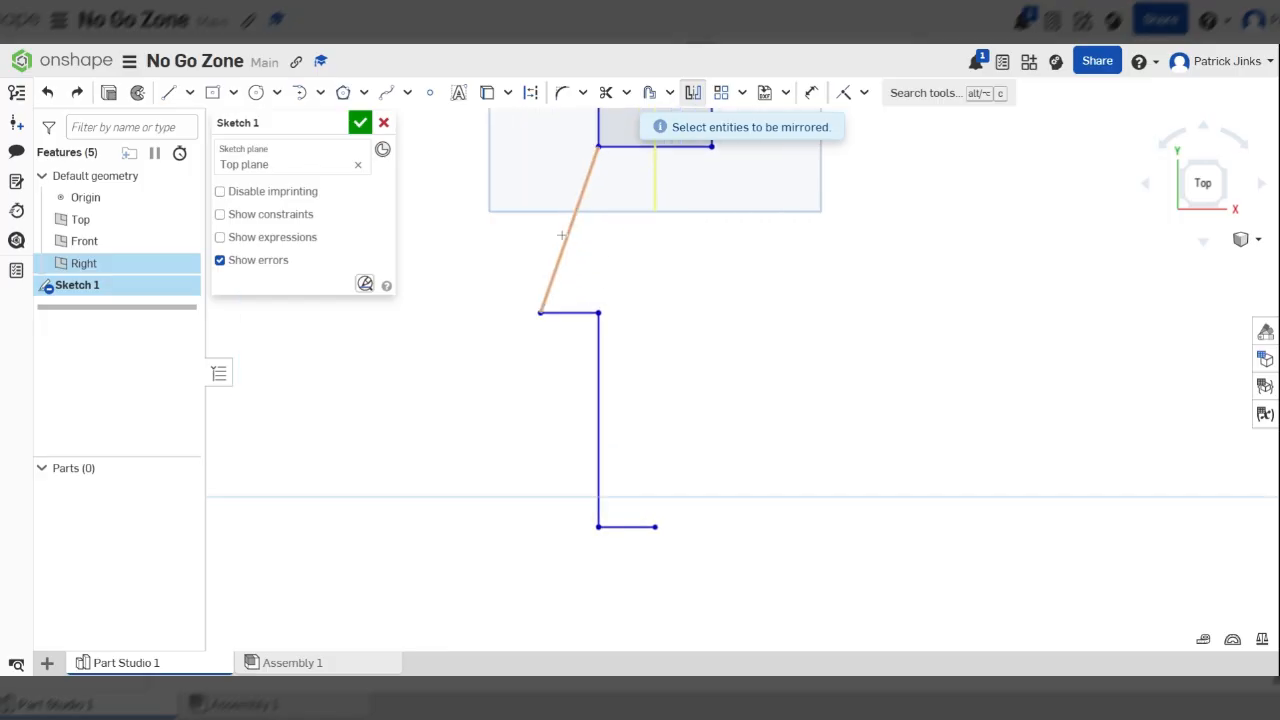
pyautogui.click(565, 240)
pyautogui.click(570, 313)
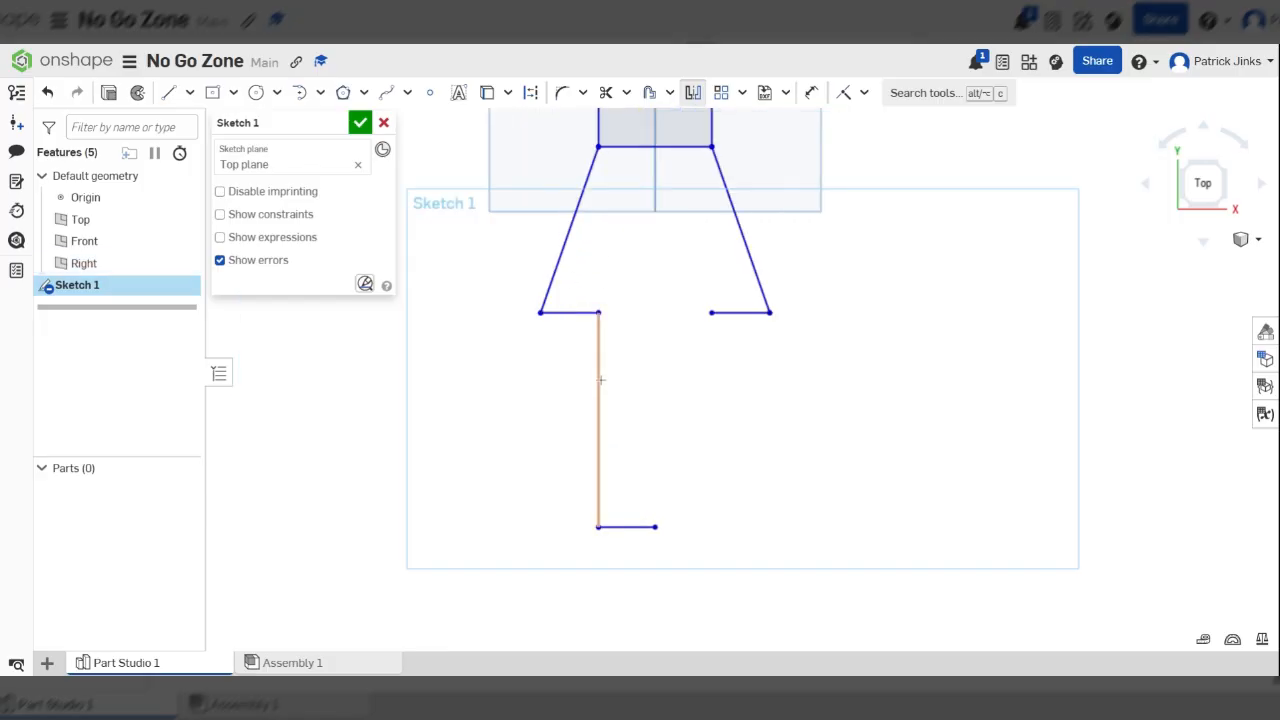
pyautogui.click(599, 378)
pyautogui.click(637, 527)
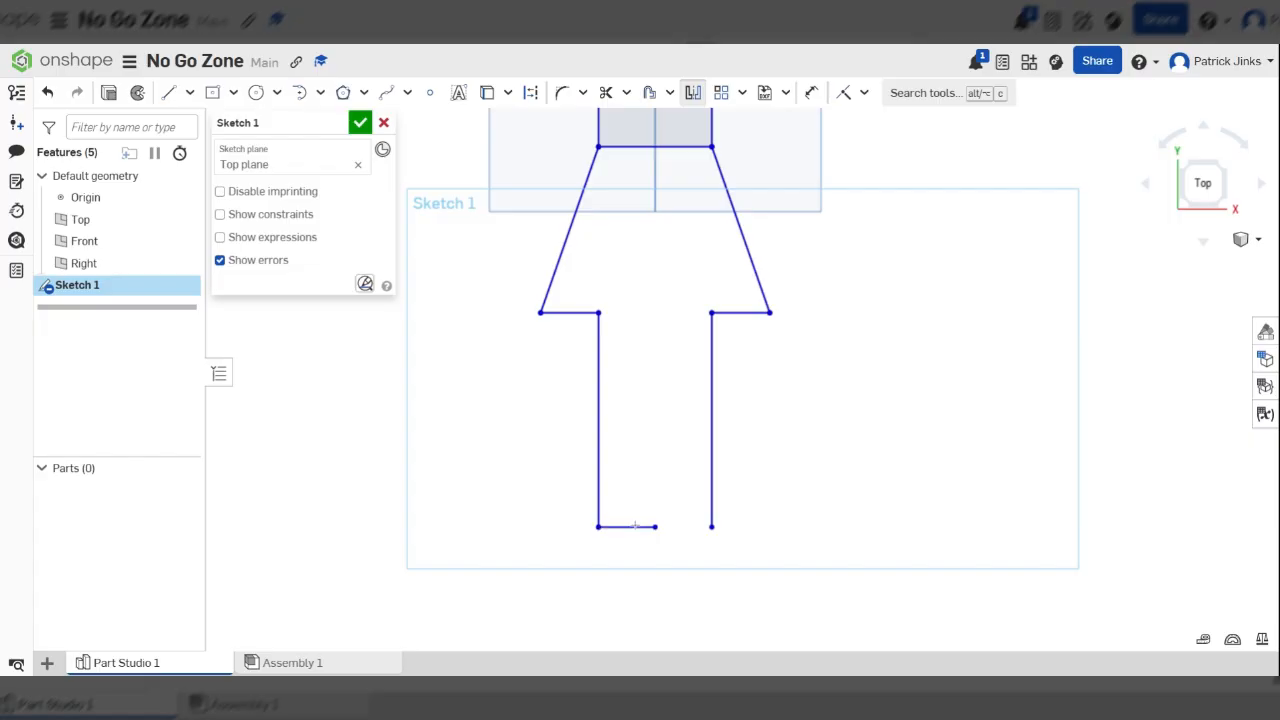
pyautogui.scroll(-1, 670, 414)
pyautogui.scroll(-2, 670, 414)
pyautogui.scroll(3, 663, 267)
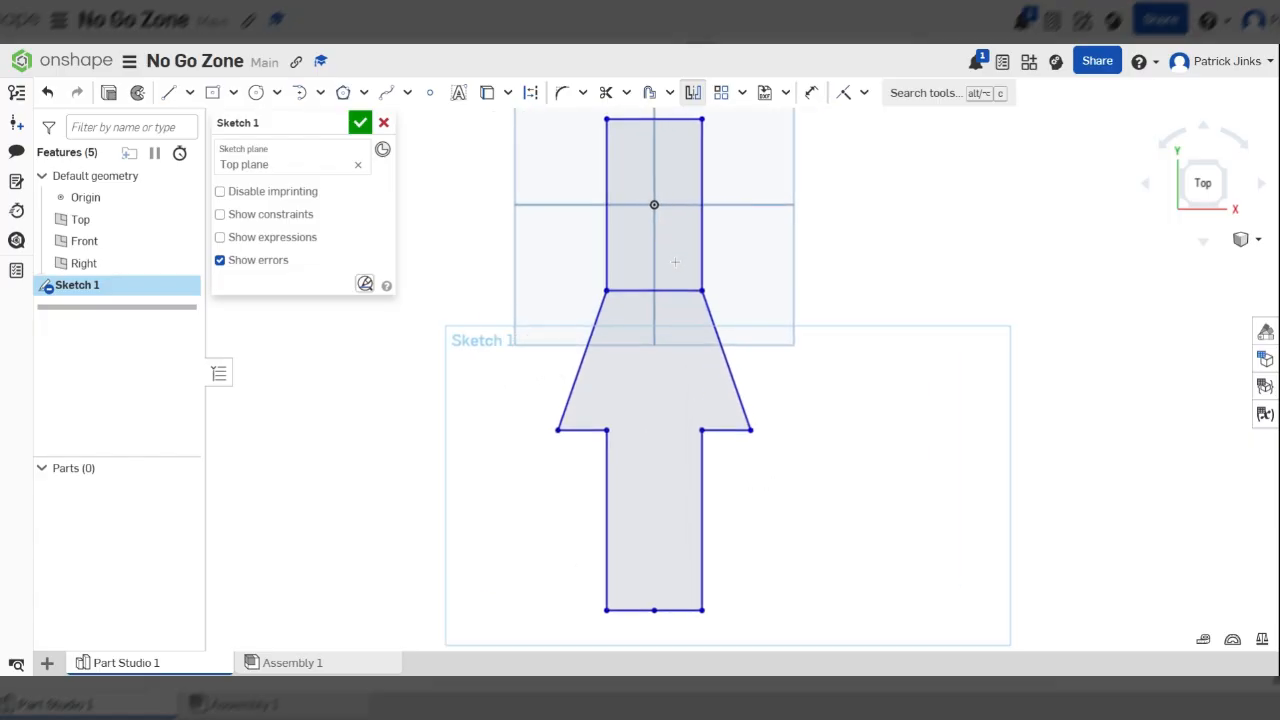
pyautogui.scroll(-2, 600, 388)
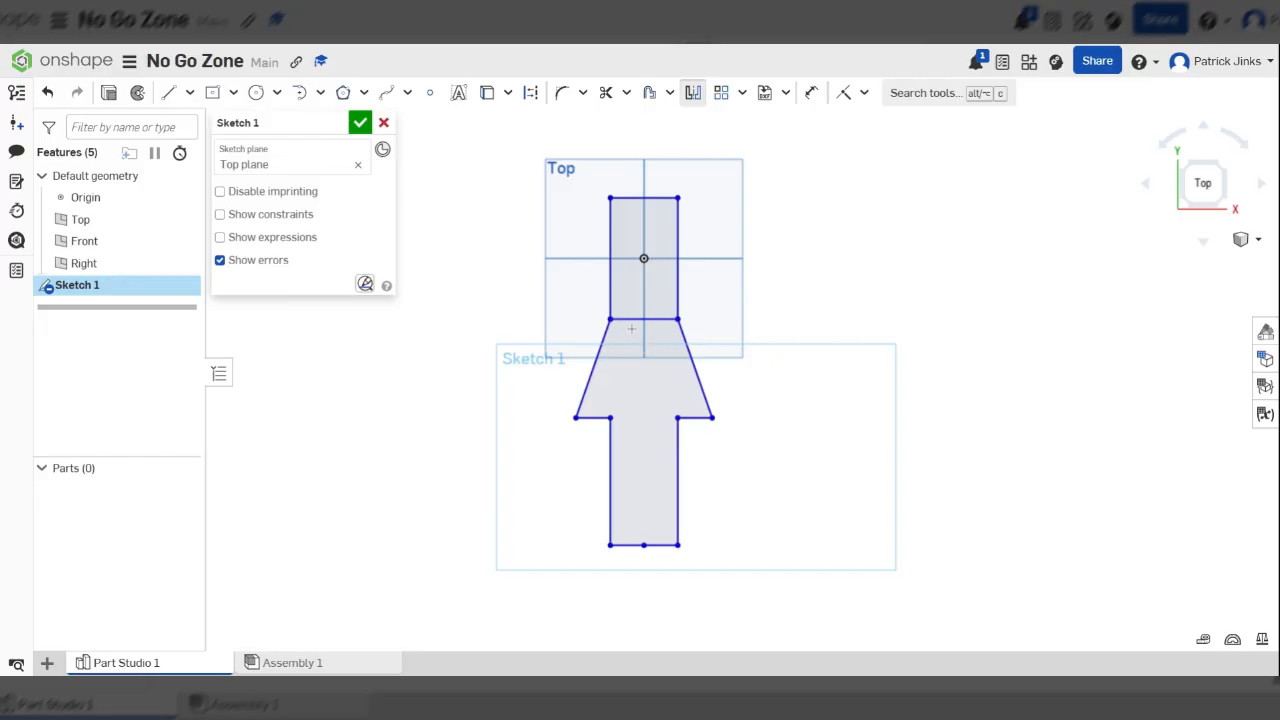
pyautogui.scroll(2, 680, 304)
pyautogui.scroll(1, 684, 302)
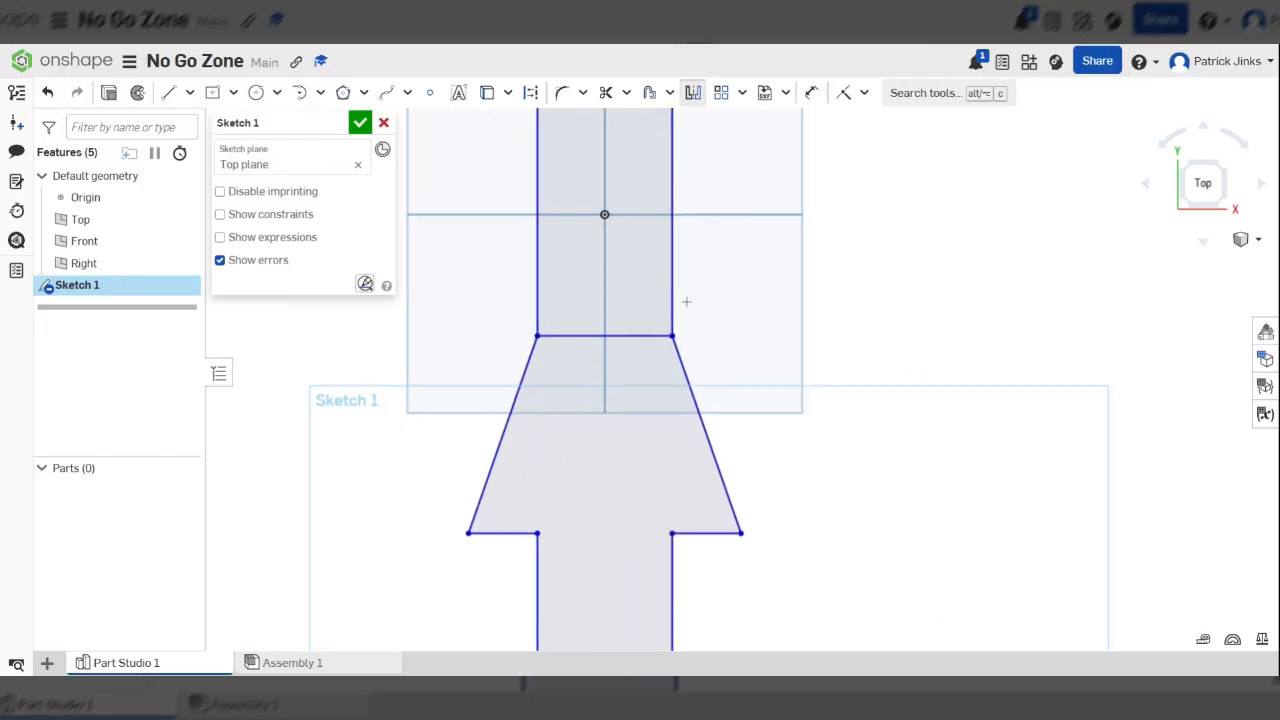
pyautogui.scroll(-1, 668, 300)
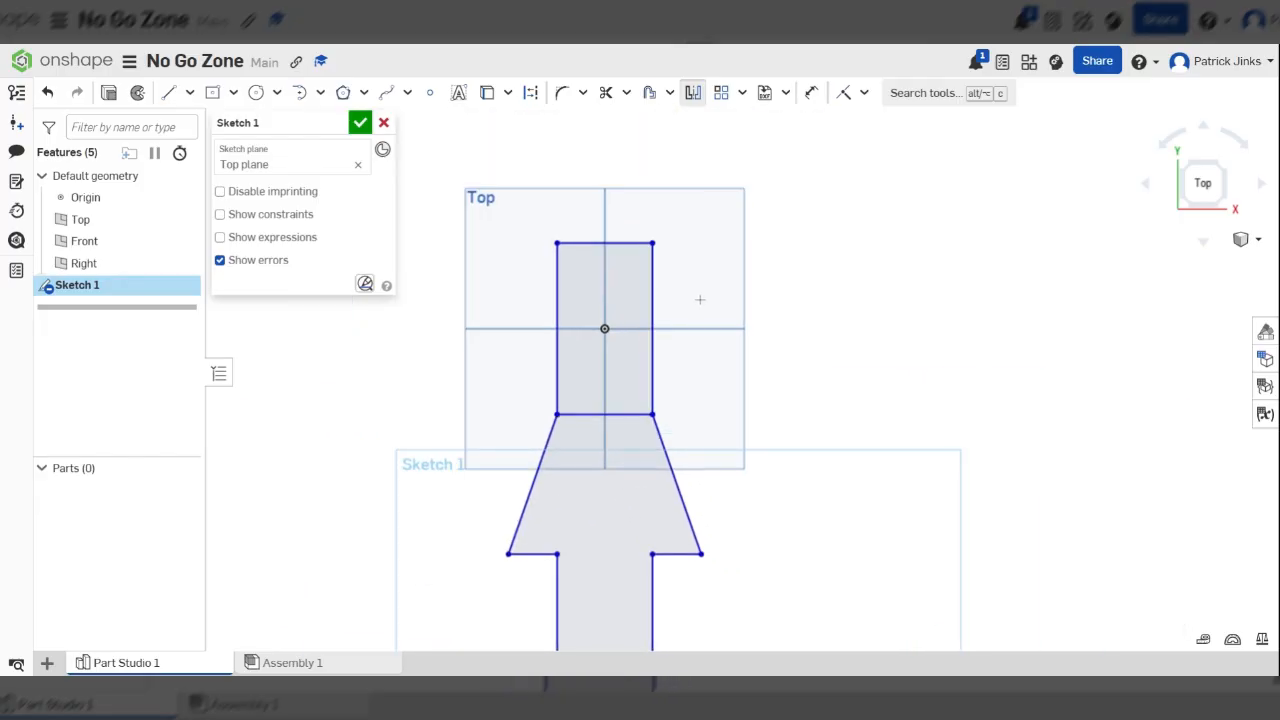
# Dimension the rectangle's right vertical edge and set its length to 60 mm
pyautogui.scroll(-1, 690, 290)
pyautogui.scroll(1, 670, 322)
pyautogui.press('u')
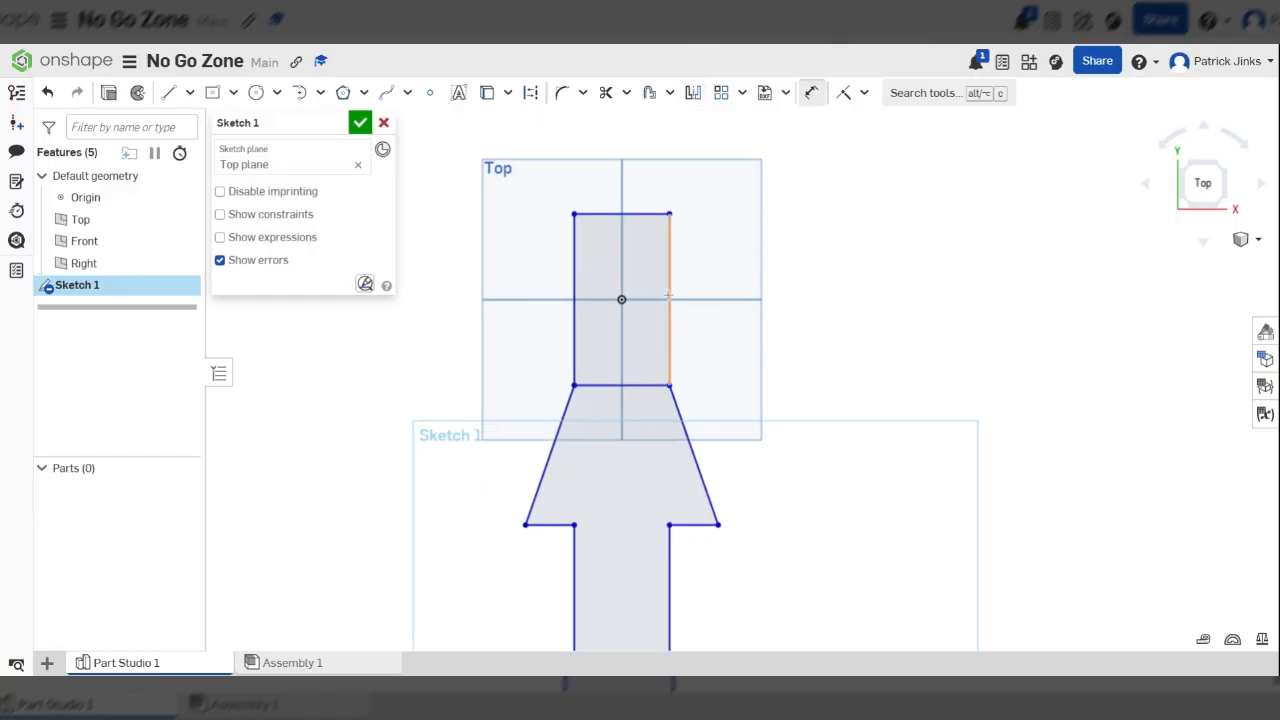
pyautogui.click(668, 283)
pyautogui.click(822, 300)
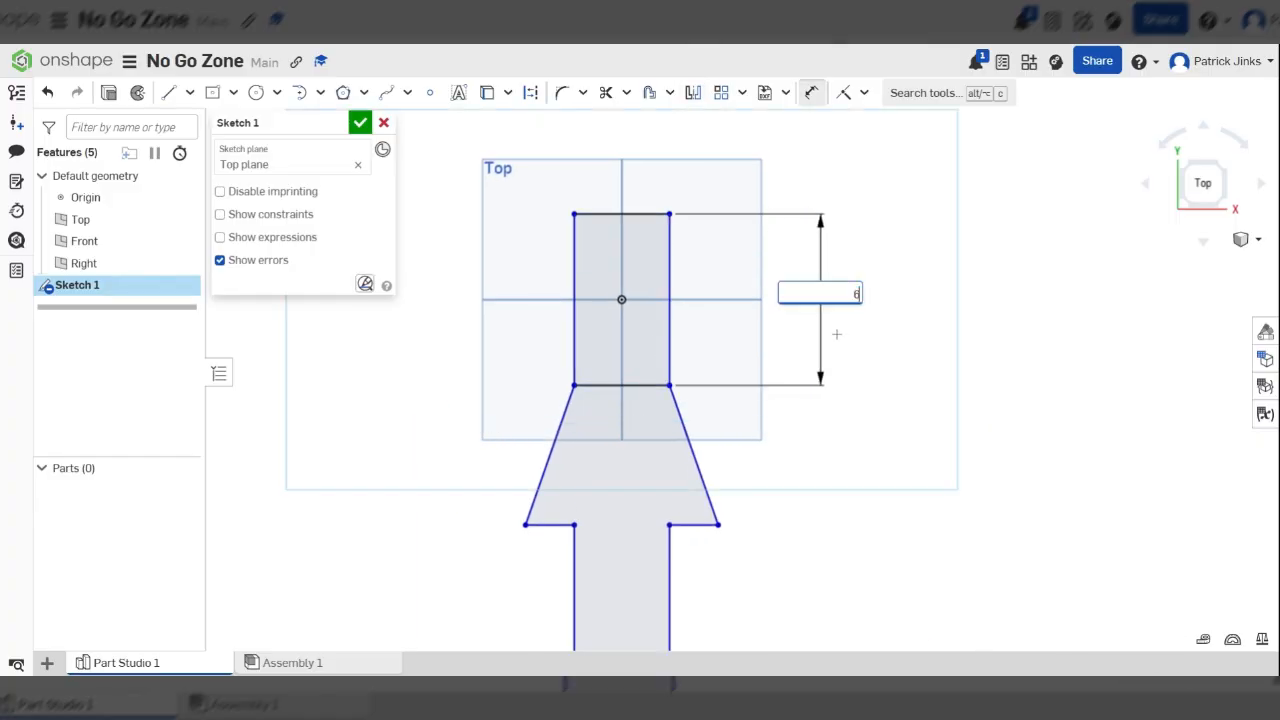
pyautogui.write('60')
pyautogui.press('Return')
# Dimension the rectangle's top edge and set its width to 29 mm
pyautogui.scroll(3, 600, 242)
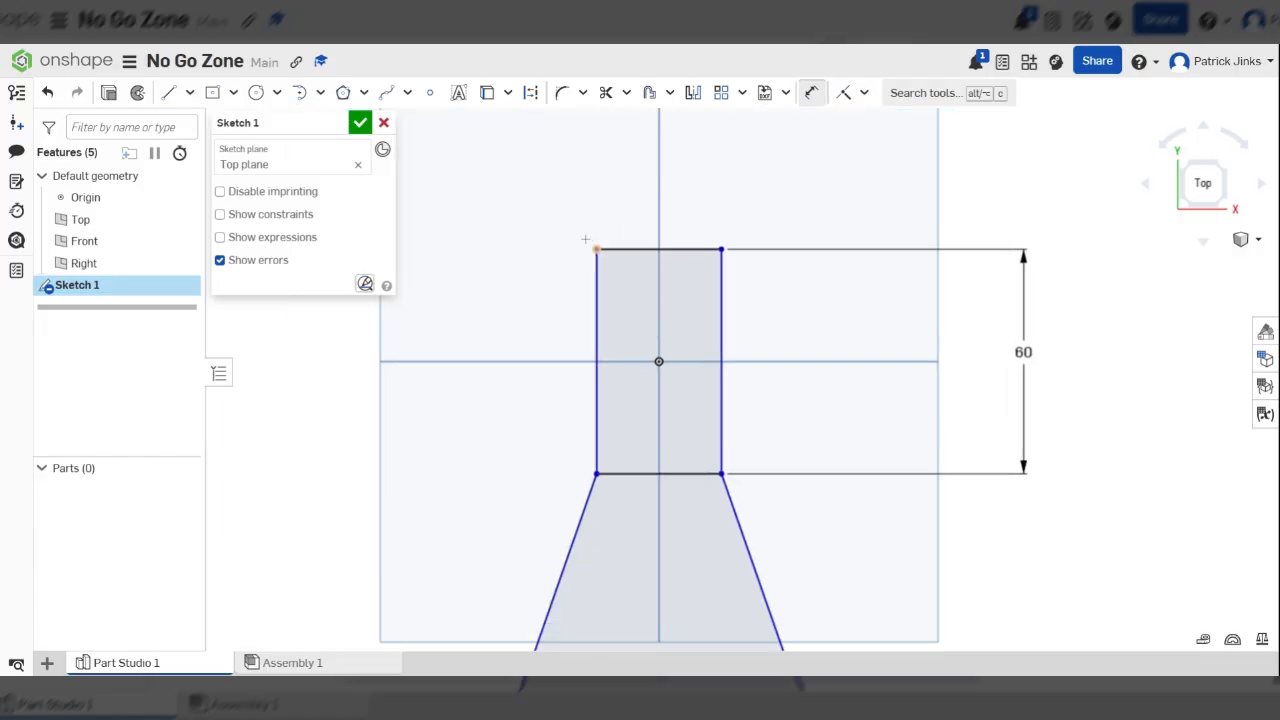
pyautogui.click(634, 251)
pyautogui.click(647, 160)
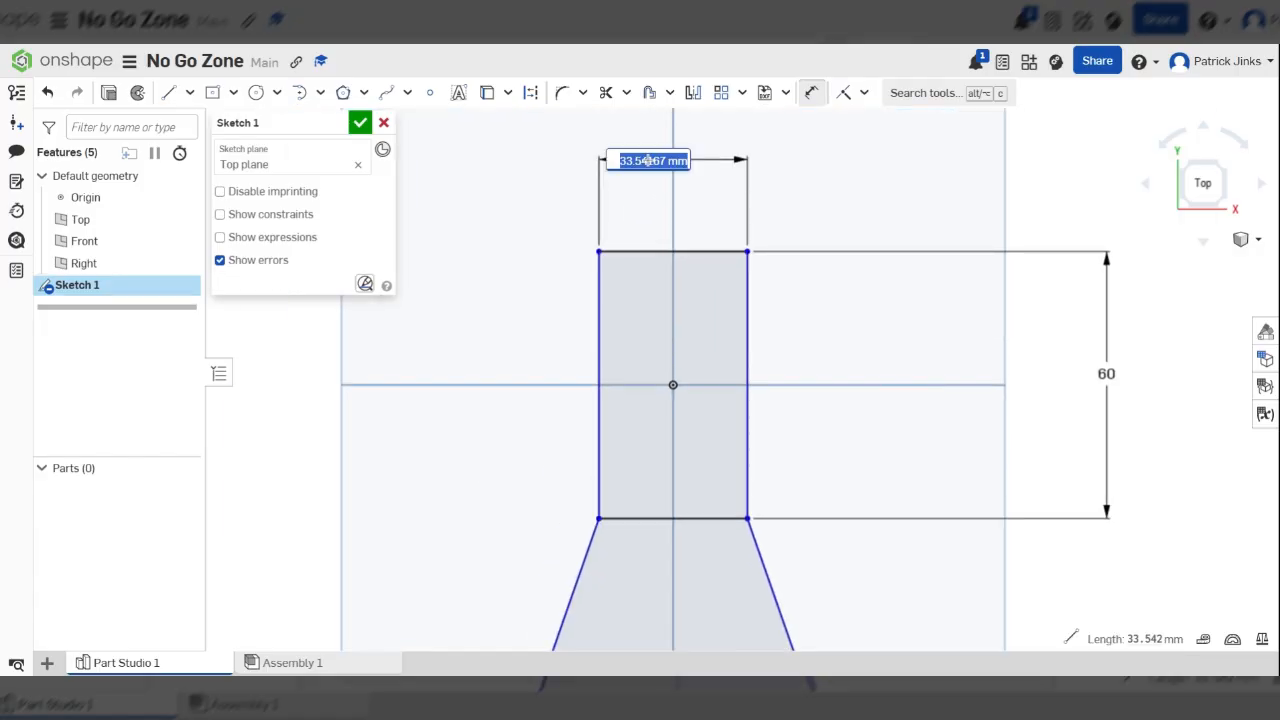
pyautogui.write('29')
pyautogui.press('Return')
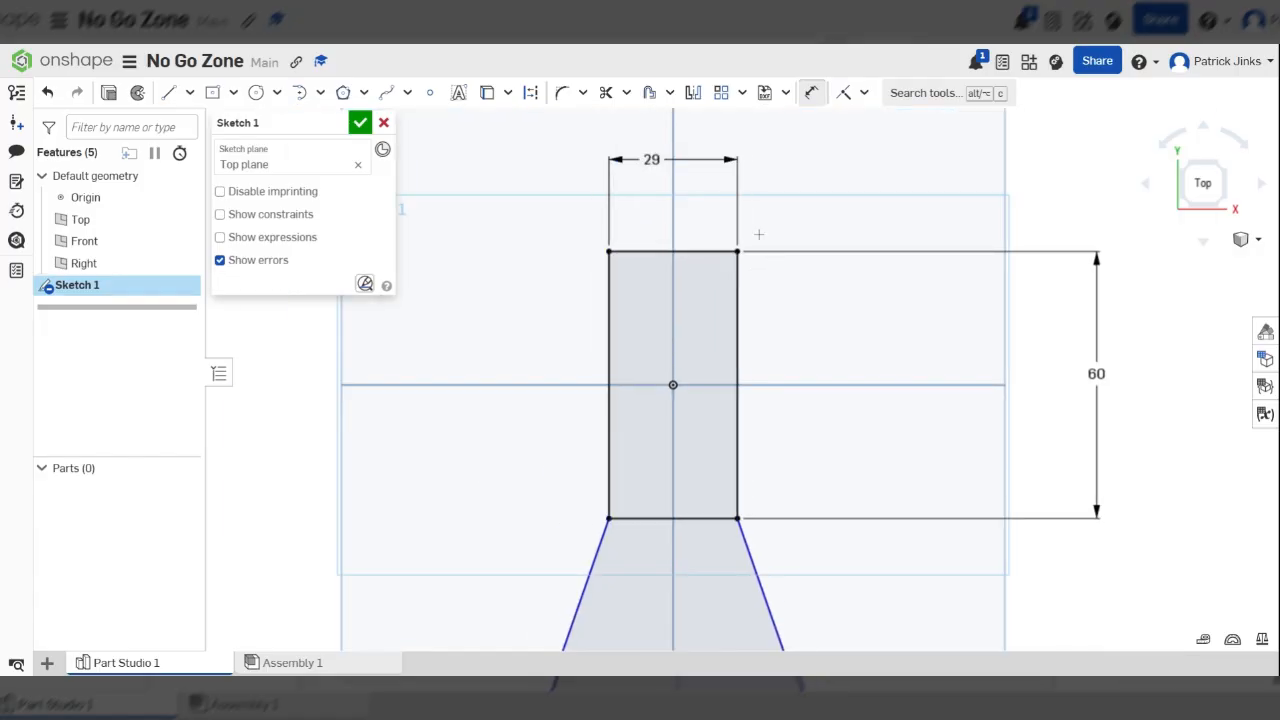
pyautogui.scroll(-3, 718, 167)
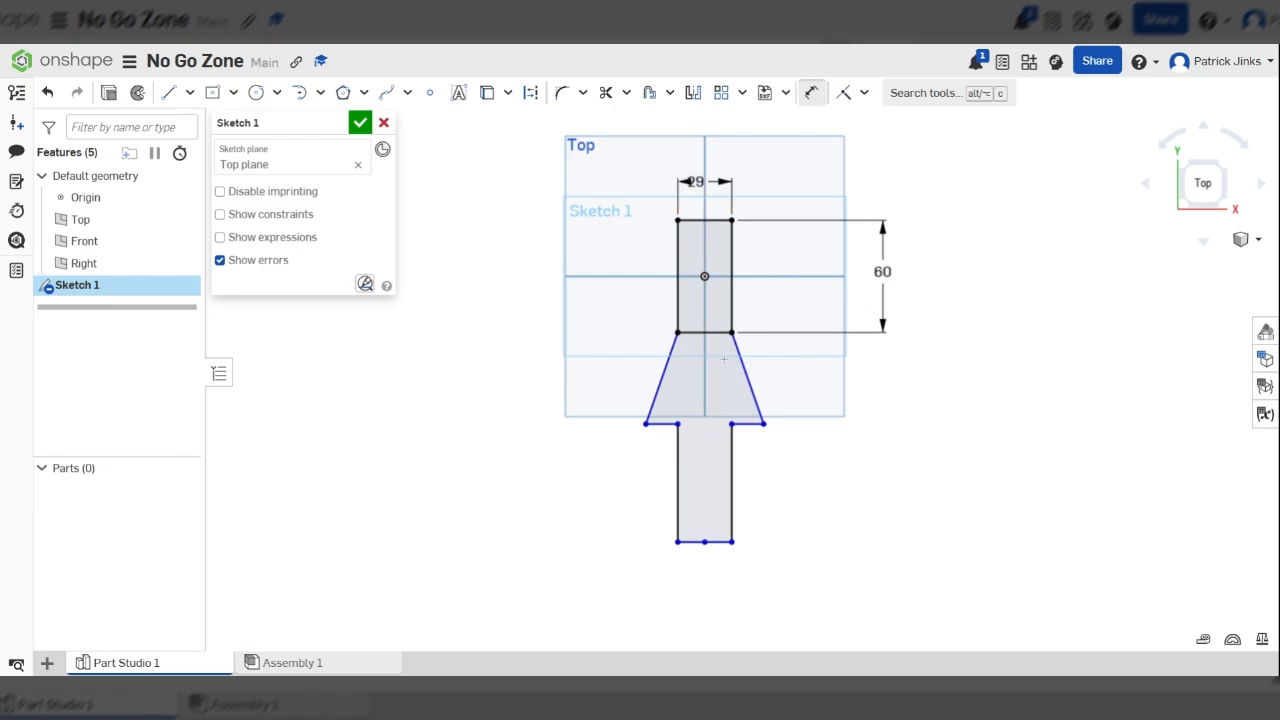
pyautogui.click(732, 479)
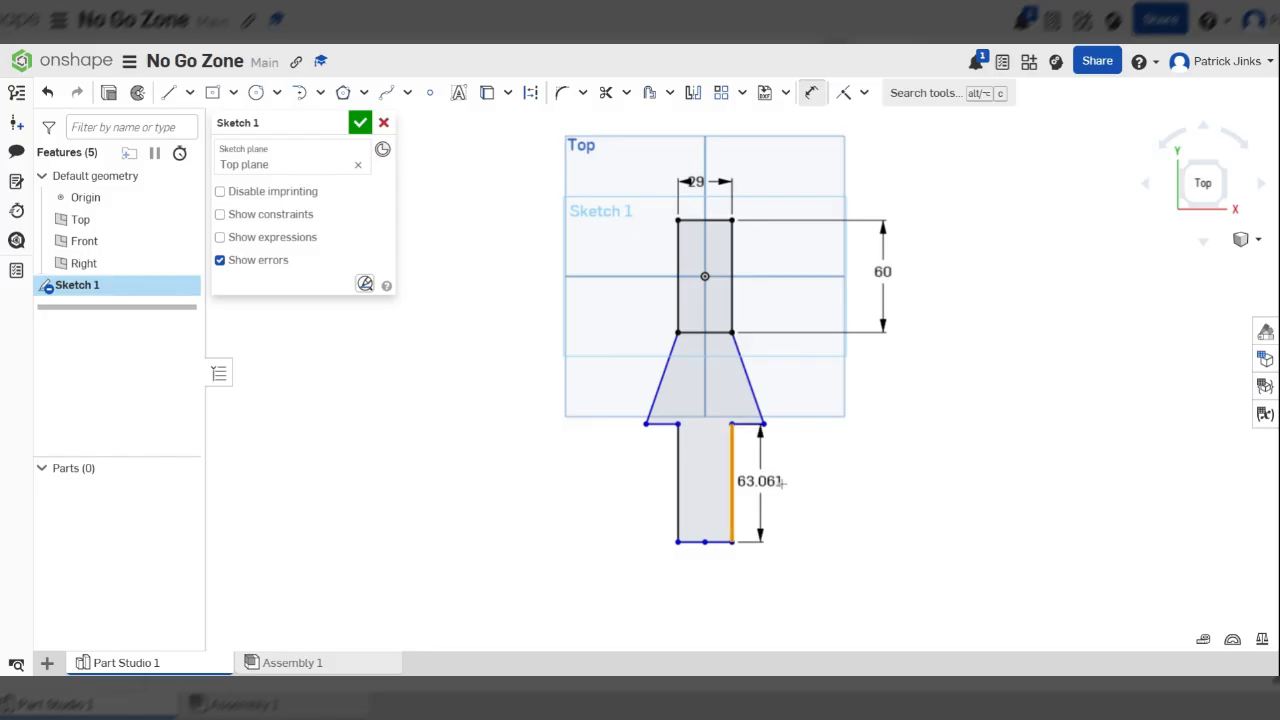
pyautogui.click(888, 485)
pyautogui.write('4')
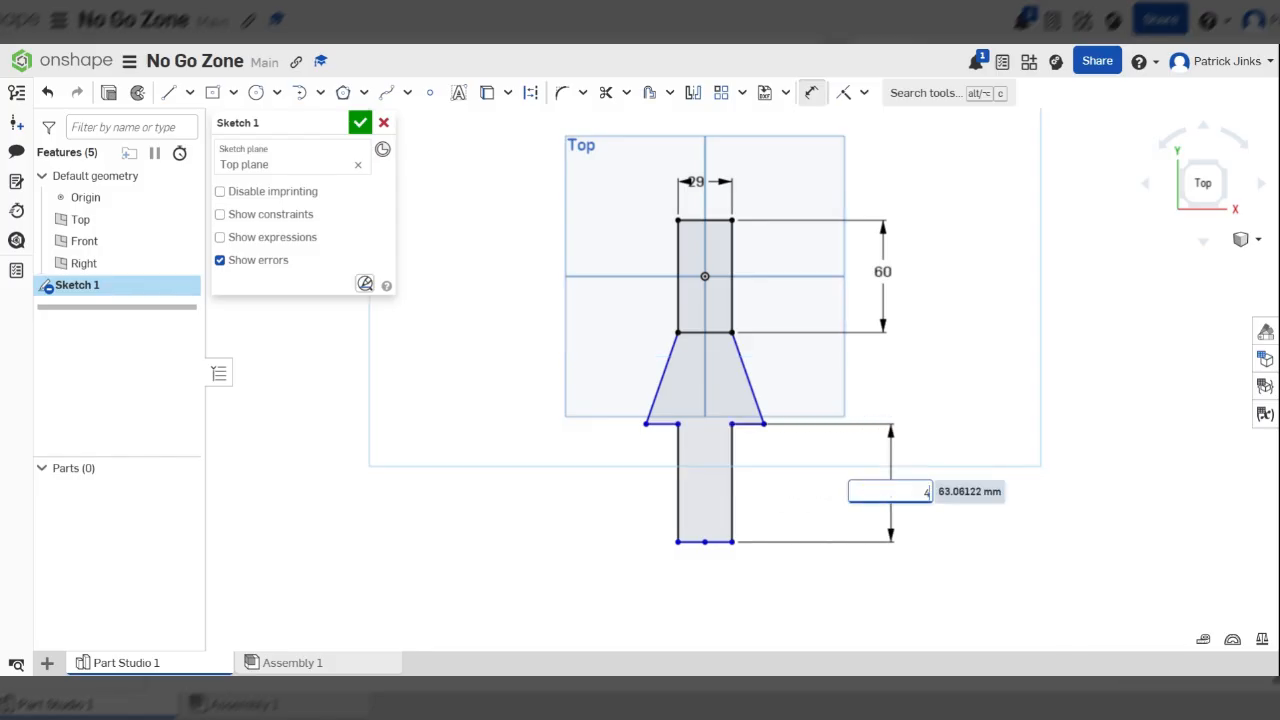
pyautogui.write('0')
pyautogui.press('Escape')
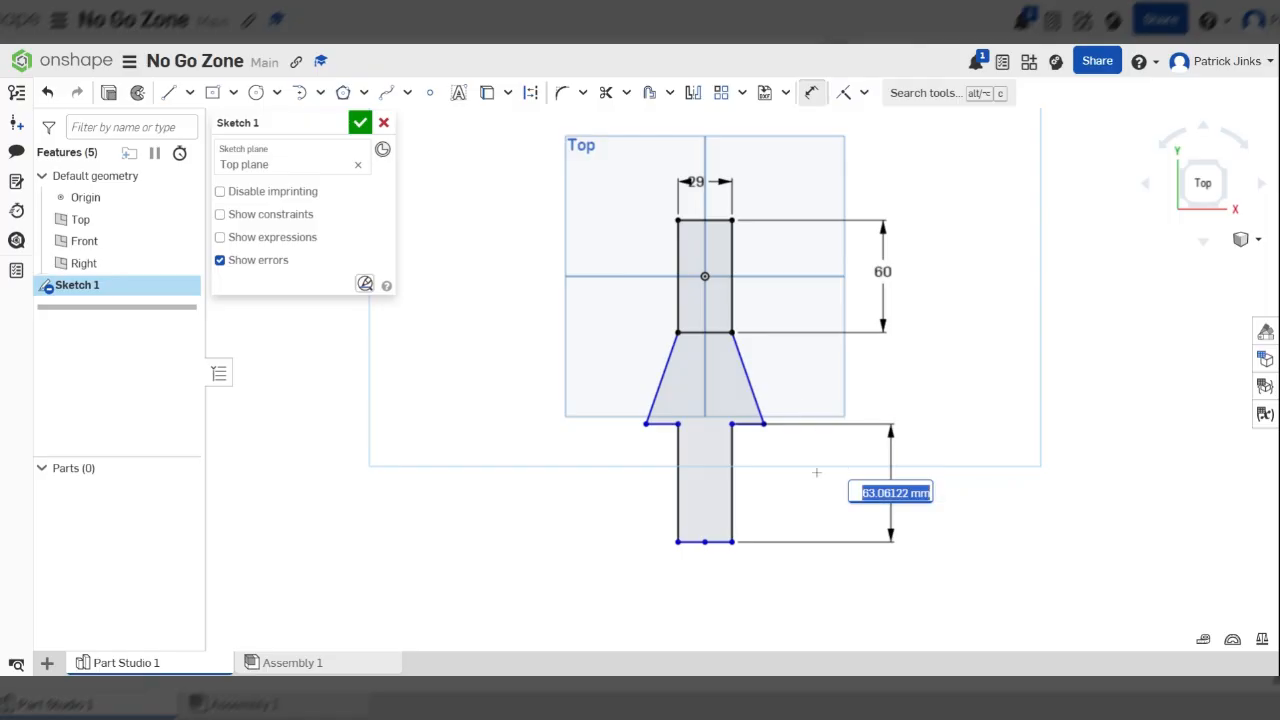
pyautogui.press('Escape')
pyautogui.press('Escape')
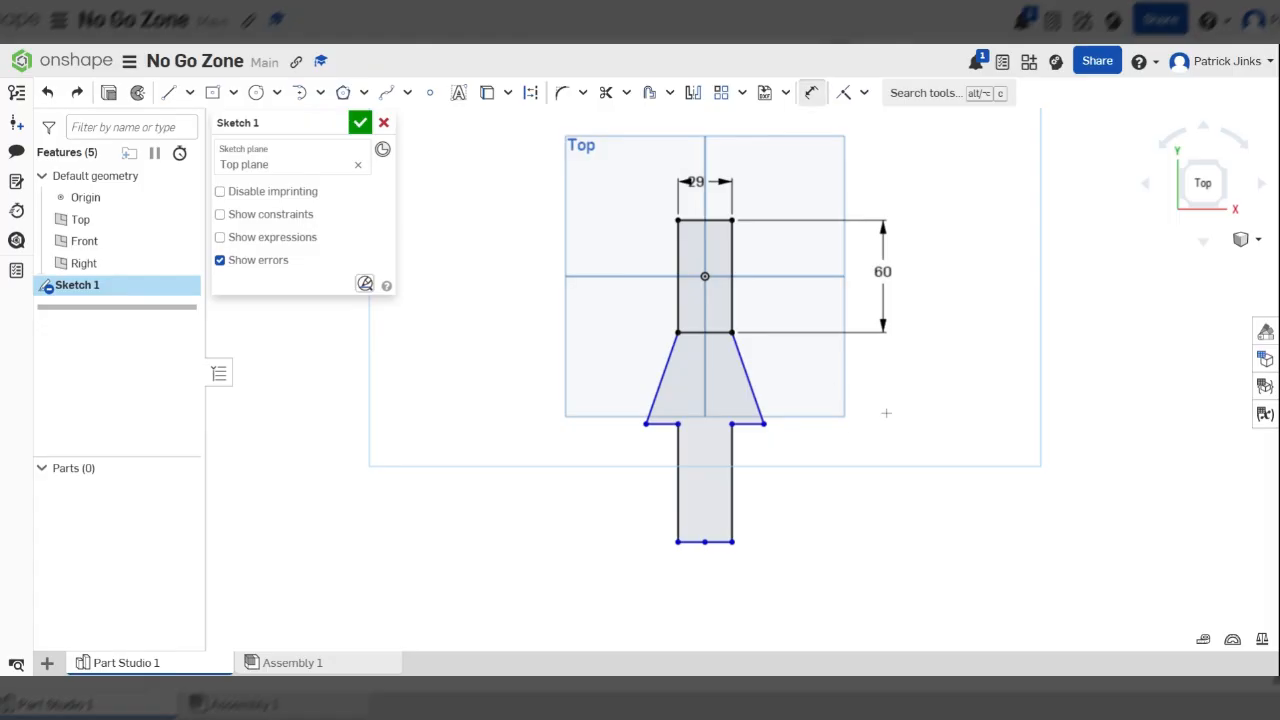
# Dimension the right vertical line of the lower stem and set its length to 40 mm
pyautogui.click(814, 96)
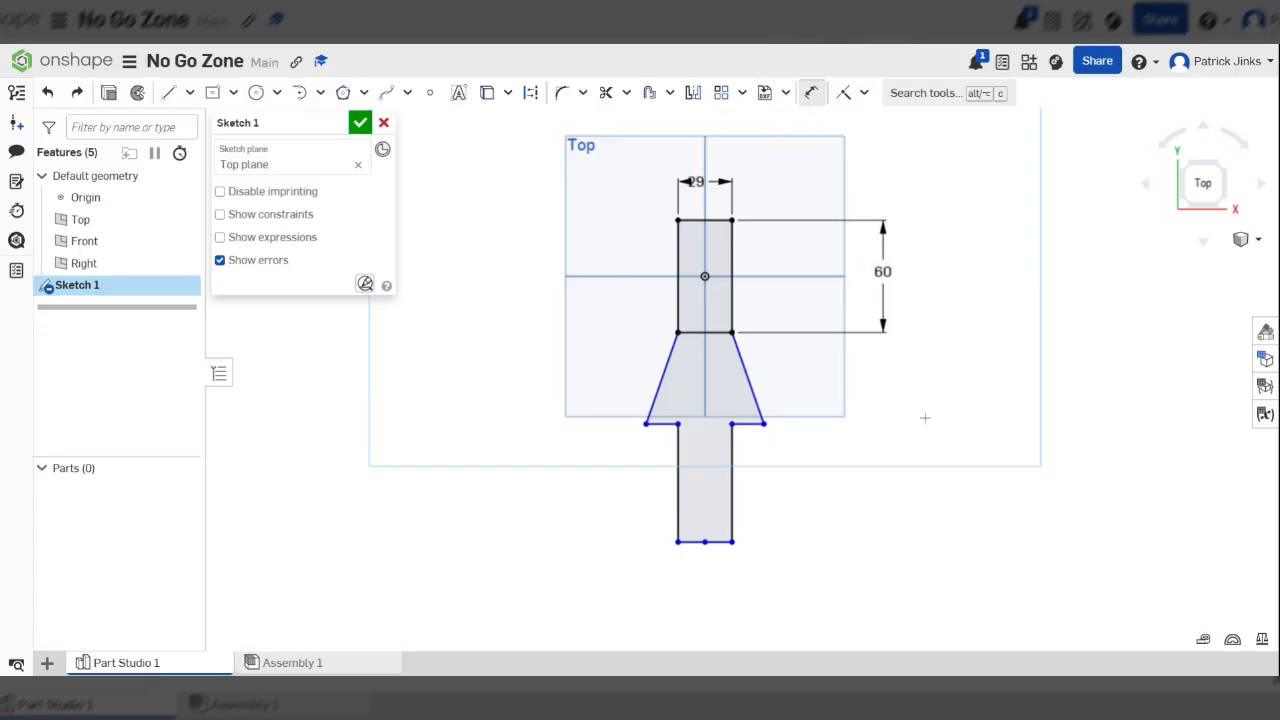
pyautogui.click(733, 495)
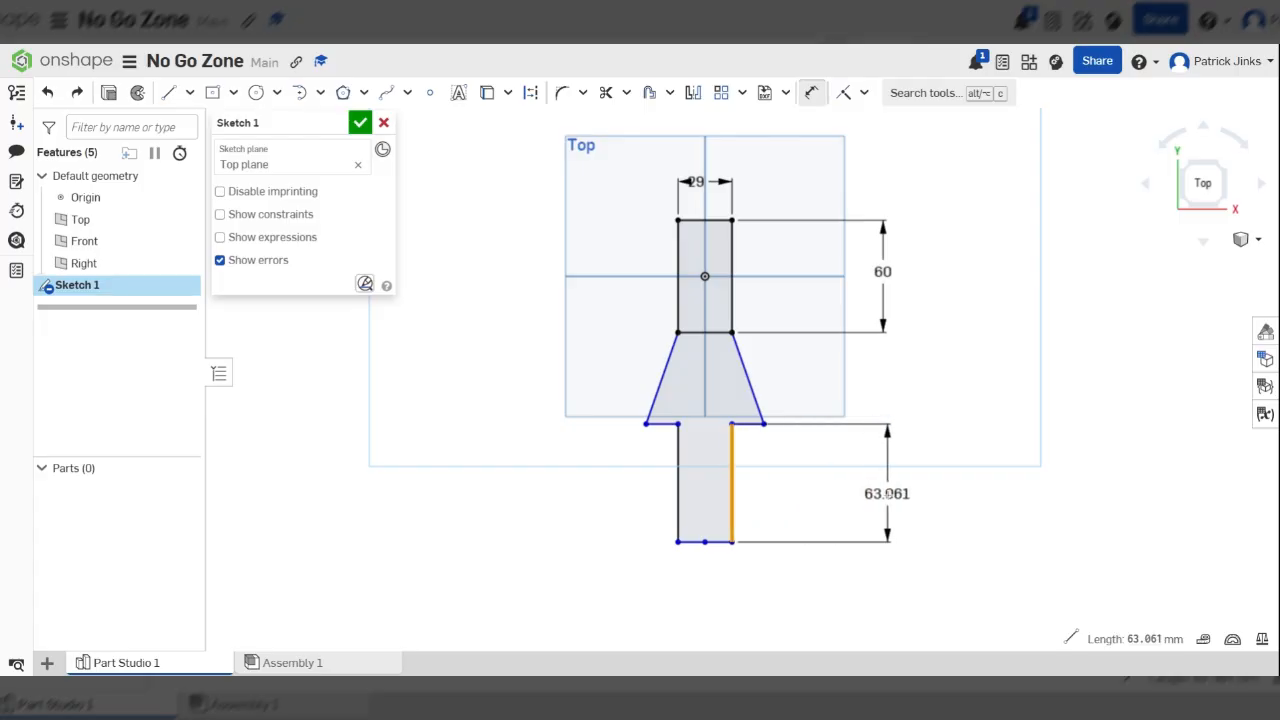
pyautogui.click(887, 494)
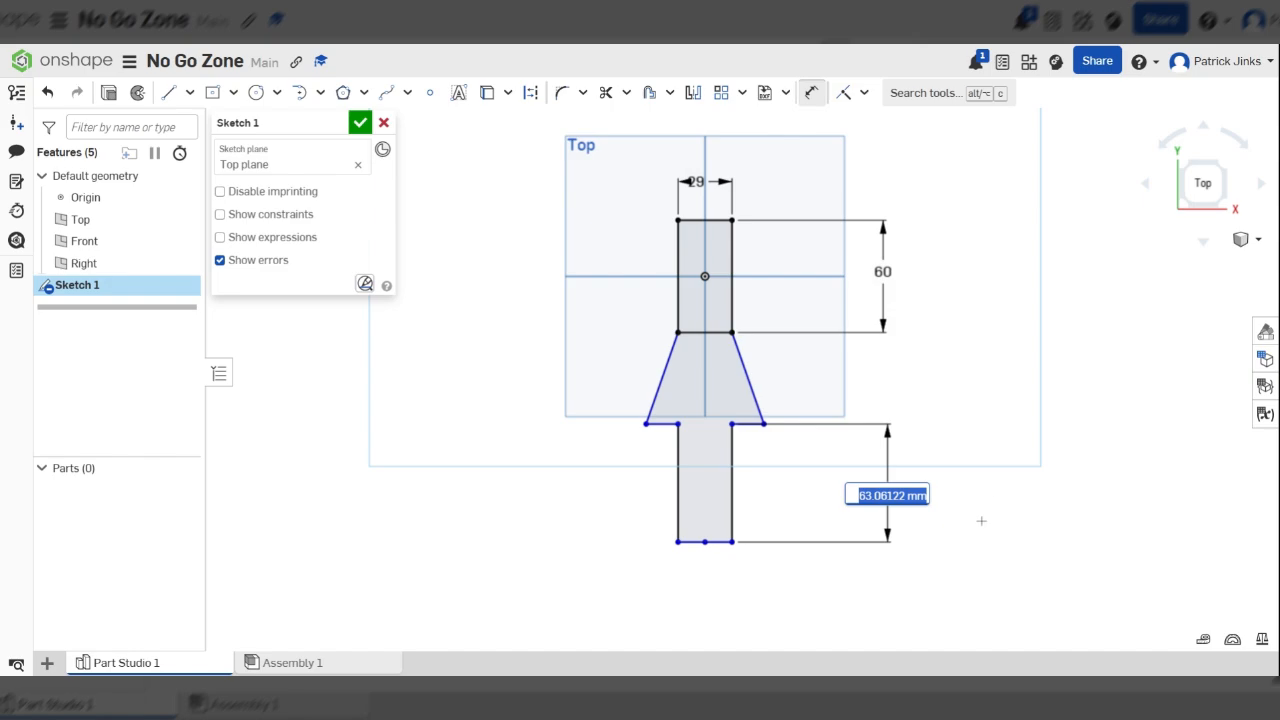
pyautogui.write('40')
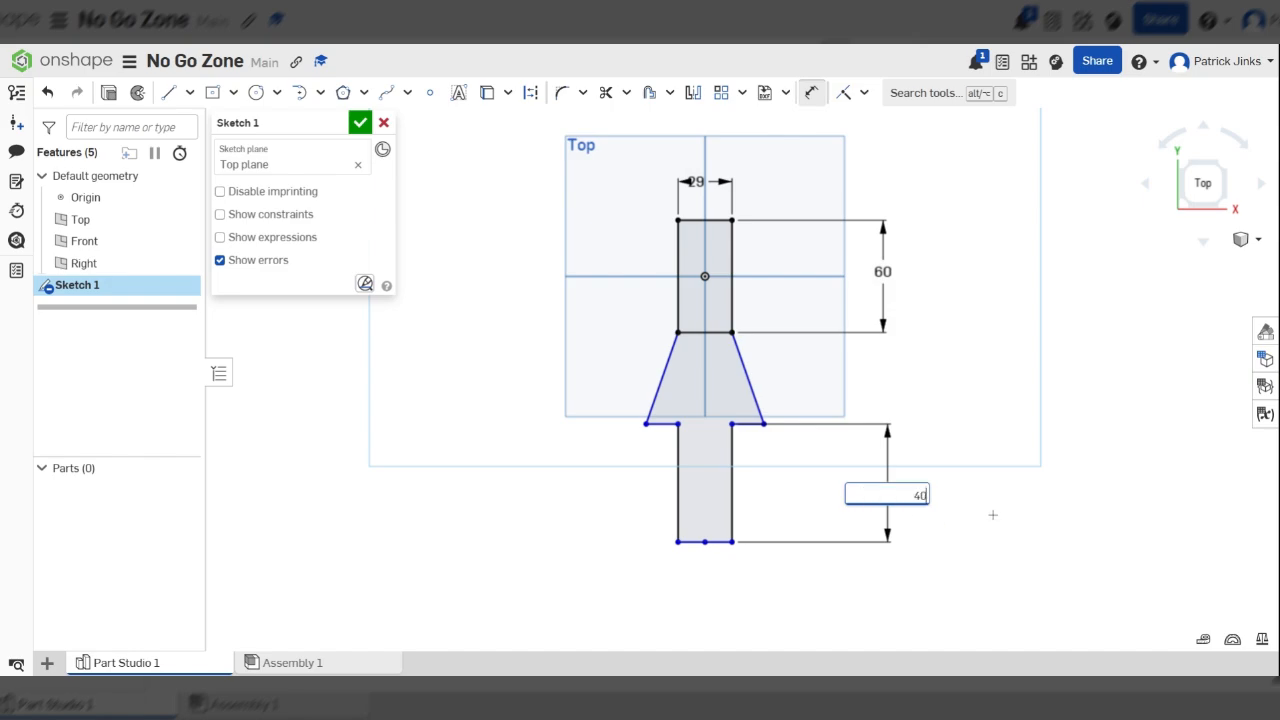
pyautogui.press('Return')
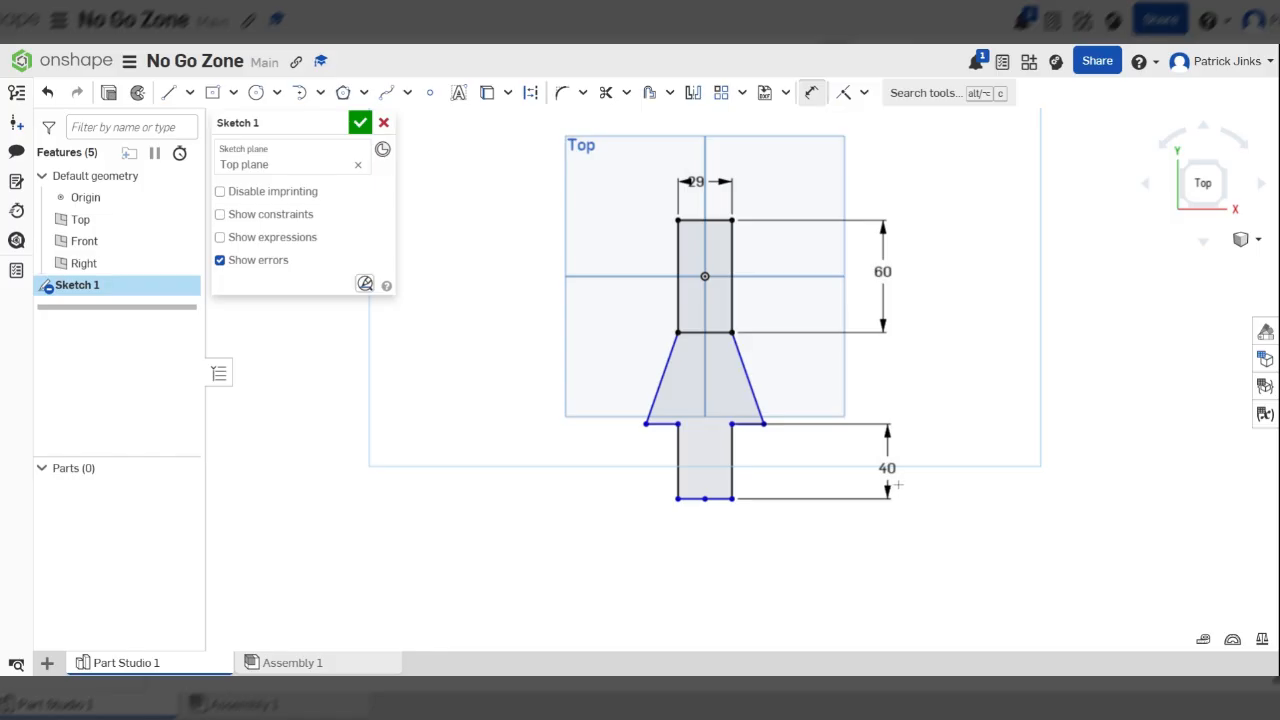
pyautogui.scroll(3, 756, 348)
pyautogui.scroll(1, 767, 355)
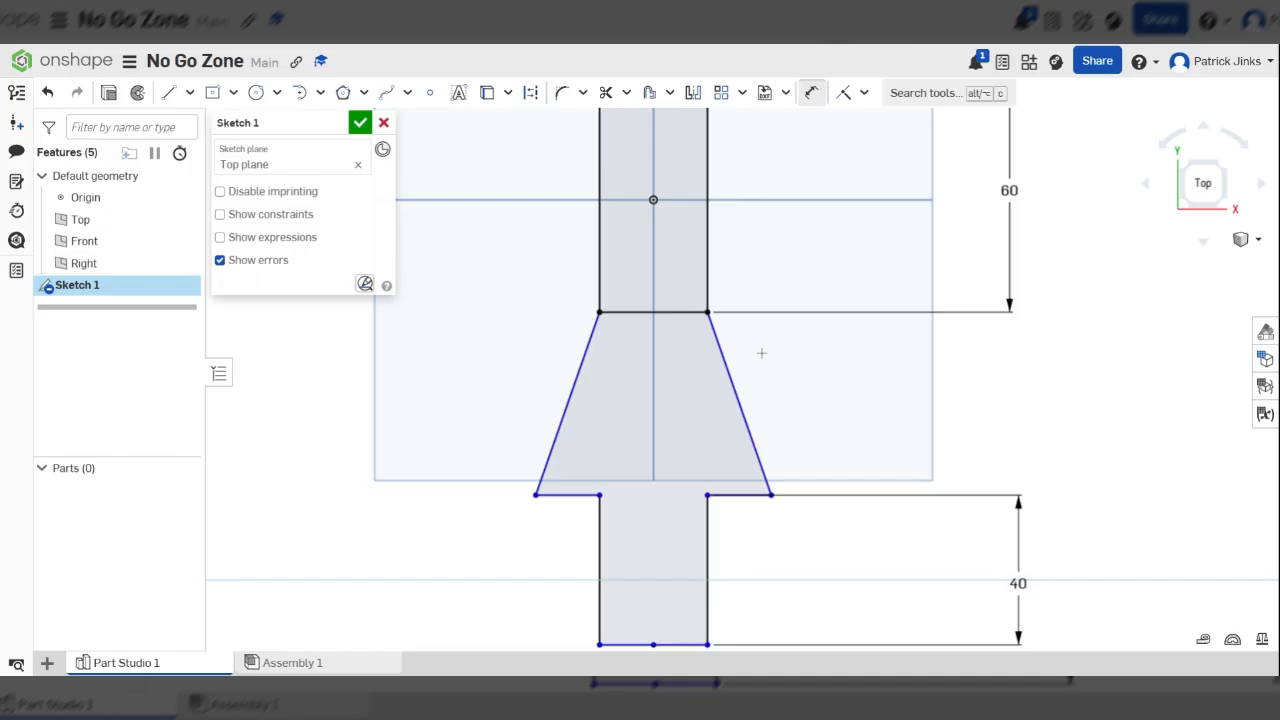
pyautogui.scroll(2, 718, 393)
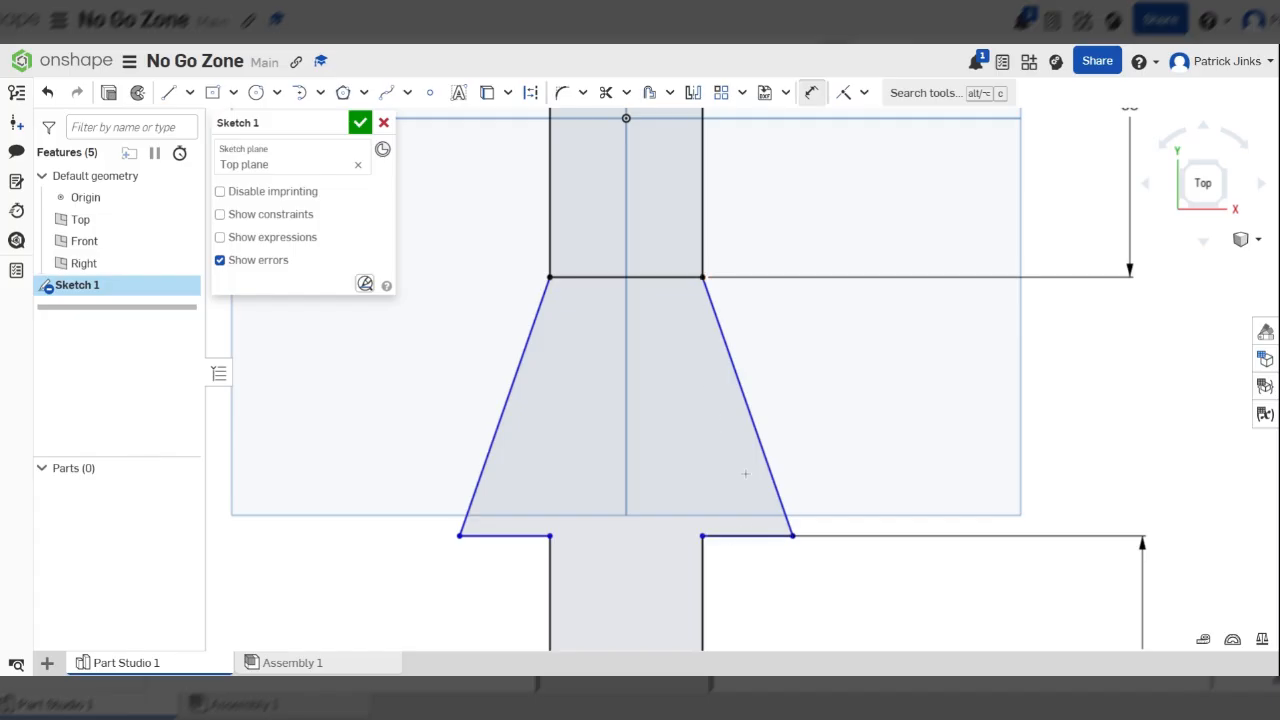
pyautogui.scroll(-4, 706, 451)
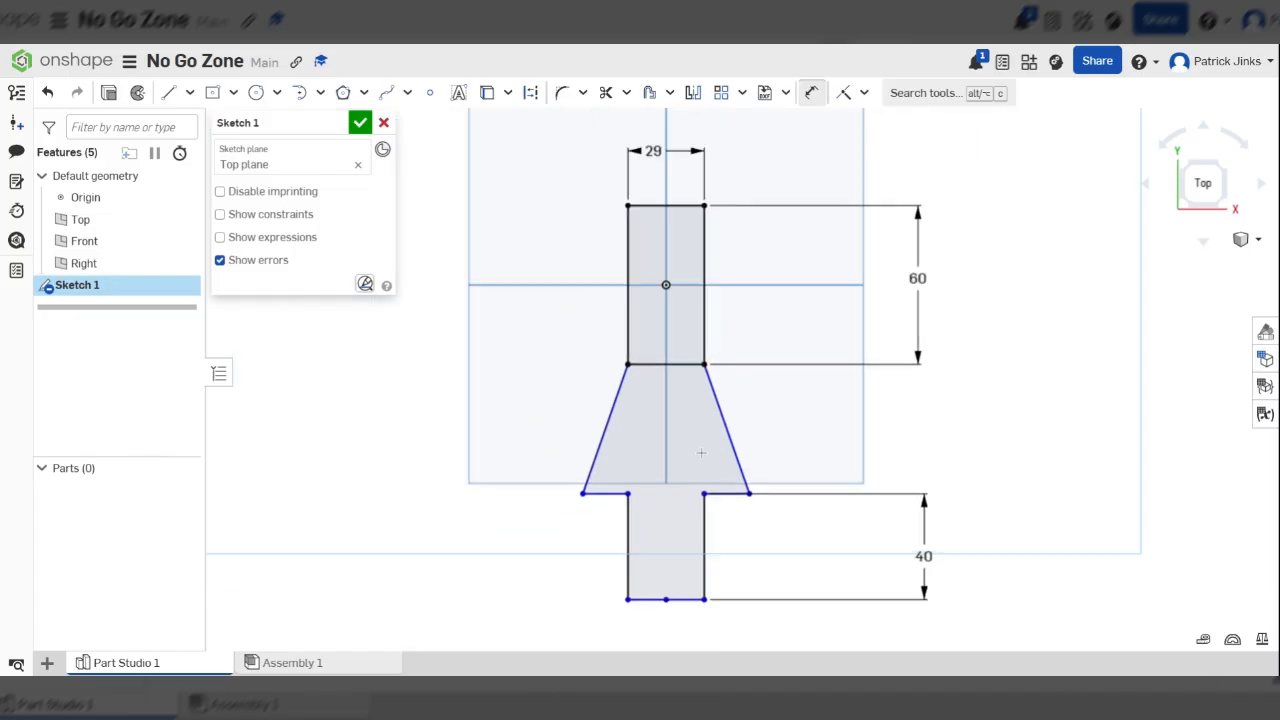
pyautogui.click(608, 421)
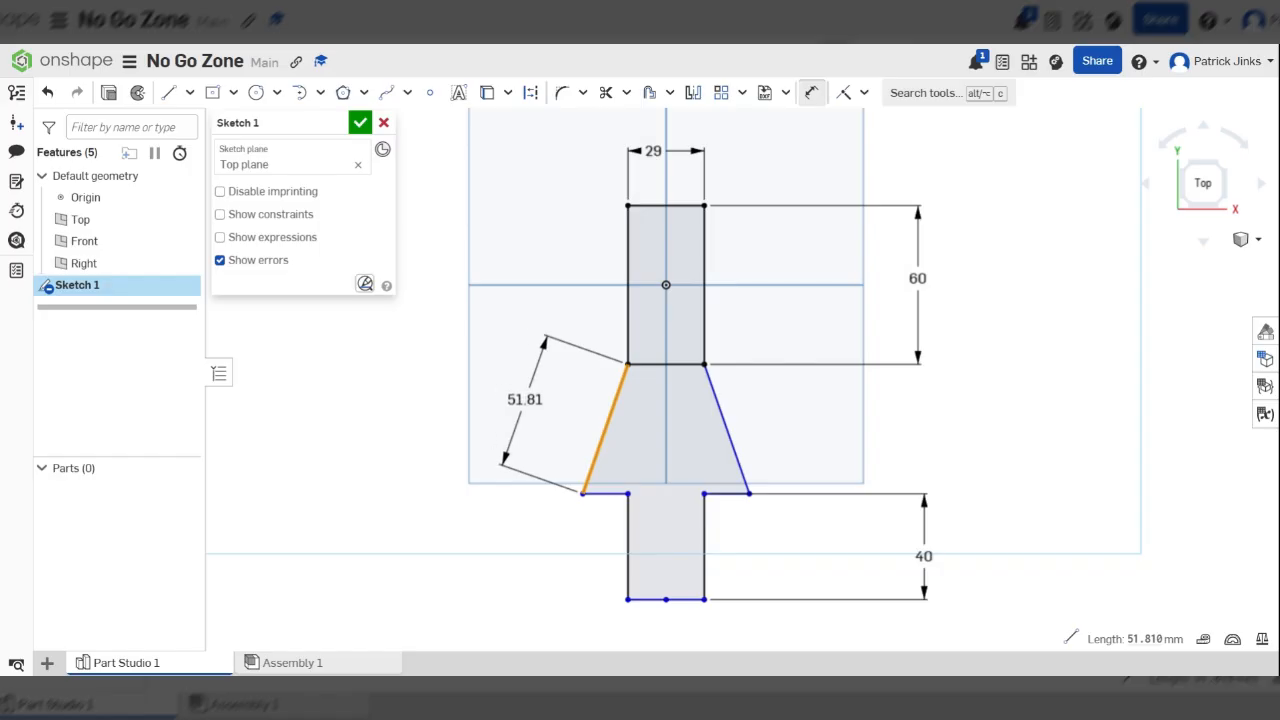
pyautogui.press('Escape')
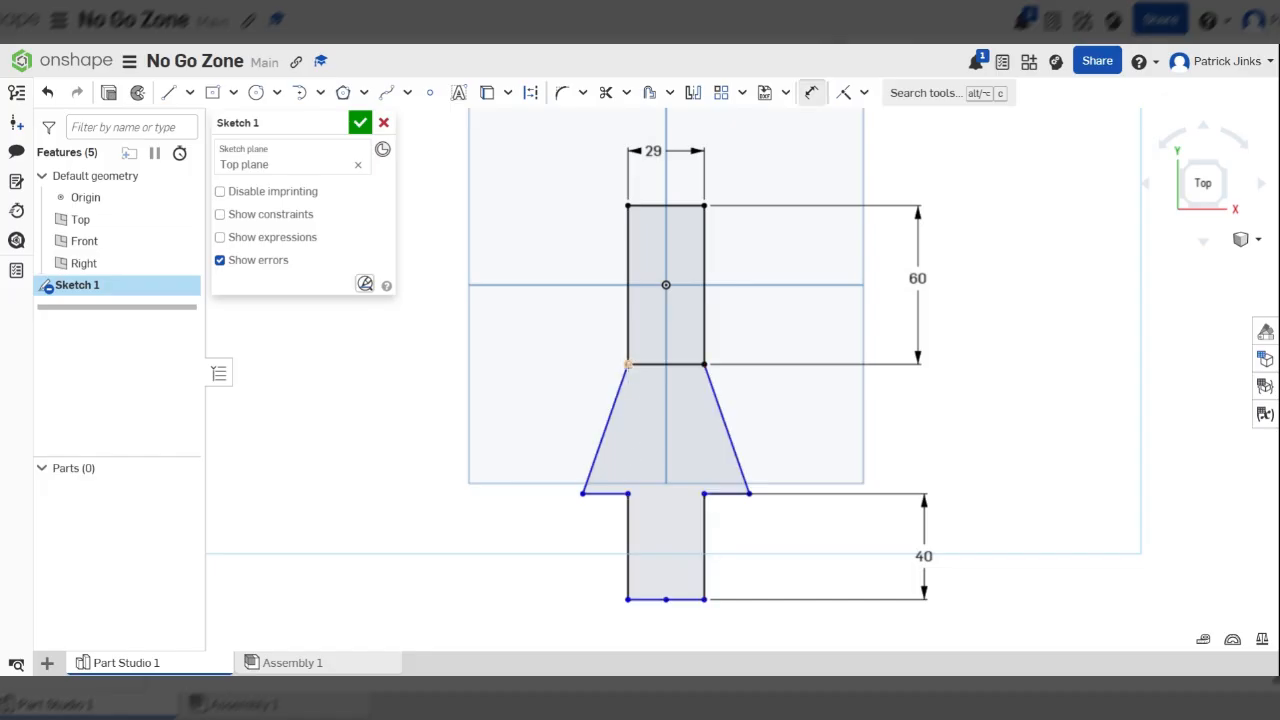
# Dimension the vertical distance from the rectangle's lower-left corner to the left horizontal ledge line as 40 mm
pyautogui.scroll(3, 628, 364)
pyautogui.click(628, 364)
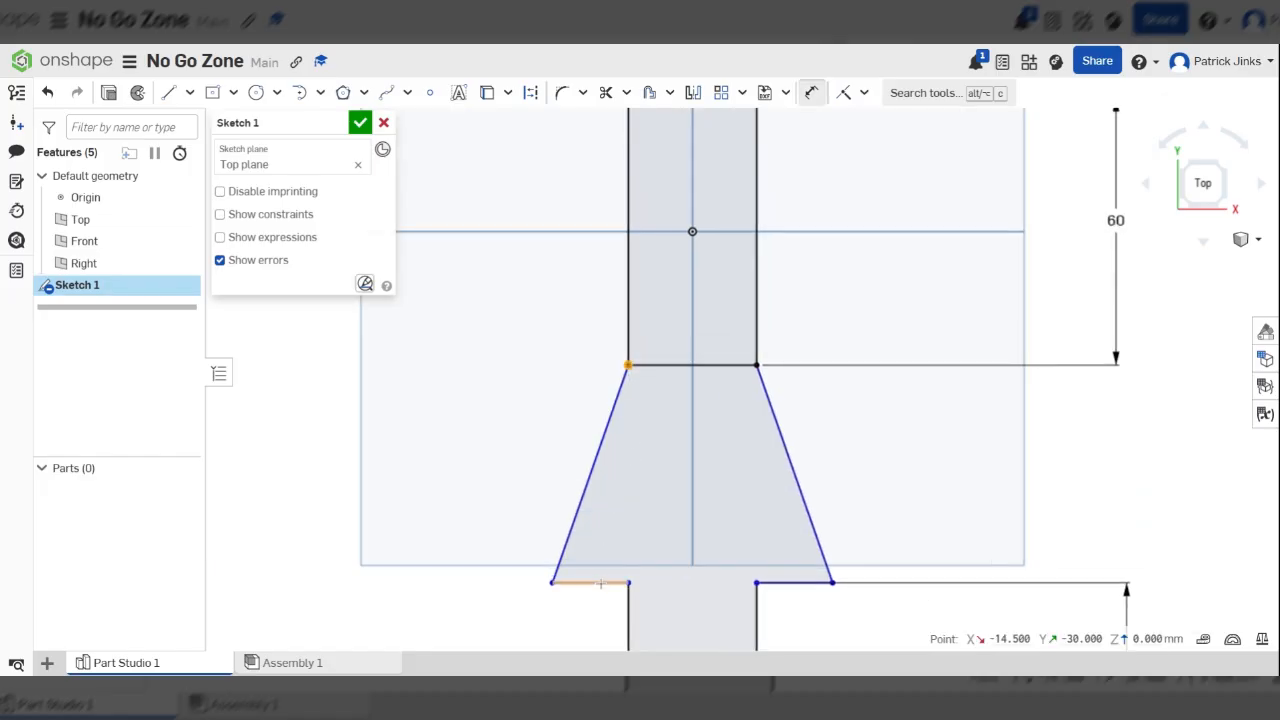
pyautogui.click(600, 582)
pyautogui.press('f')
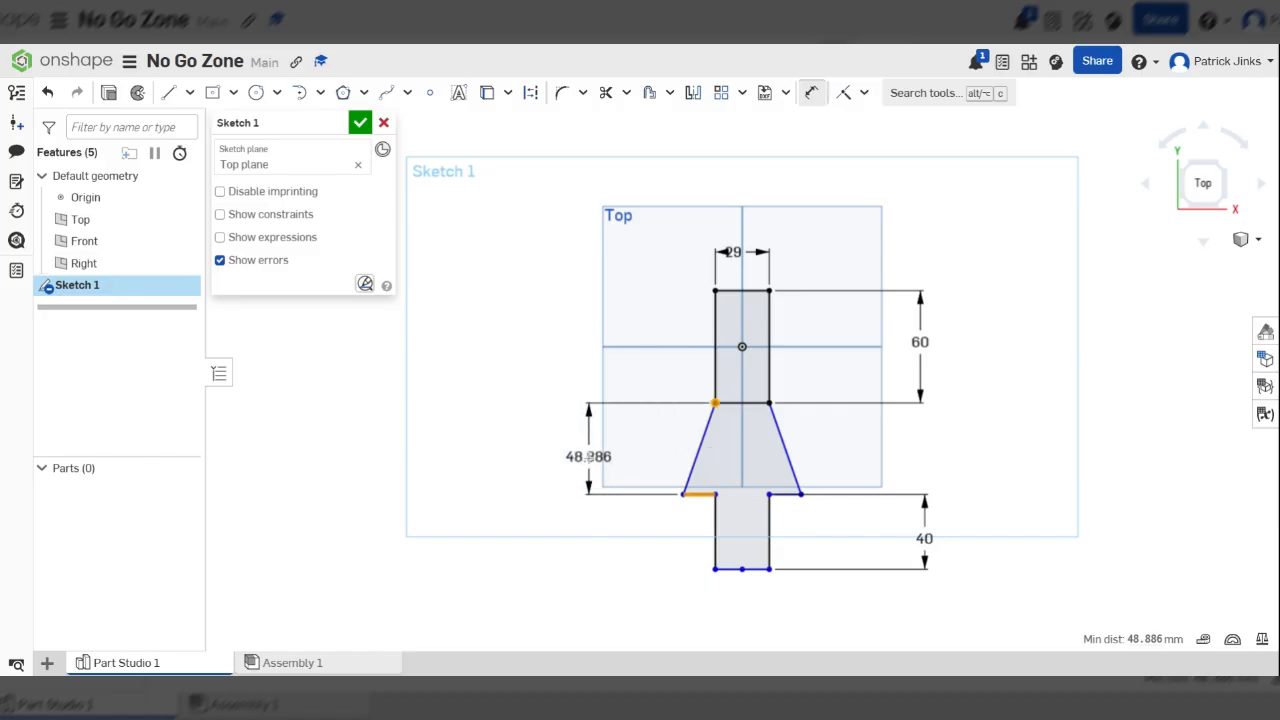
pyautogui.click(588, 457)
pyautogui.write('40')
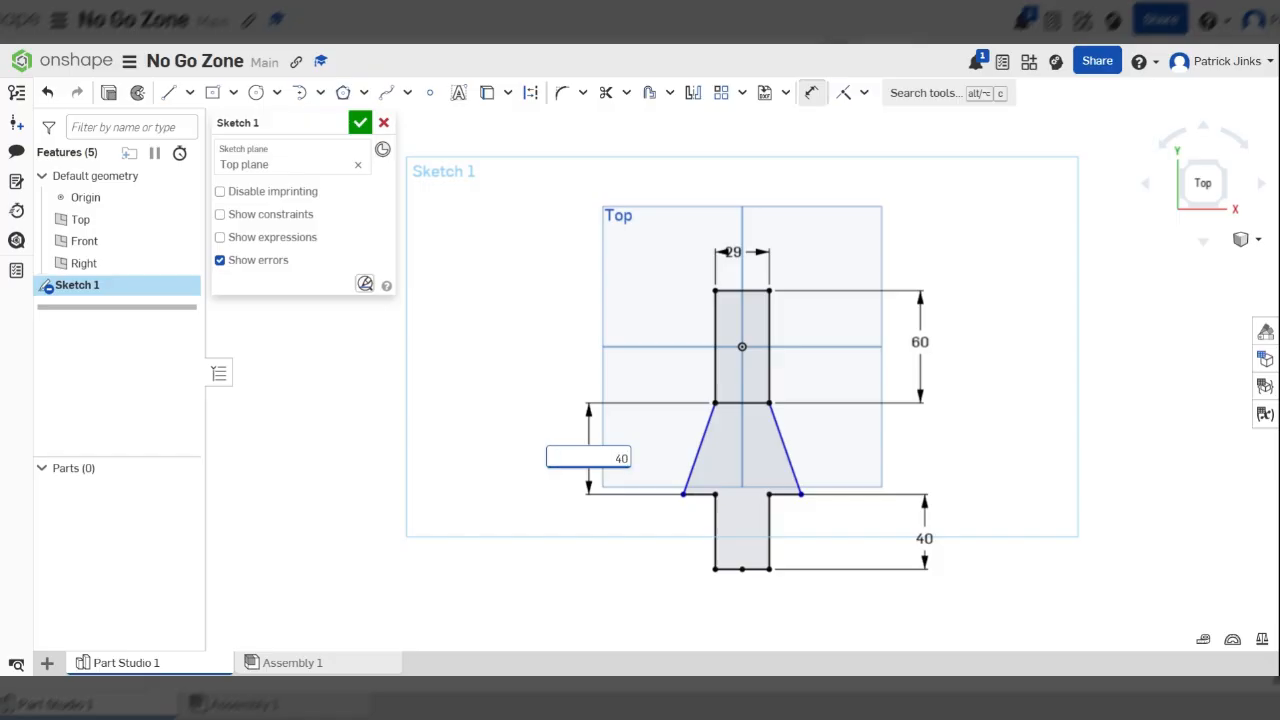
pyautogui.press('Return')
pyautogui.scroll(5, 720, 490)
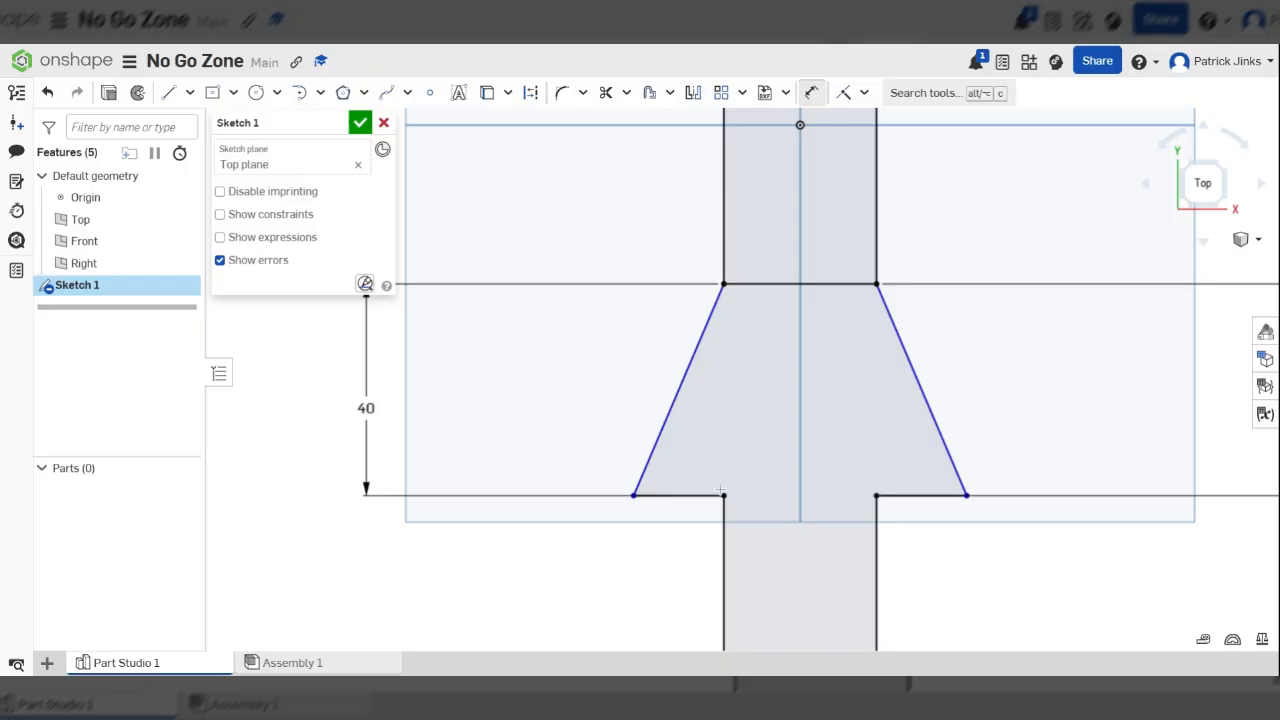
pyautogui.scroll(-3, 728, 500)
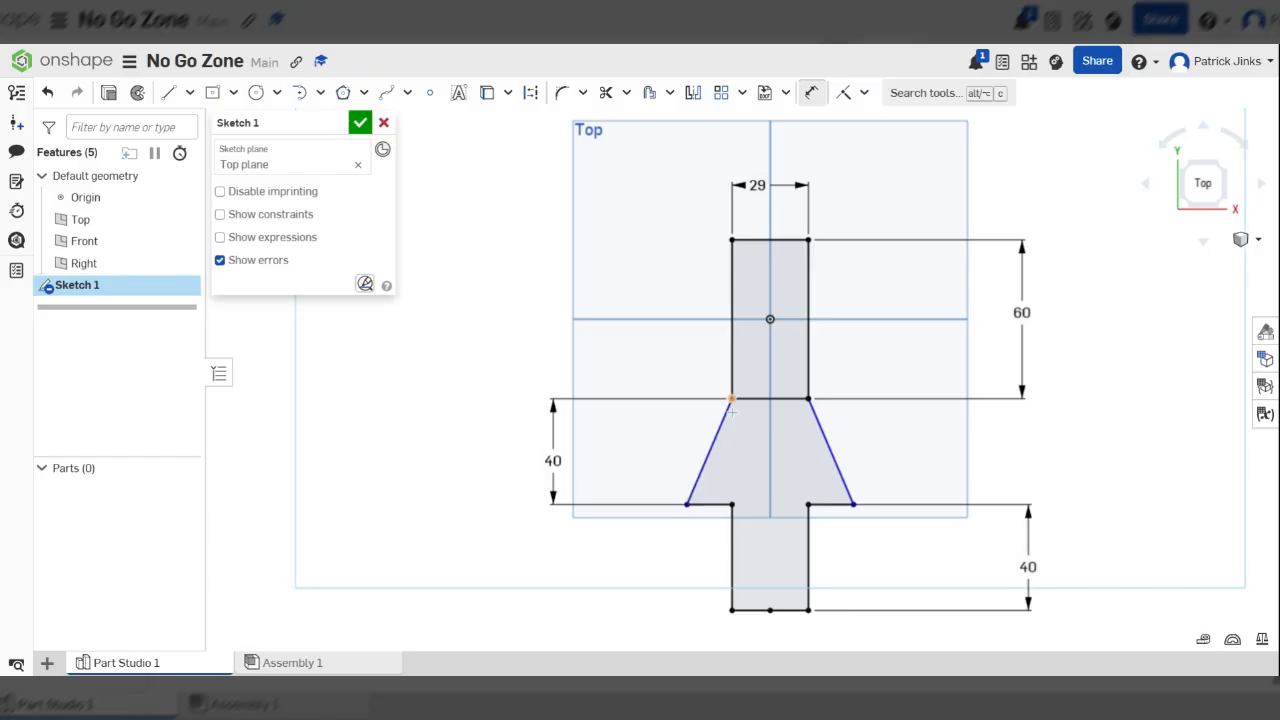
pyautogui.click(708, 452)
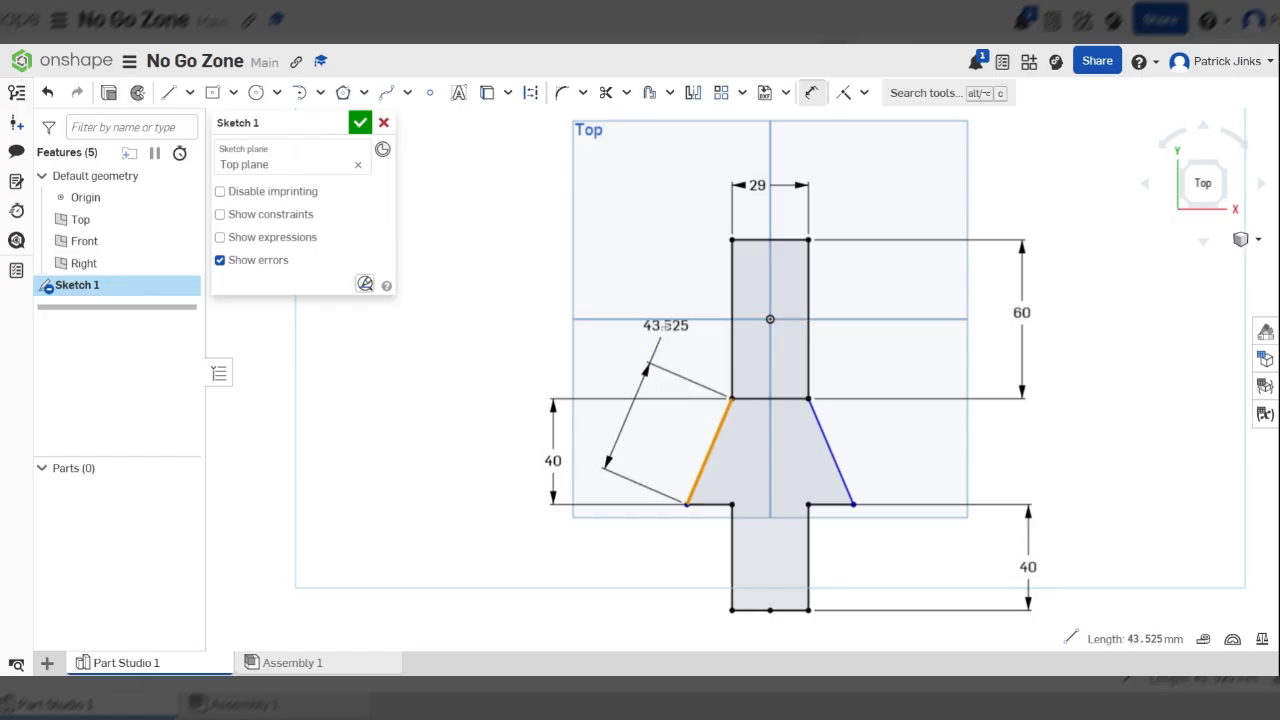
pyautogui.press('Escape')
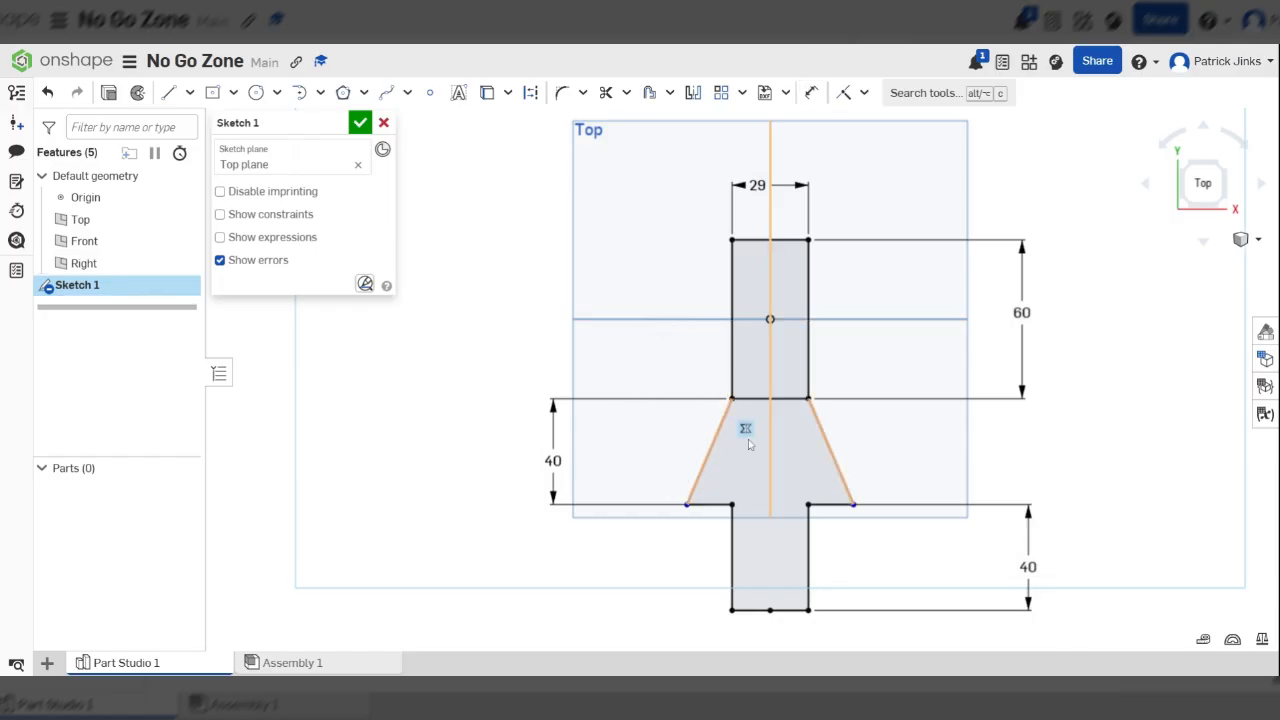
pyautogui.scroll(3, 726, 475)
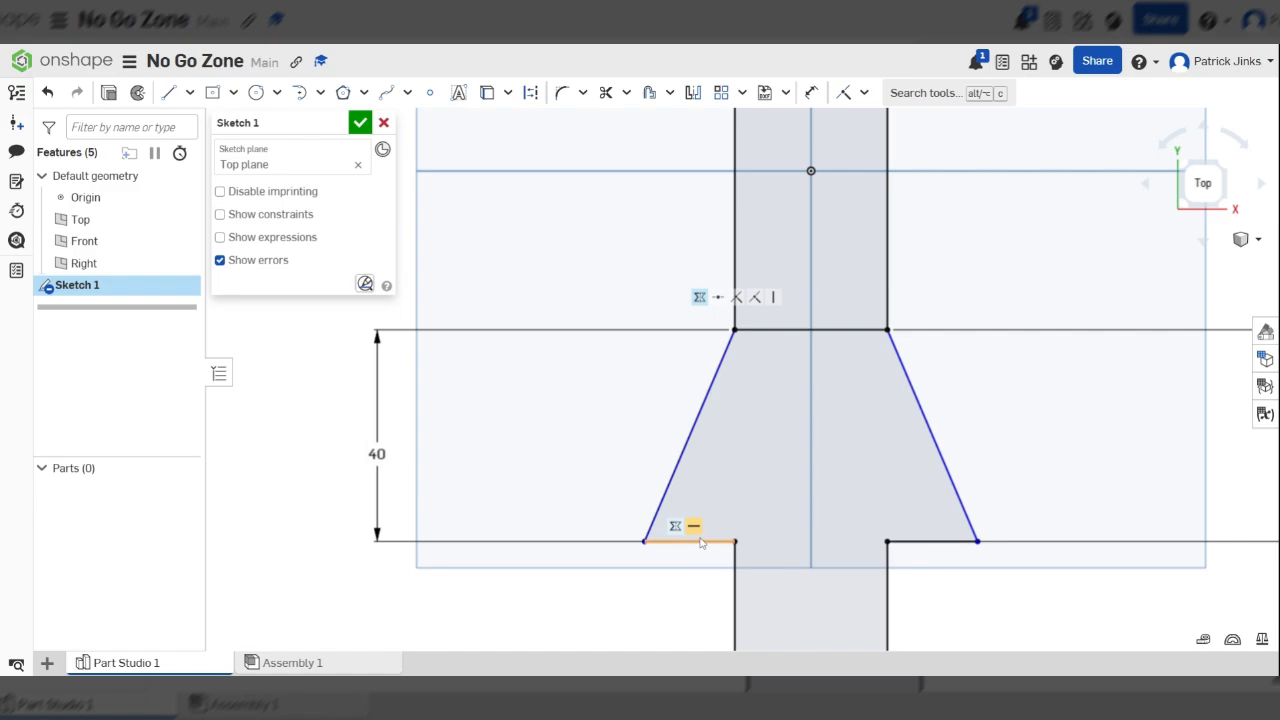
pyautogui.scroll(-4, 560, 355)
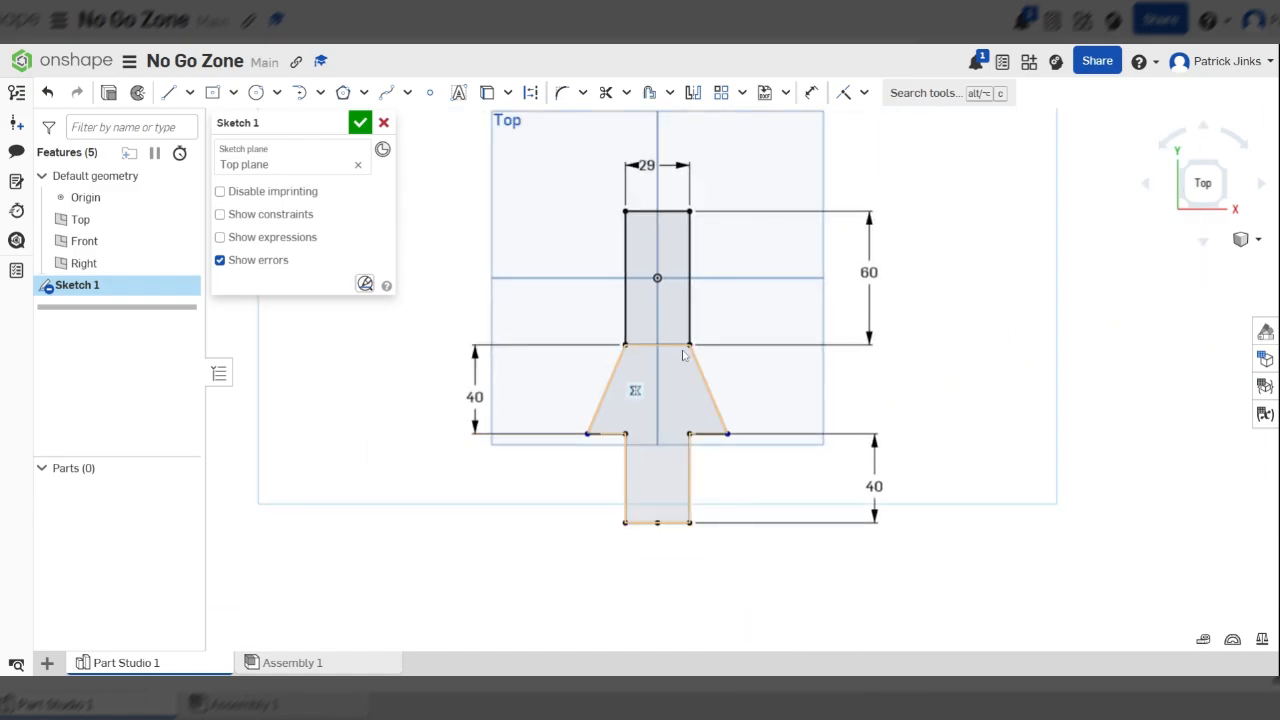
pyautogui.scroll(2, 711, 551)
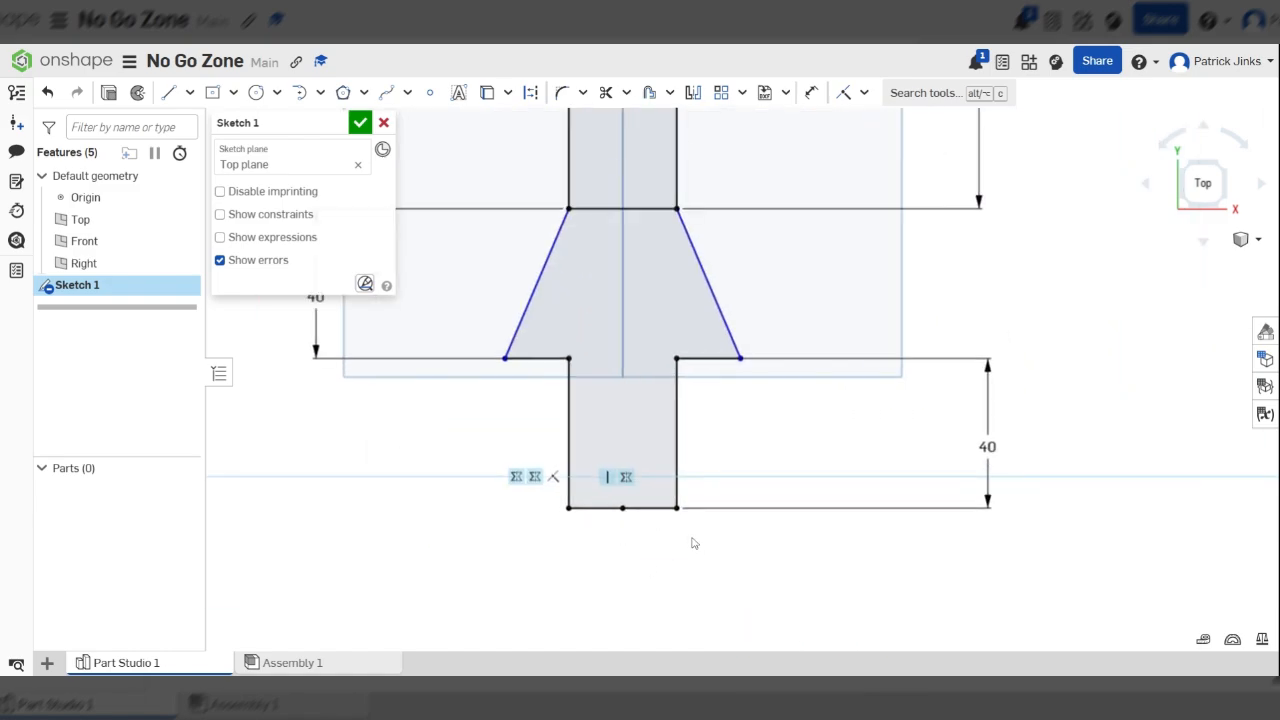
# Dimension the horizontal distance between the outer lower ends of the two slanted lines to fix the flare's overall width
pyautogui.press('u')
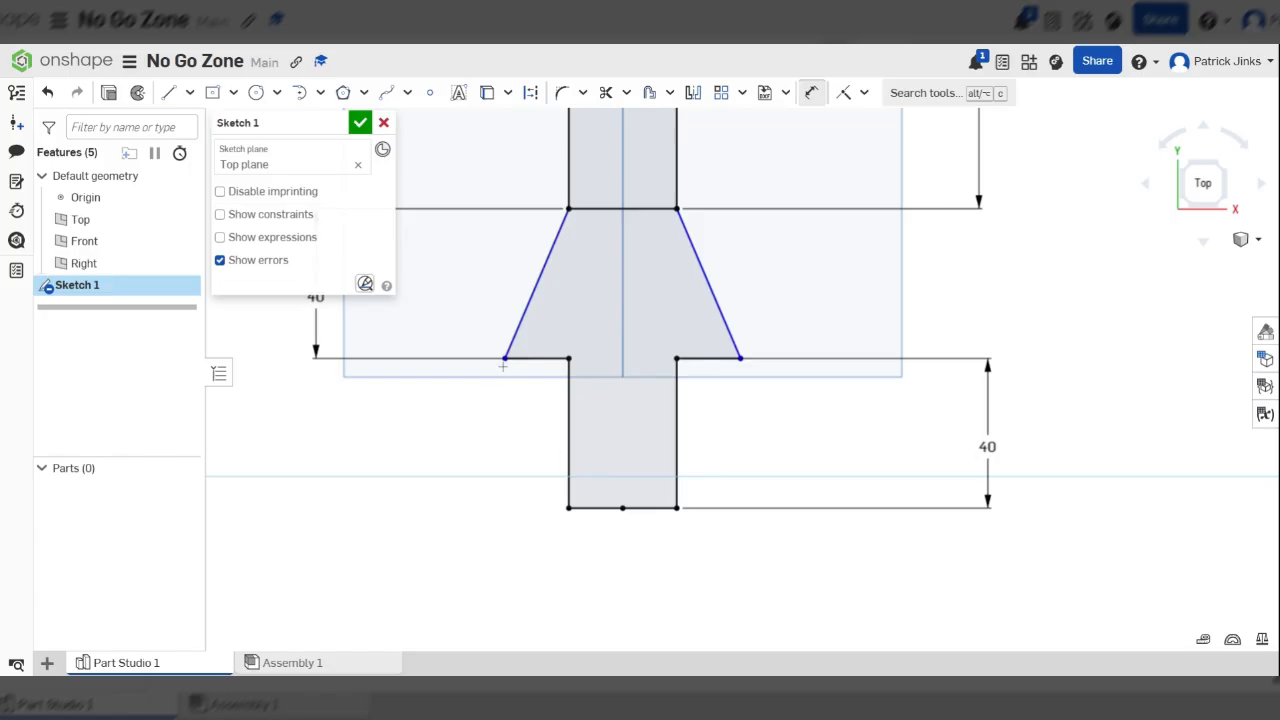
pyautogui.click(506, 358)
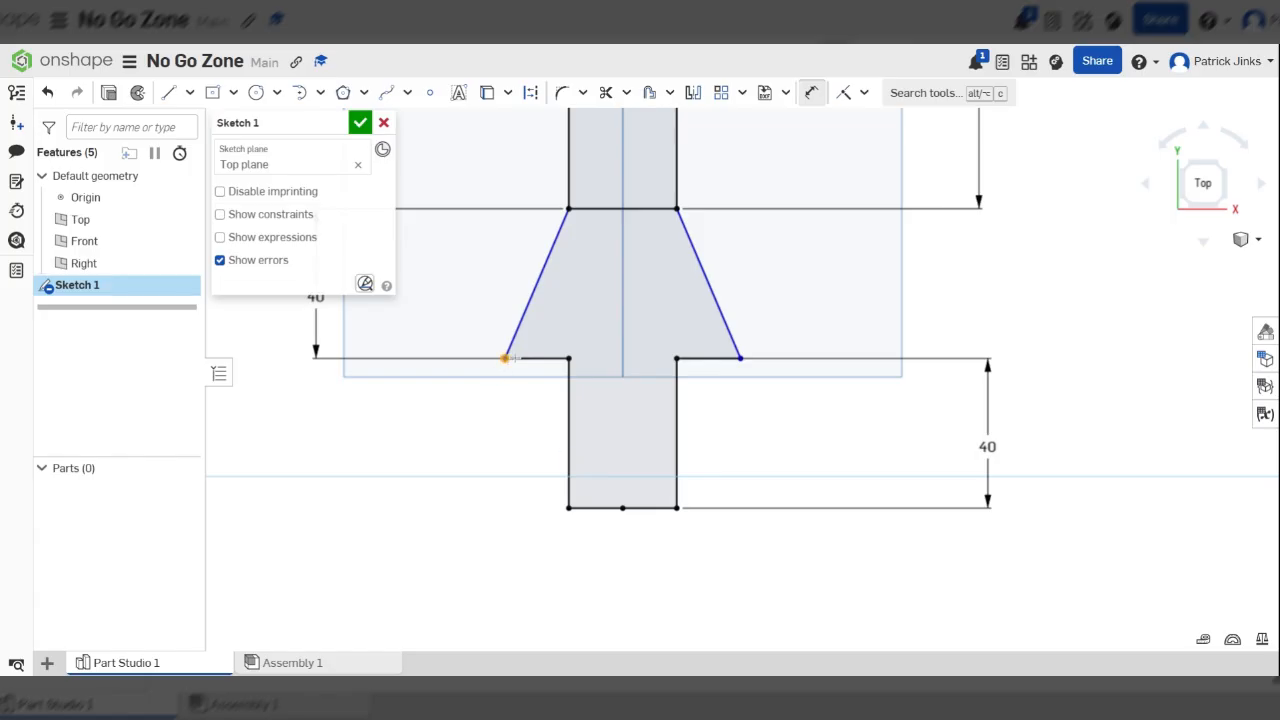
pyautogui.click(741, 359)
pyautogui.scroll(-4, 750, 380)
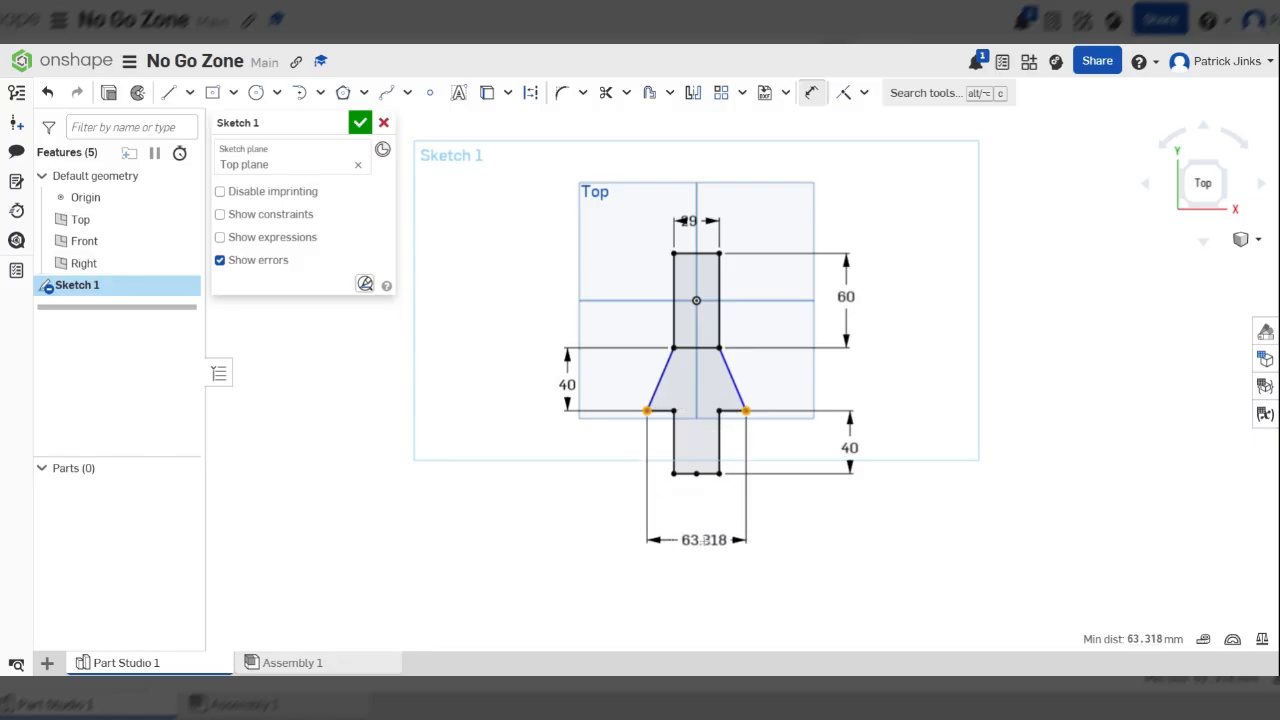
pyautogui.click(705, 543)
pyautogui.write('50')
pyautogui.press('Return')
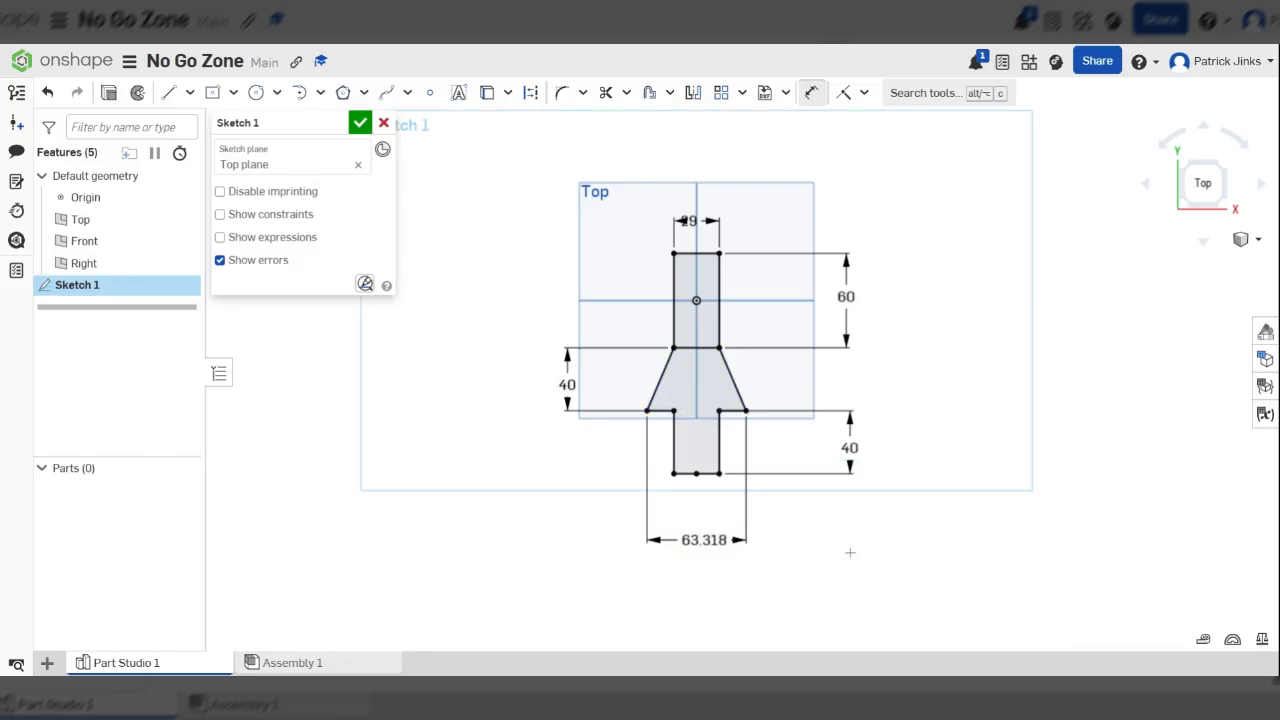
pyautogui.scroll(3, 734, 410)
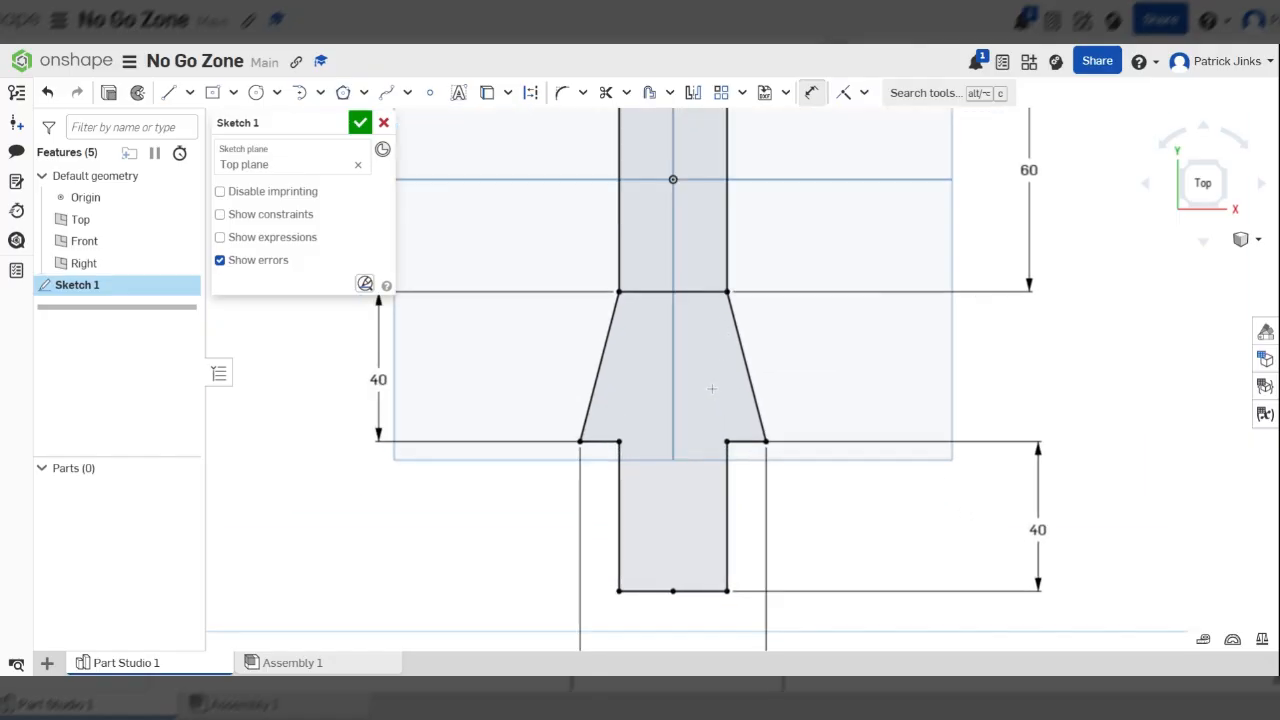
# Trim away the line separating the rectangle from the flared section so the profile becomes one region
pyautogui.scroll(-3, 710, 390)
pyautogui.scroll(3, 702, 365)
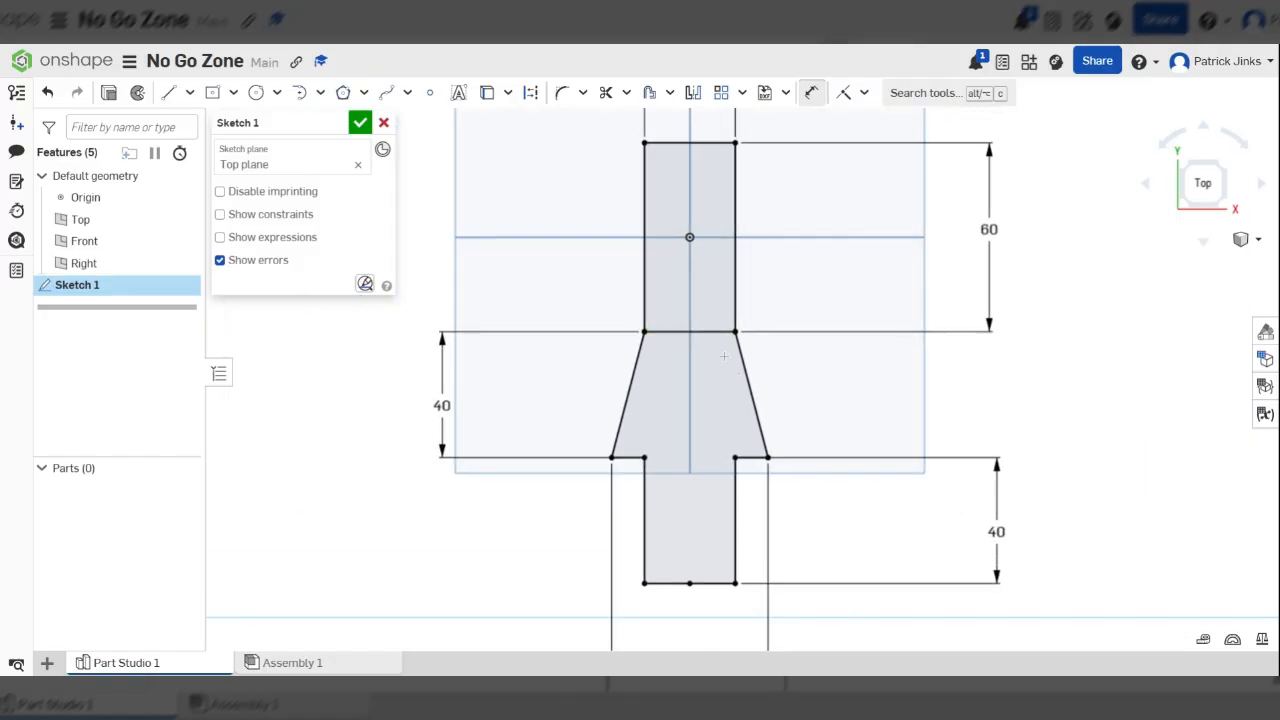
pyautogui.click(606, 95)
pyautogui.moveTo(686, 292)
pyautogui.mouseDown()
pyautogui.moveTo(692, 398)
pyautogui.moveTo(694, 335)
pyautogui.moveTo(704, 372)
pyautogui.mouseUp()
# Extrude the closed profile as a new solid with a blind depth of 15 mm
pyautogui.moveTo(595, 273)
pyautogui.mouseDown(button='right')
pyautogui.moveTo(470, 190)
pyautogui.moveTo(540, 212)
pyautogui.mouseUp(button='right')
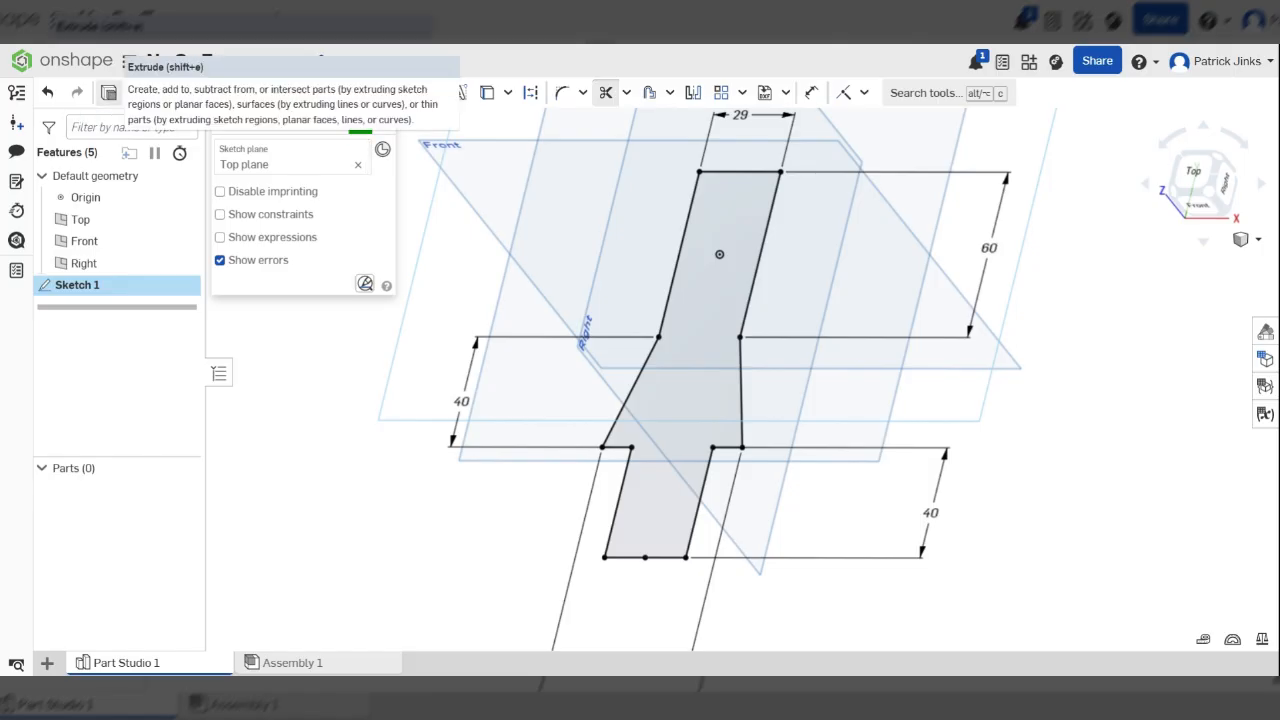
pyautogui.click(109, 93)
pyautogui.moveTo(760, 427)
pyautogui.mouseDown(button='right')
pyautogui.moveTo(663, 420)
pyautogui.moveTo(760, 440)
pyautogui.mouseUp(button='right')
pyautogui.click(352, 263)
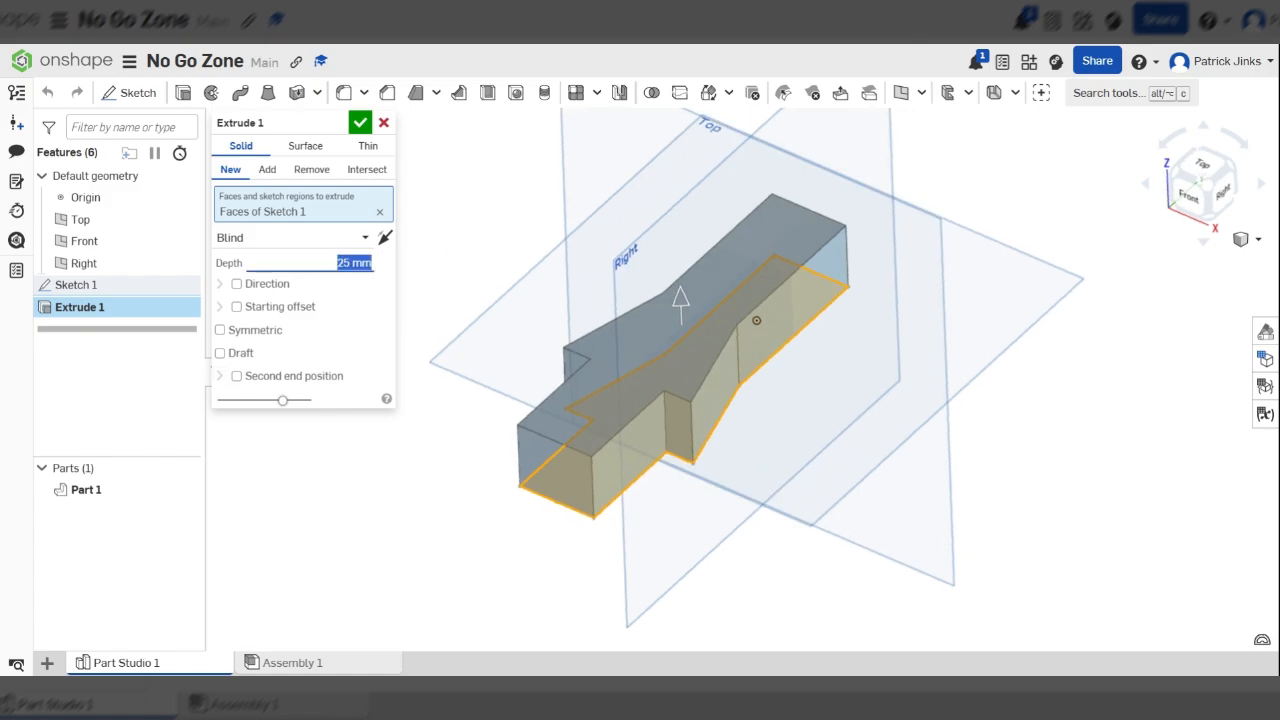
pyautogui.write('15')
pyautogui.press('Return')
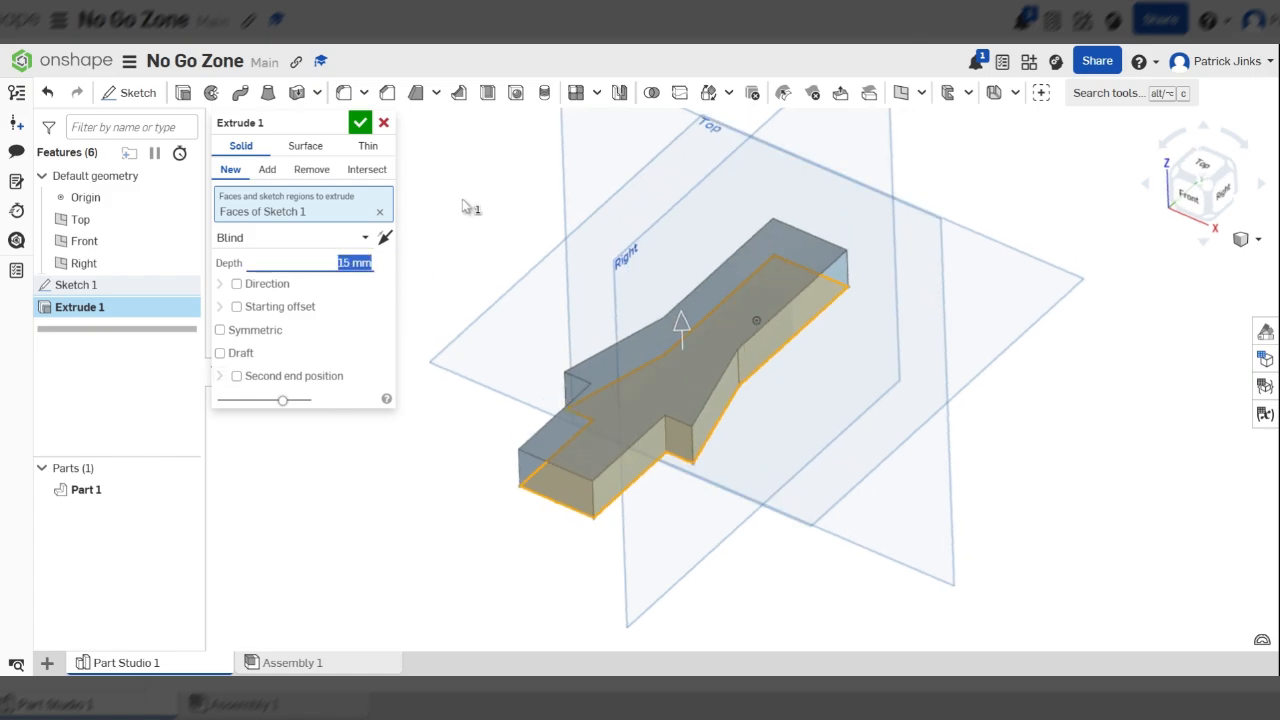
pyautogui.click(360, 122)
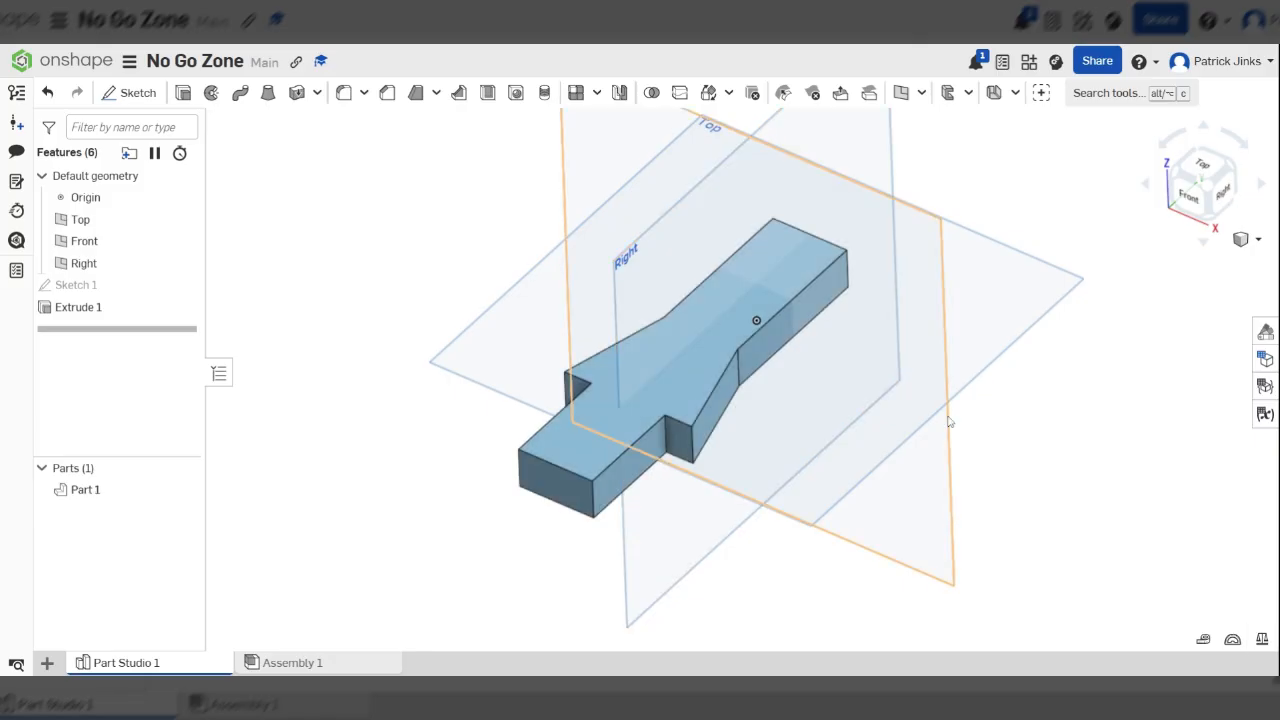
# Start a new sketch on the extruded body's top face, viewed straight on
pyautogui.moveTo(1031, 511); pyautogui.dragTo(976, 438, button='right')
pyautogui.scroll(-5, 796, 328)
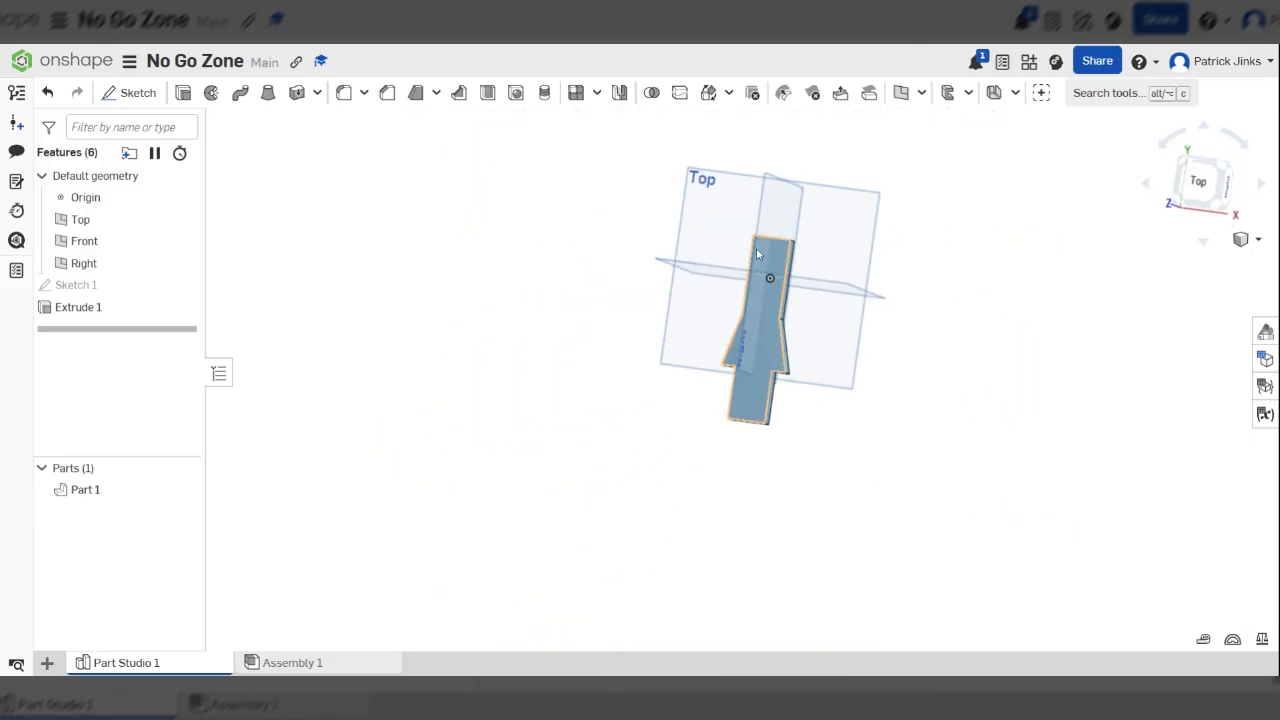
pyautogui.scroll(5, 756, 248)
pyautogui.click(805, 266)
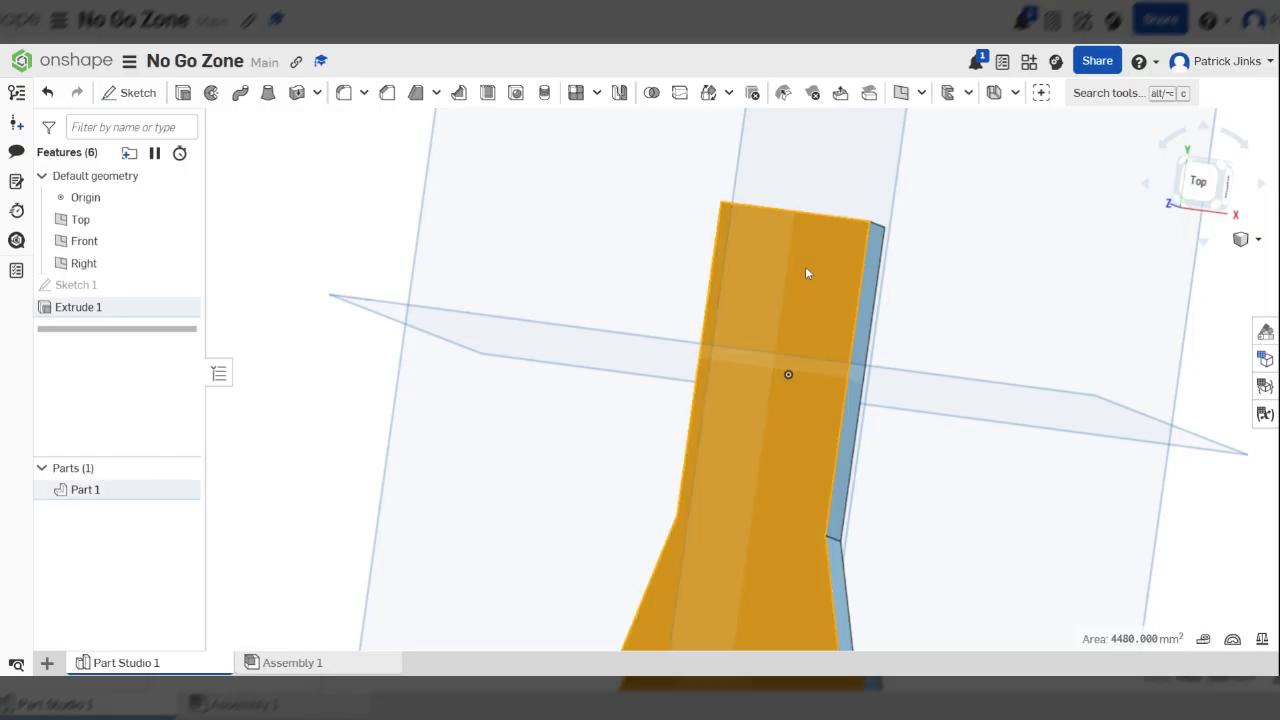
pyautogui.press('n')
pyautogui.scroll(-3, 756, 270)
pyautogui.scroll(5, 758, 332)
pyautogui.scroll(-3, 825, 304)
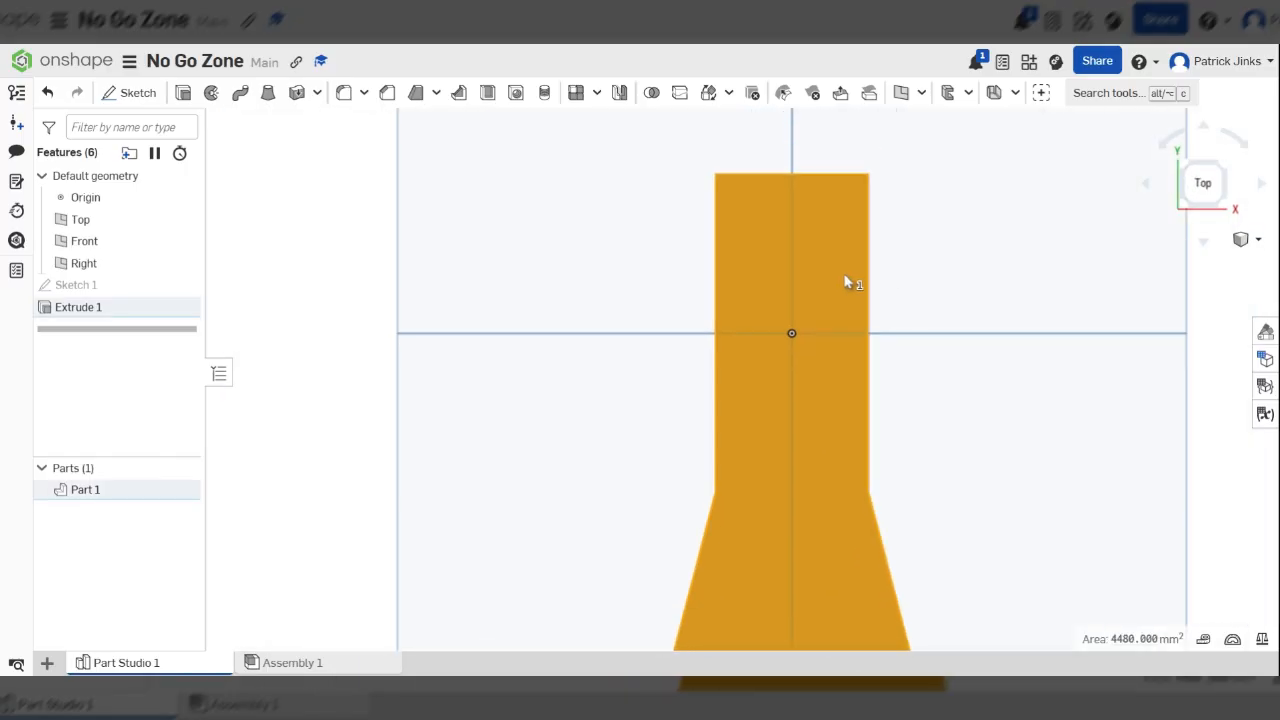
pyautogui.moveTo(848, 283)
pyautogui.mouseDown(button='right')
pyautogui.moveTo(779, 272)
pyautogui.moveTo(894, 297)
pyautogui.moveTo(850, 292)
pyautogui.mouseUp(button='right')
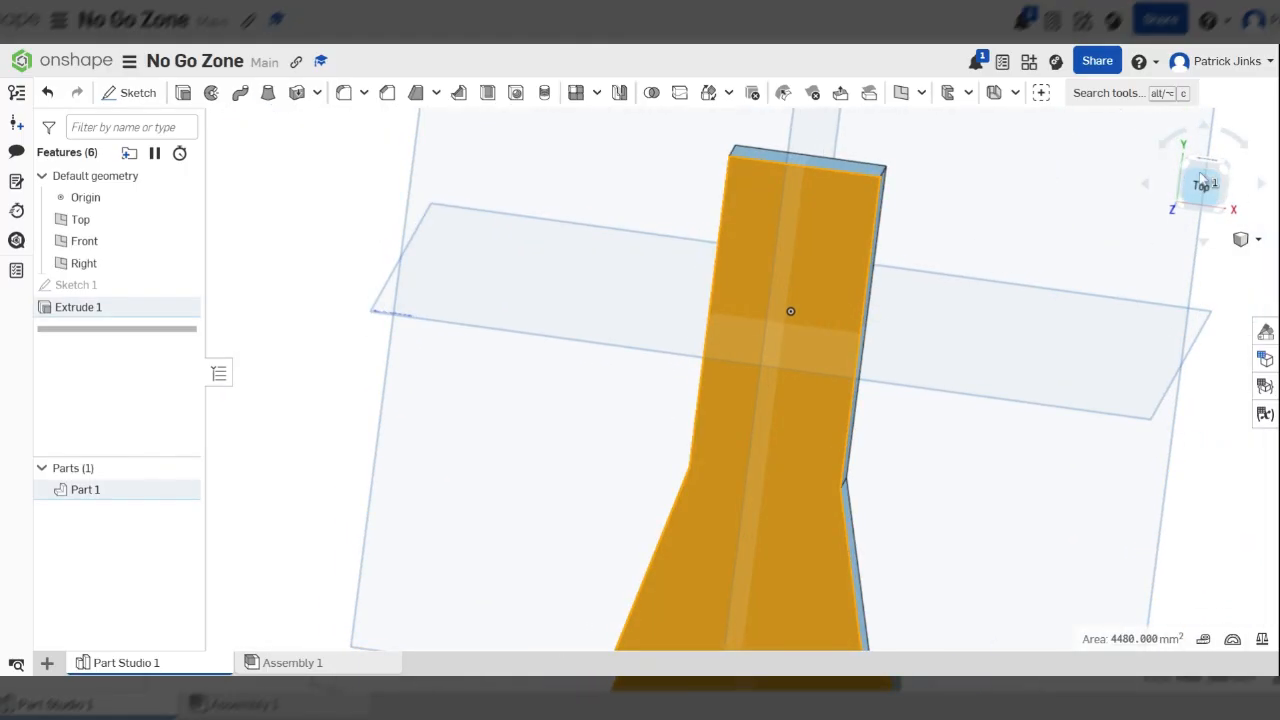
pyautogui.click(1207, 190)
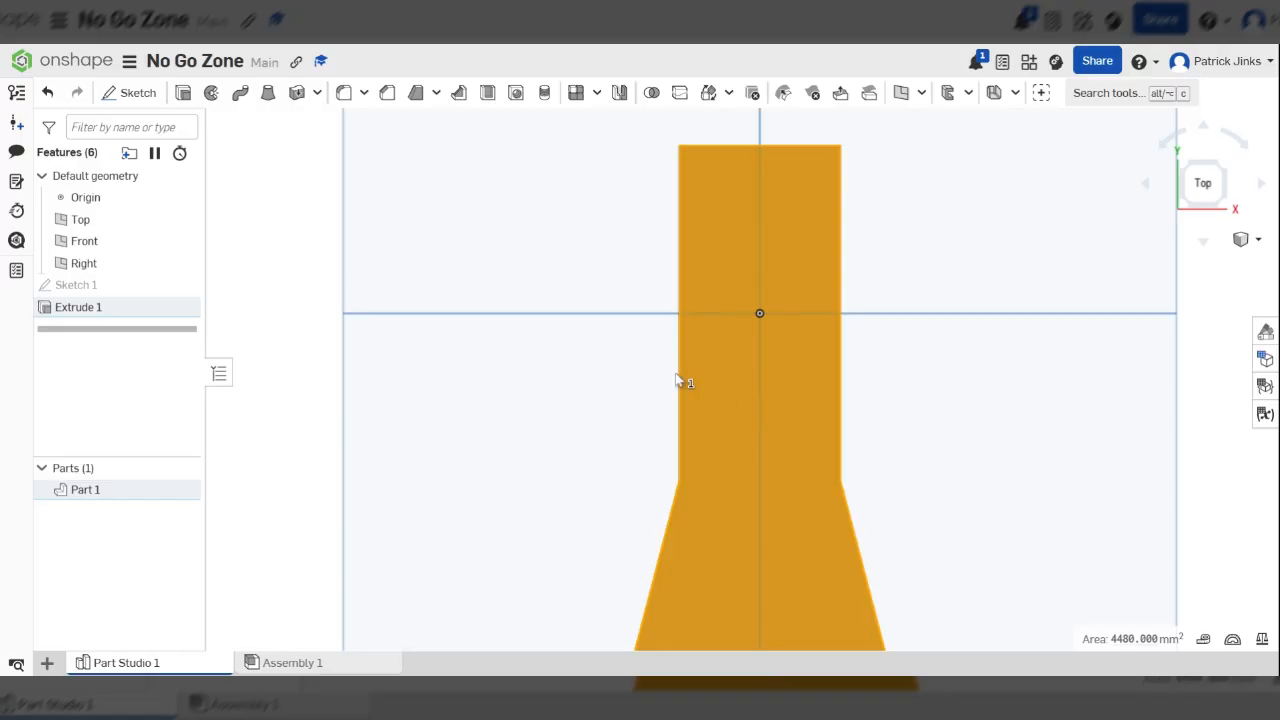
pyautogui.click(131, 93)
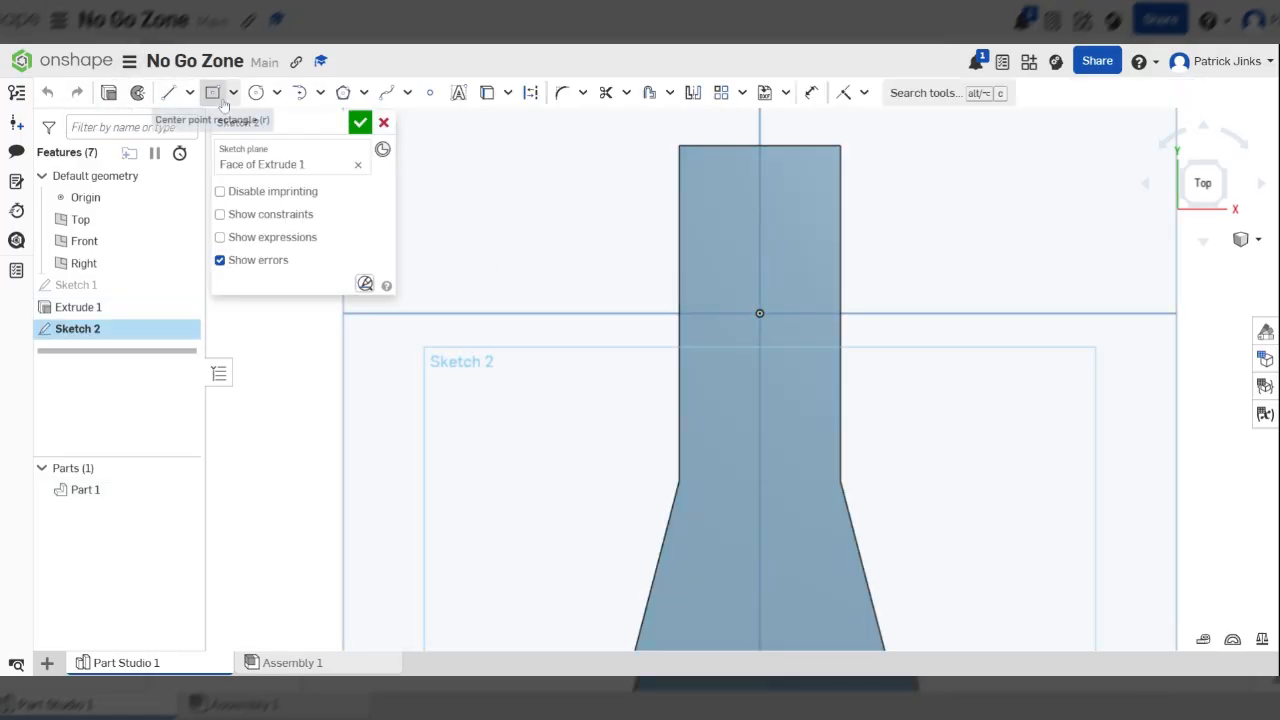
# Draw a 29 by 60 mm corner rectangle over the straight upper section, from its upper-left corner to the start of the right flare
pyautogui.click(233, 92)
pyautogui.click(243, 123)
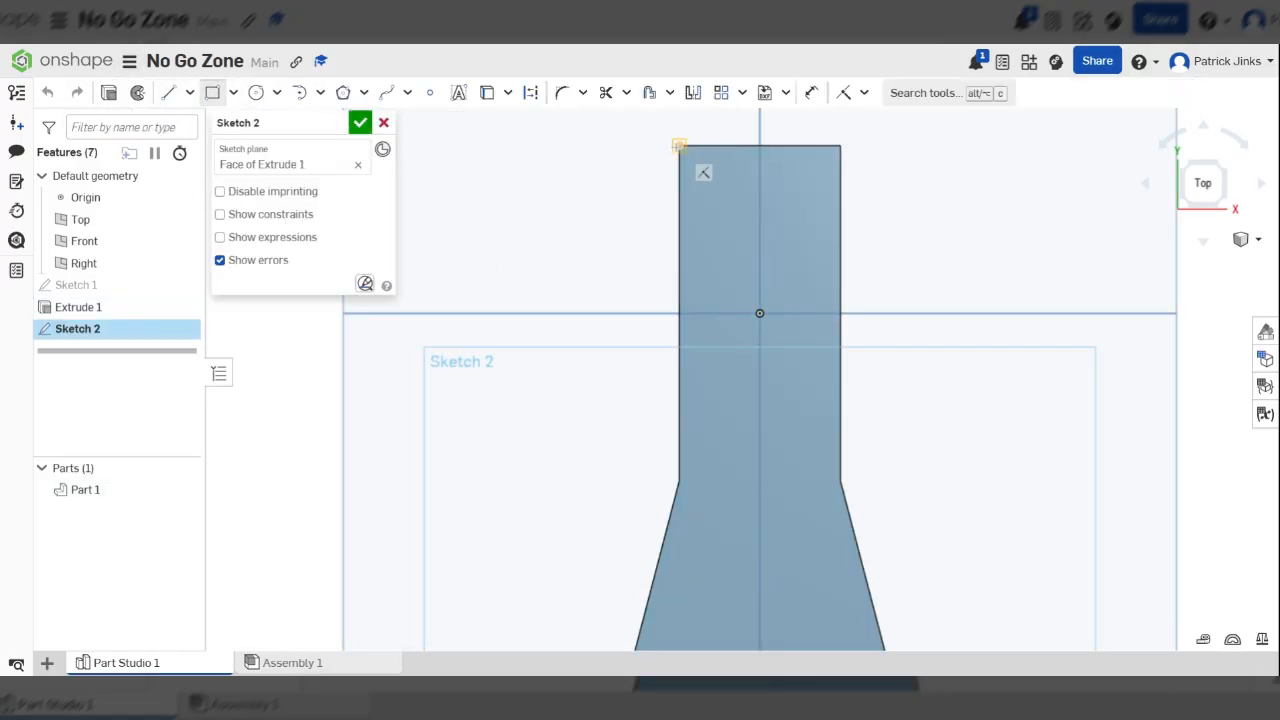
pyautogui.click(679, 145)
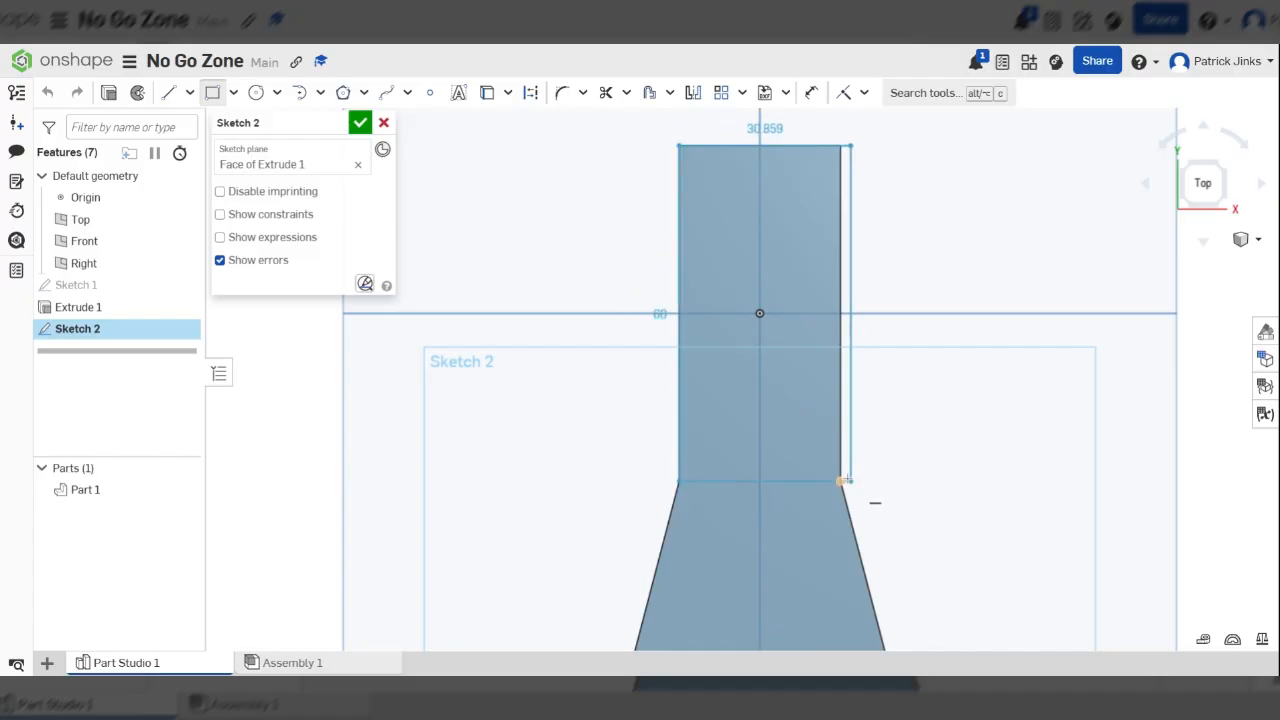
pyautogui.click(839, 481)
# Extrude the new rectangle upward, adding it to Part 1, and pull its depth to about 52.7 mm
pyautogui.scroll(-4, 850, 460)
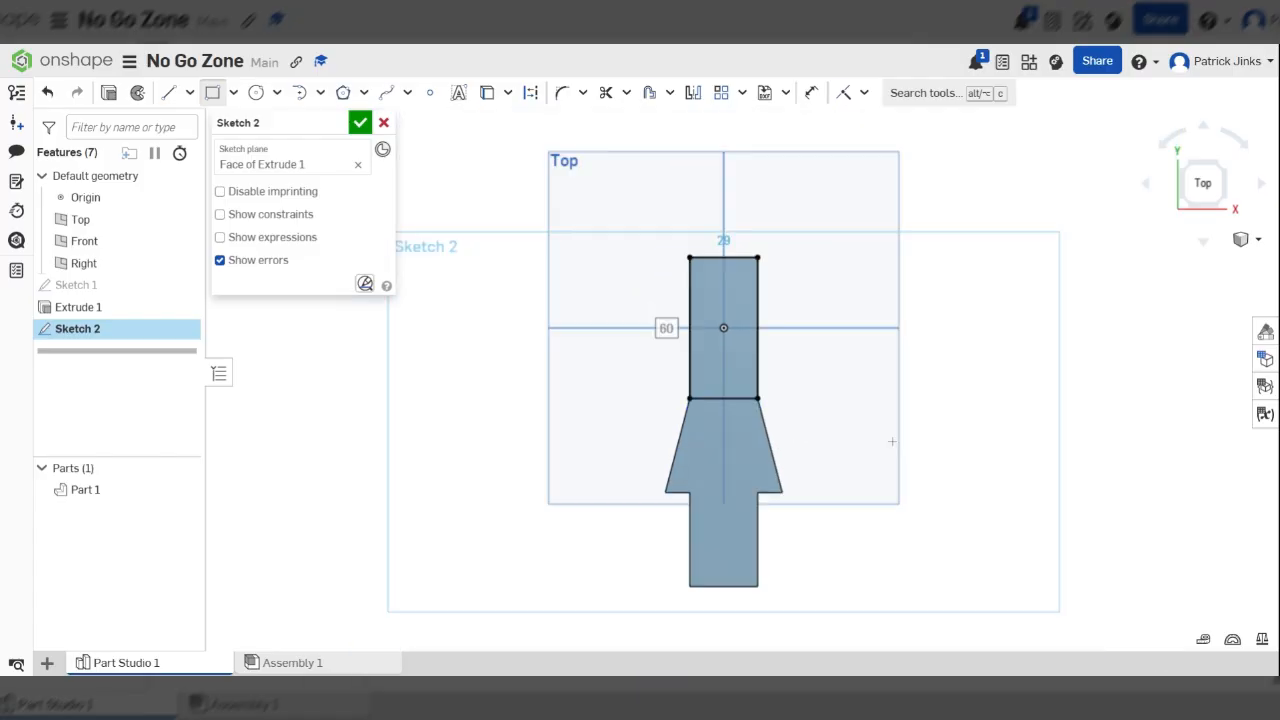
pyautogui.scroll(3, 840, 425)
pyautogui.moveTo(830, 439); pyautogui.dragTo(715, 455, button='right')
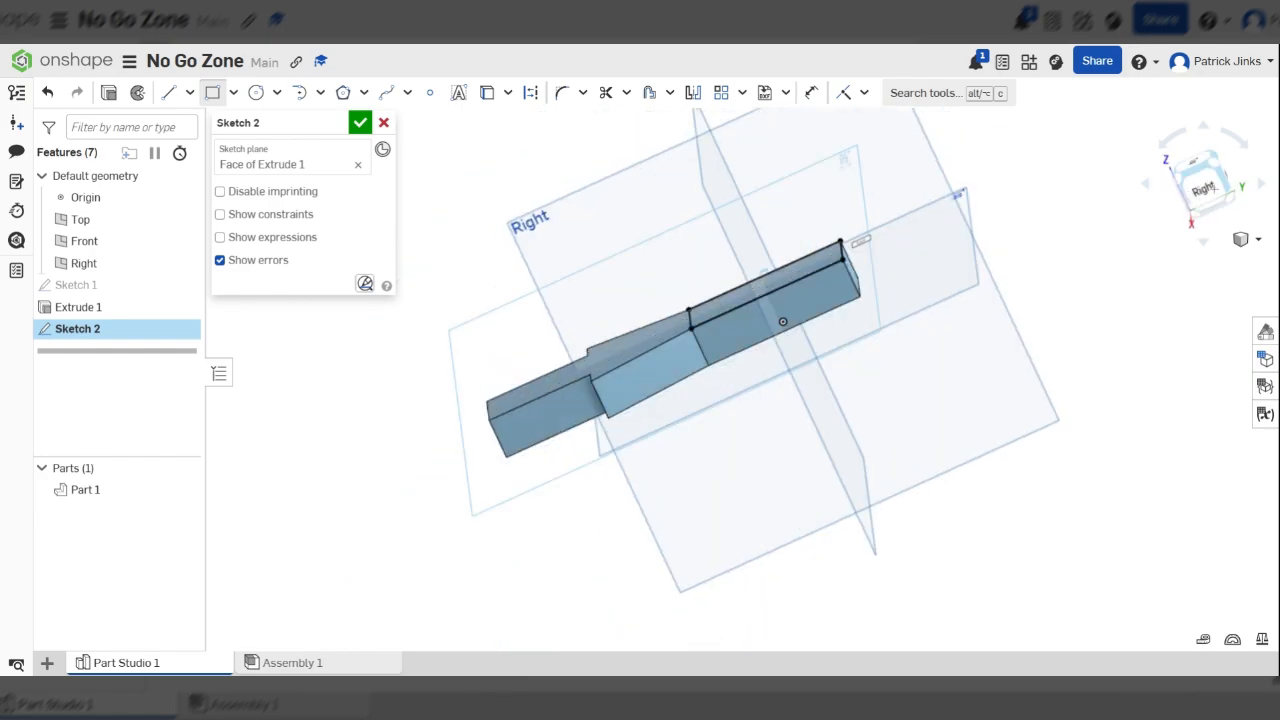
pyautogui.press('n')
pyautogui.scroll(3, 957, 337)
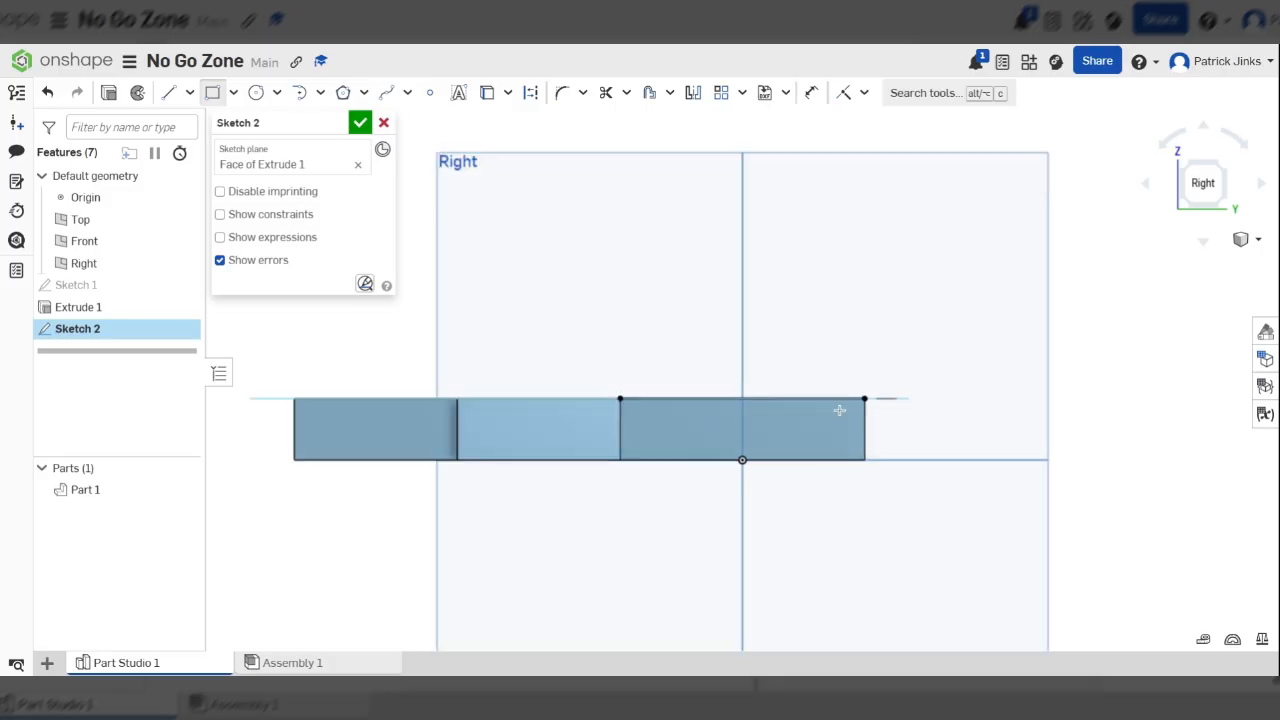
pyautogui.moveTo(839, 410); pyautogui.dragTo(832, 374, button='right')
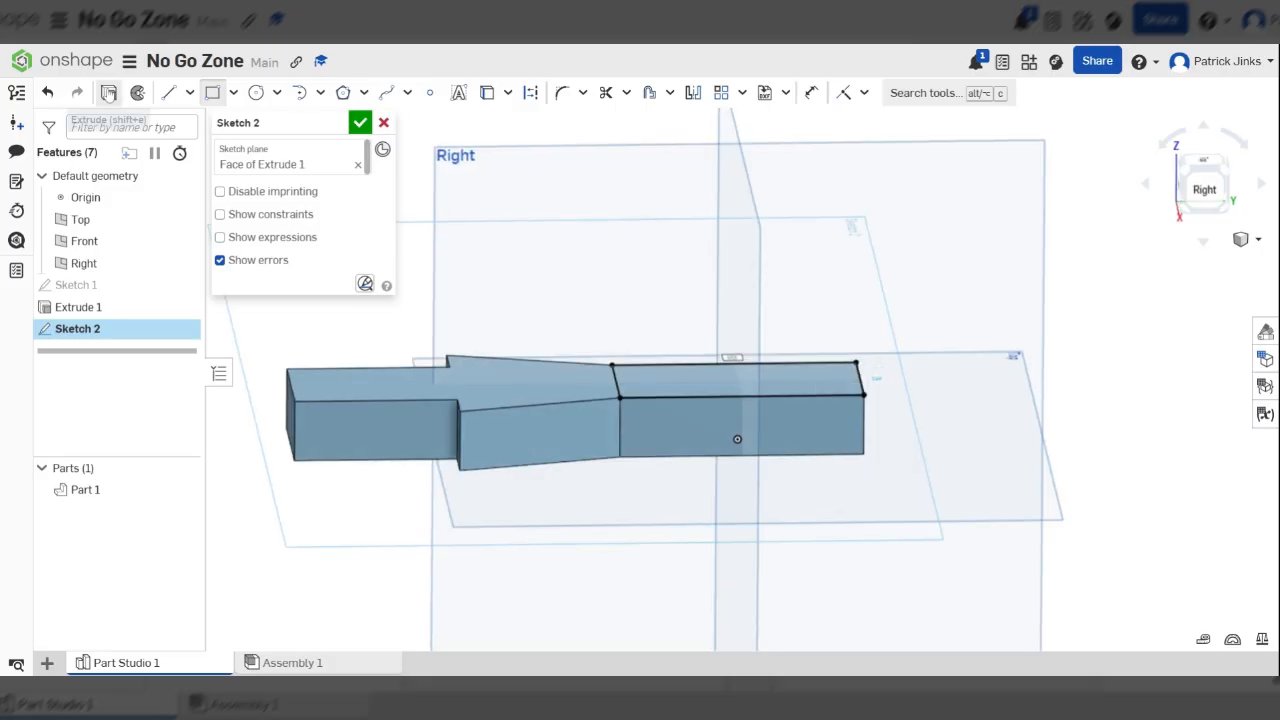
pyautogui.click(108, 92)
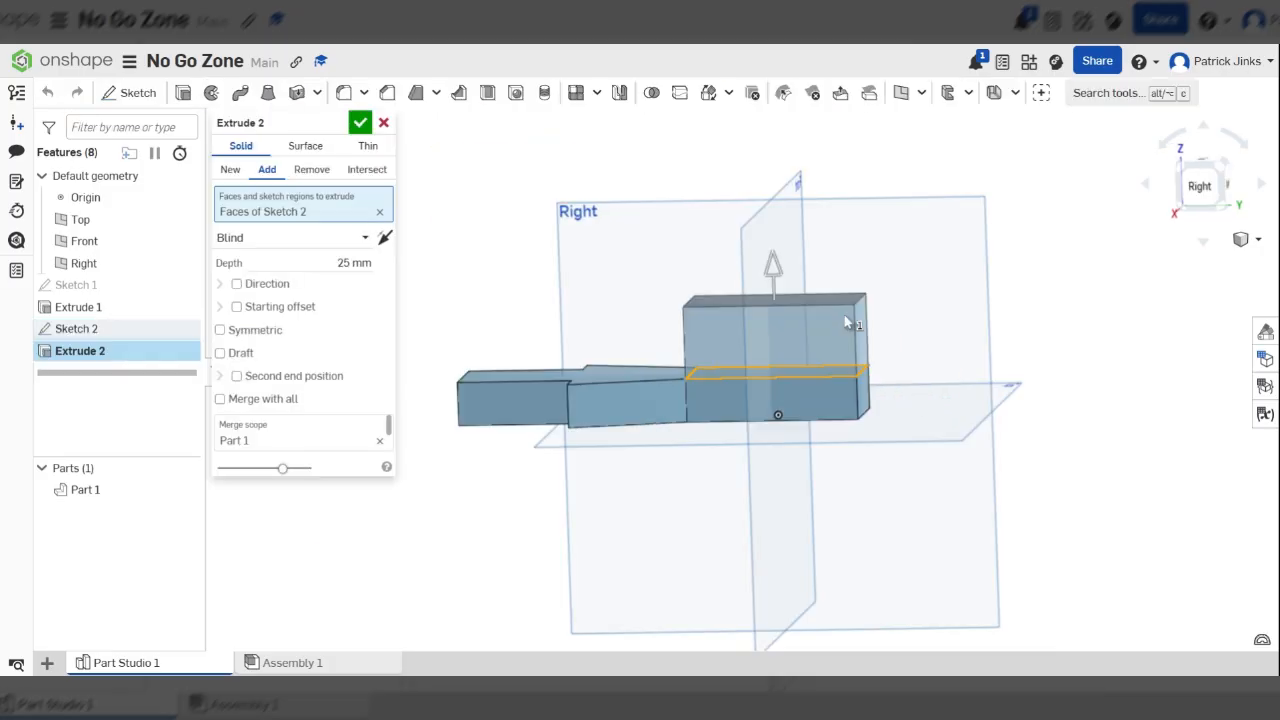
pyautogui.moveTo(845, 322); pyautogui.dragTo(822, 301, button='right')
pyautogui.moveTo(775, 266); pyautogui.dragTo(787, 190)
pyautogui.moveTo(652, 345); pyautogui.dragTo(676, 363, button='right')
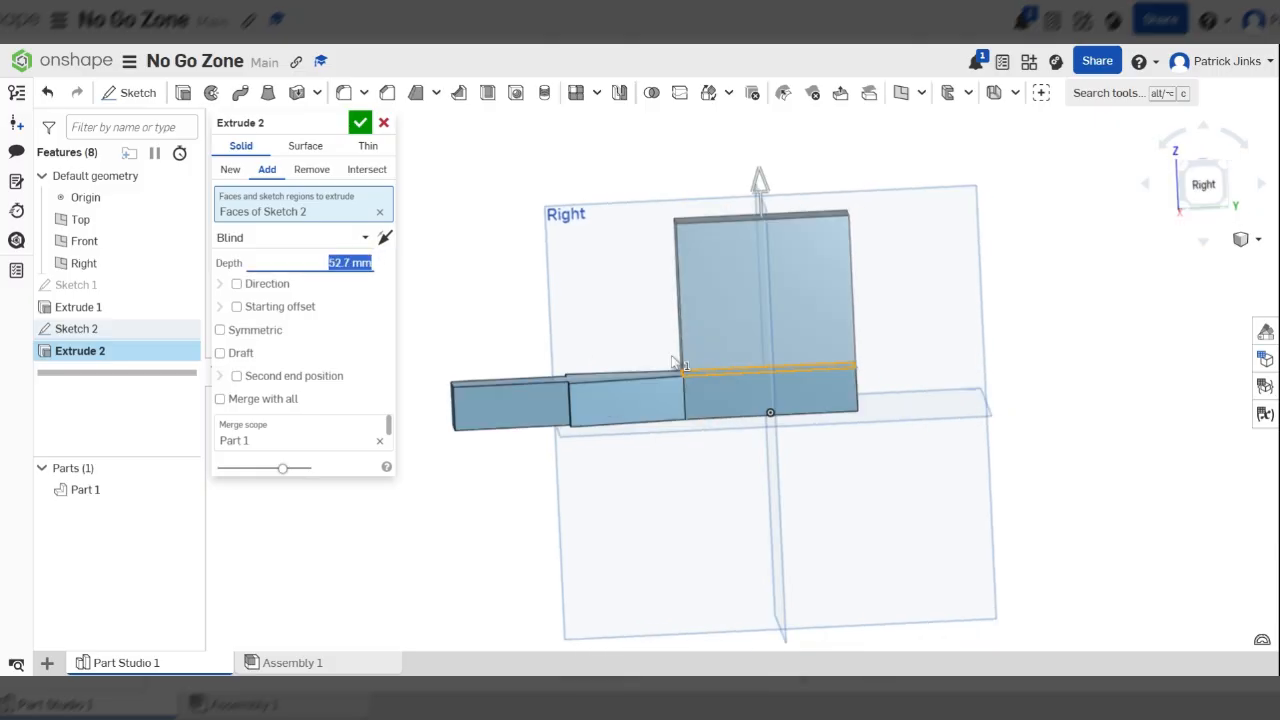
# Set the added block's extrusion depth to 43.5-15 mm and accept the feature
pyautogui.click(1203, 185)
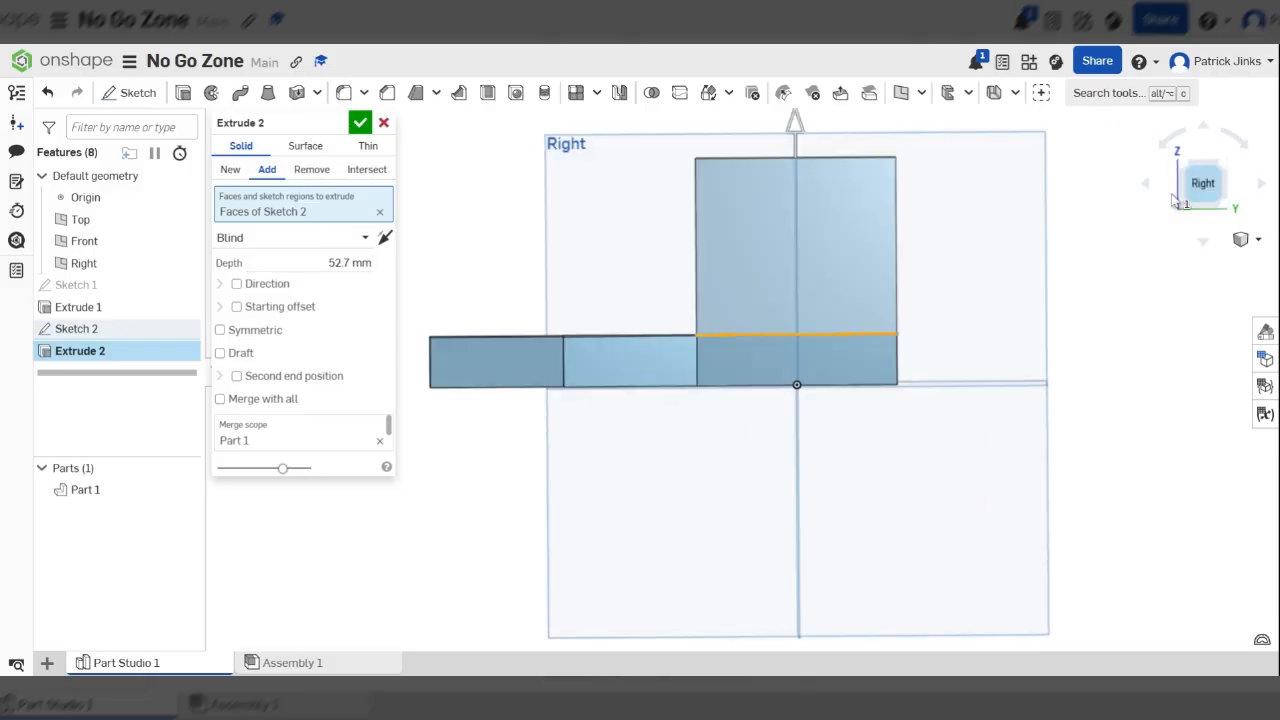
pyautogui.scroll(3, 942, 206)
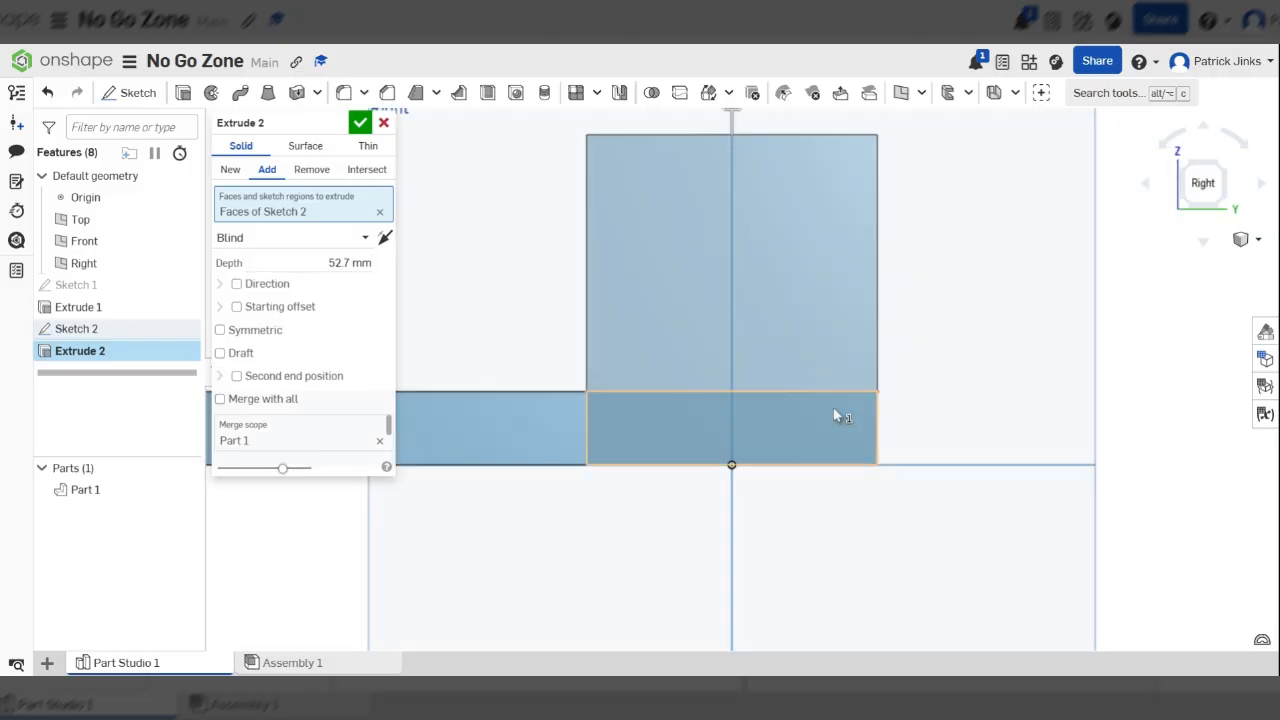
pyautogui.moveTo(835, 416); pyautogui.dragTo(524, 389, button='right')
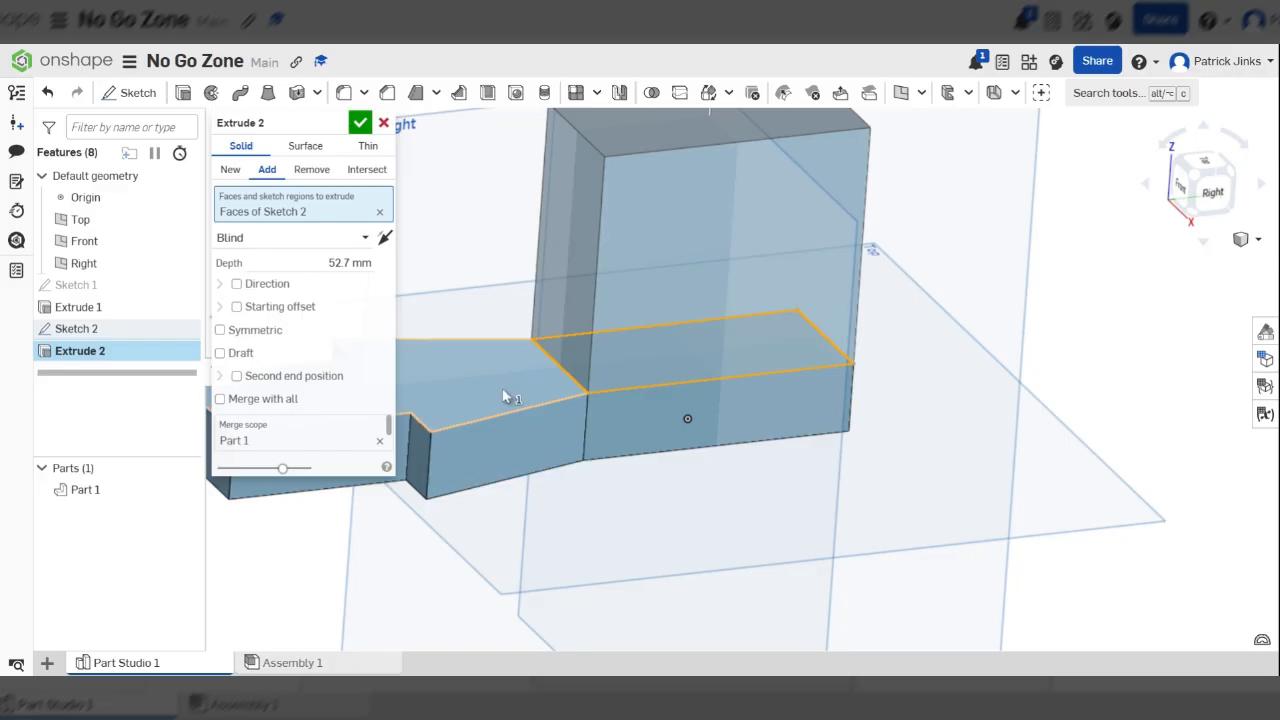
pyautogui.scroll(-2, 502, 400)
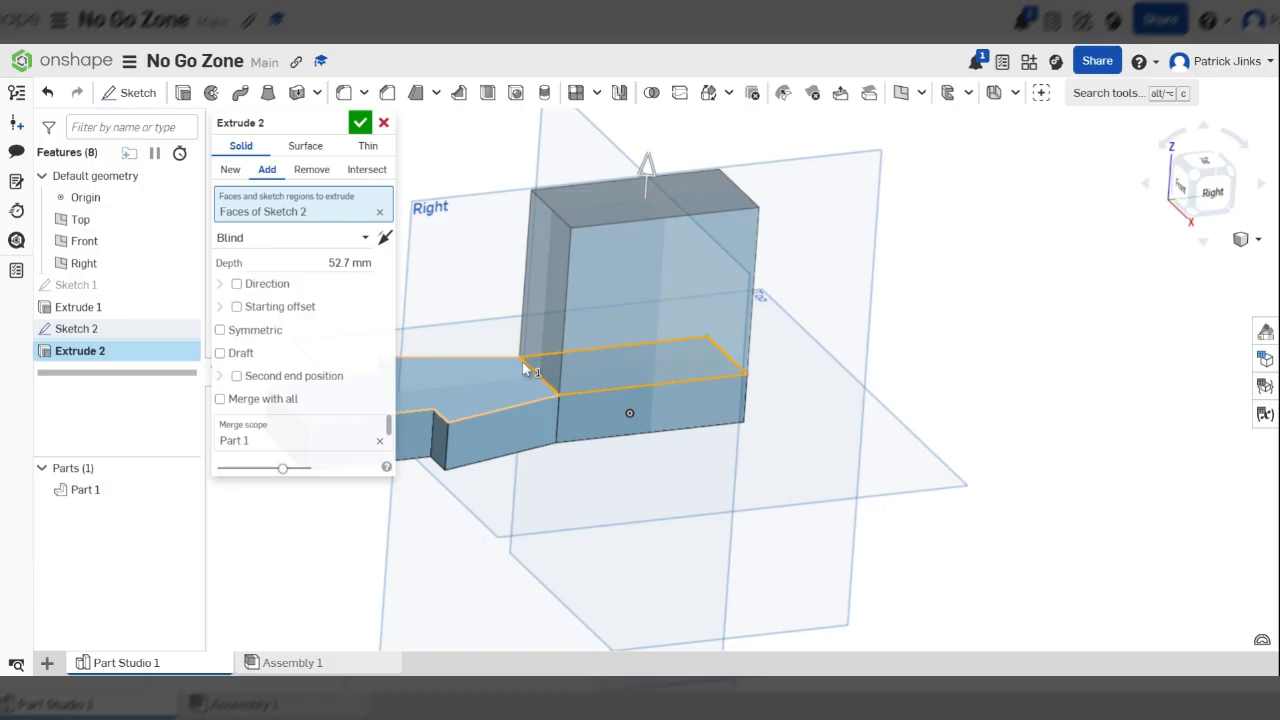
pyautogui.click(350, 262)
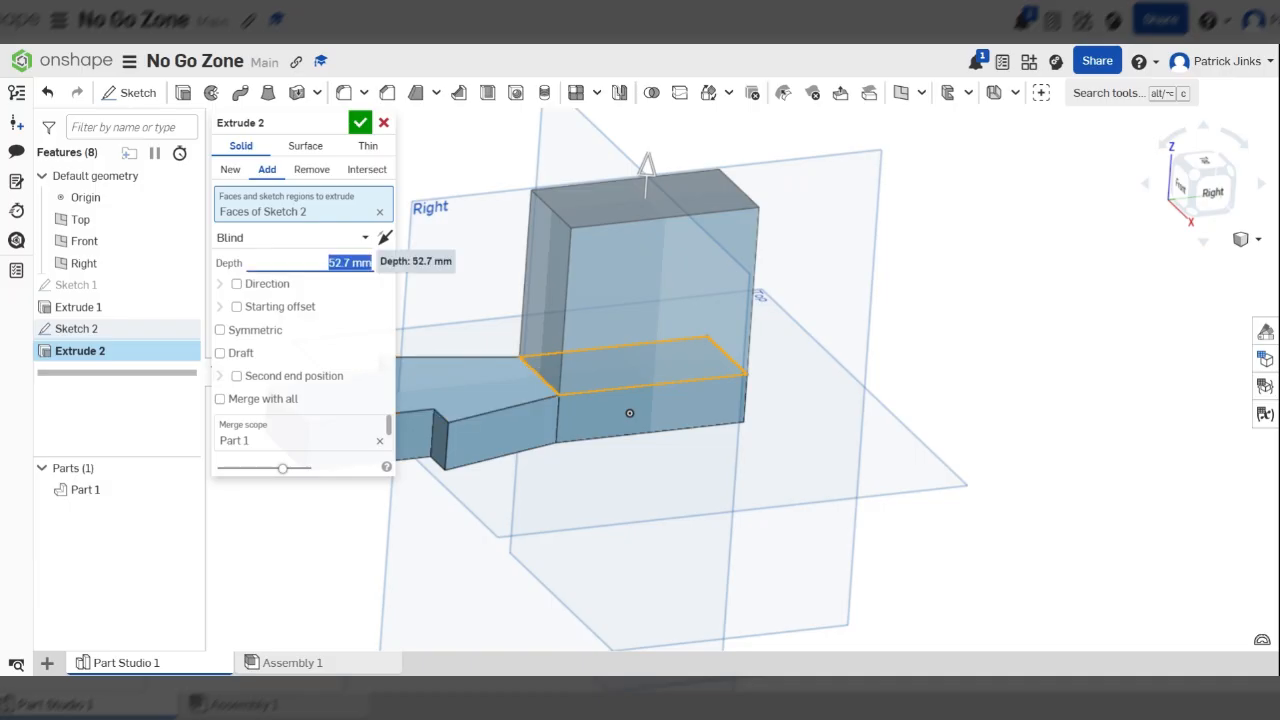
pyautogui.write('43.5-15')
pyautogui.press('Return')
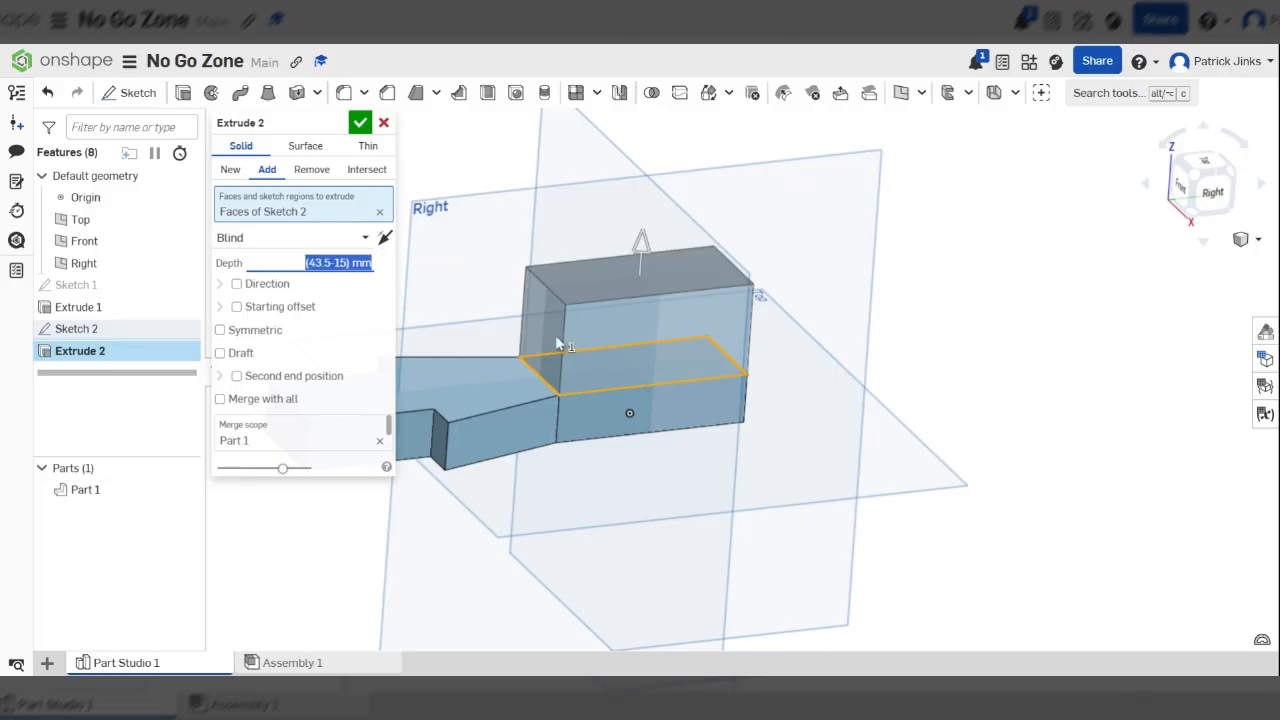
pyautogui.moveTo(601, 297); pyautogui.dragTo(357, 177, button='right')
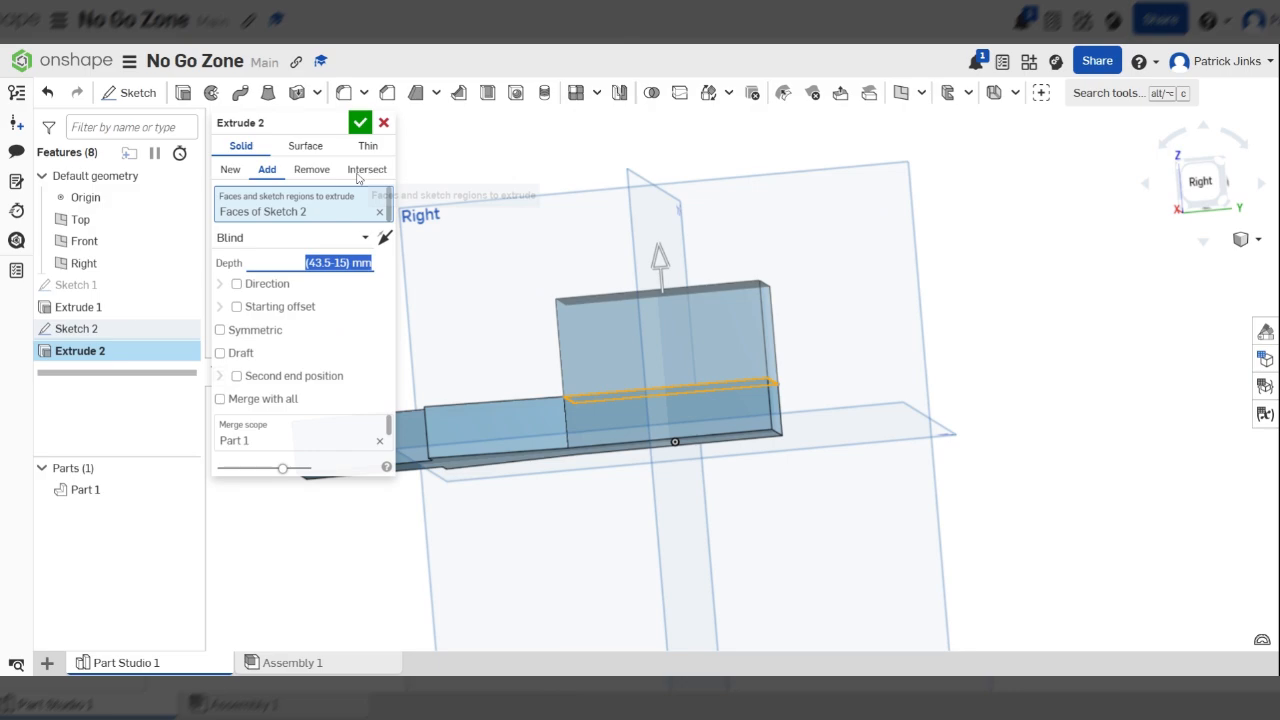
pyautogui.click(361, 123)
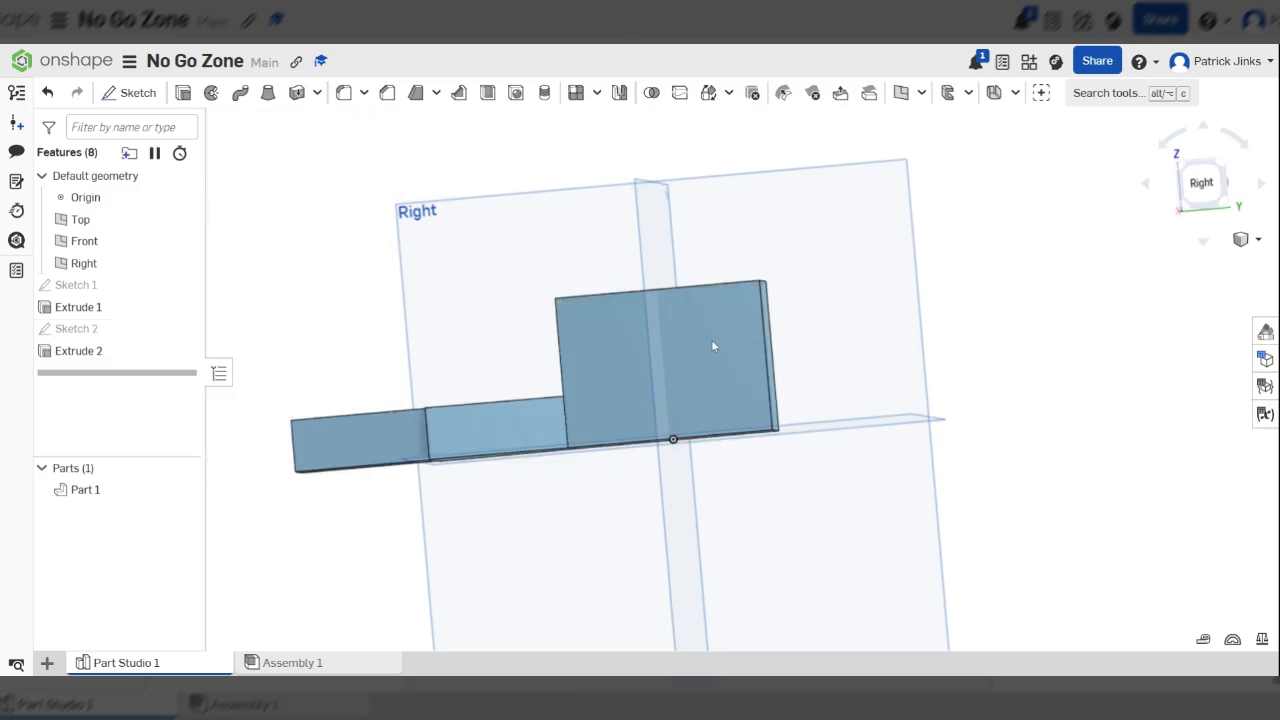
# Measure the height of the tall block's rear vertical edge from the right side view
pyautogui.moveTo(711, 340); pyautogui.dragTo(750, 292, button='right')
pyautogui.press('n')
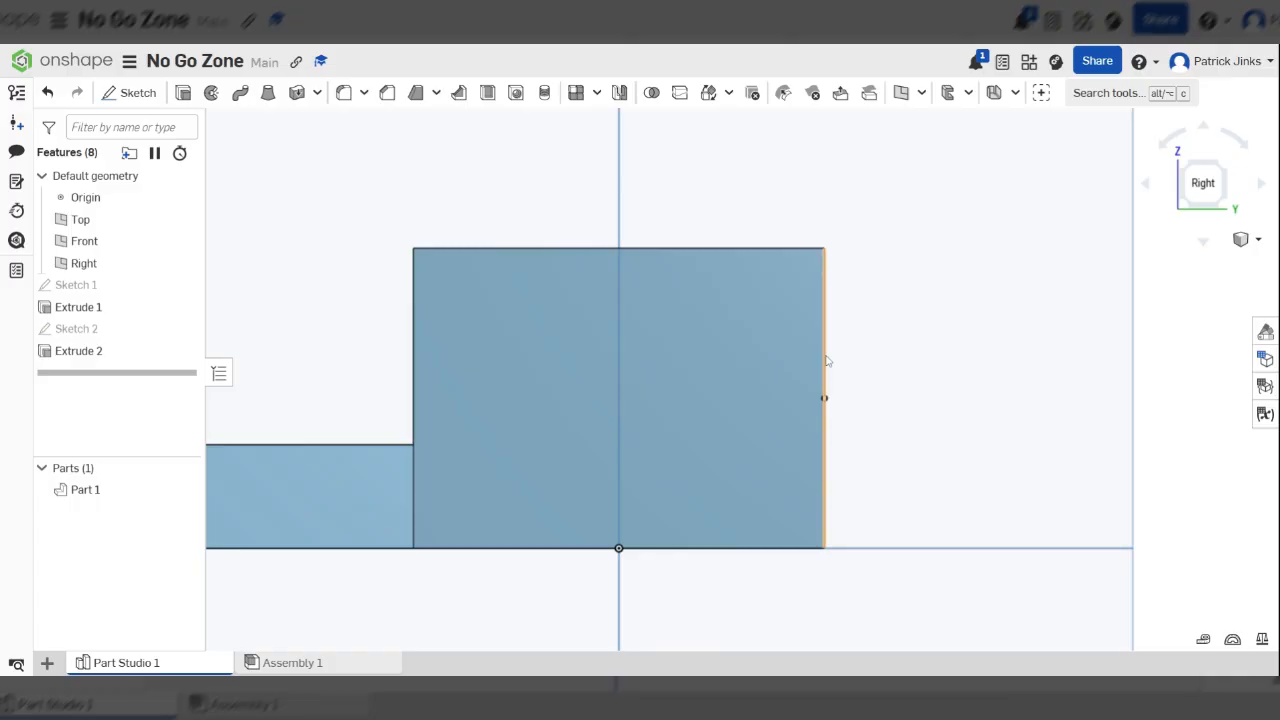
pyautogui.click(826, 361)
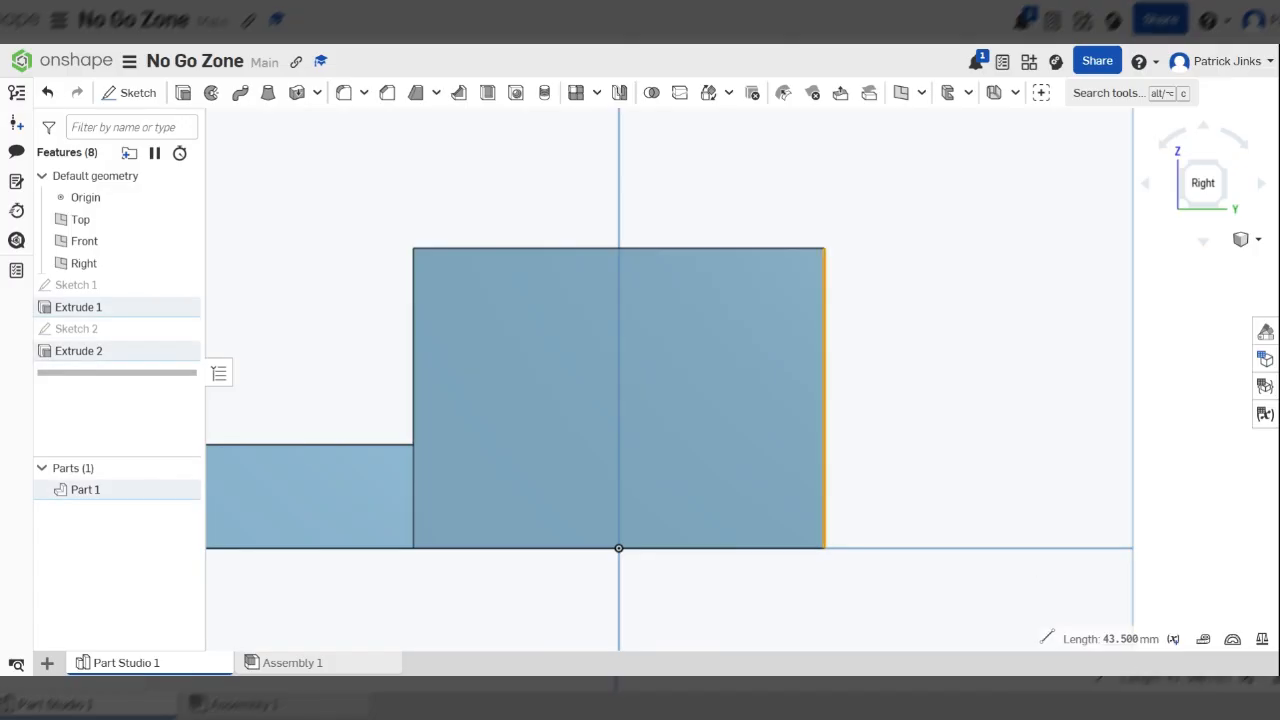
pyautogui.scroll(-1, 1012, 380)
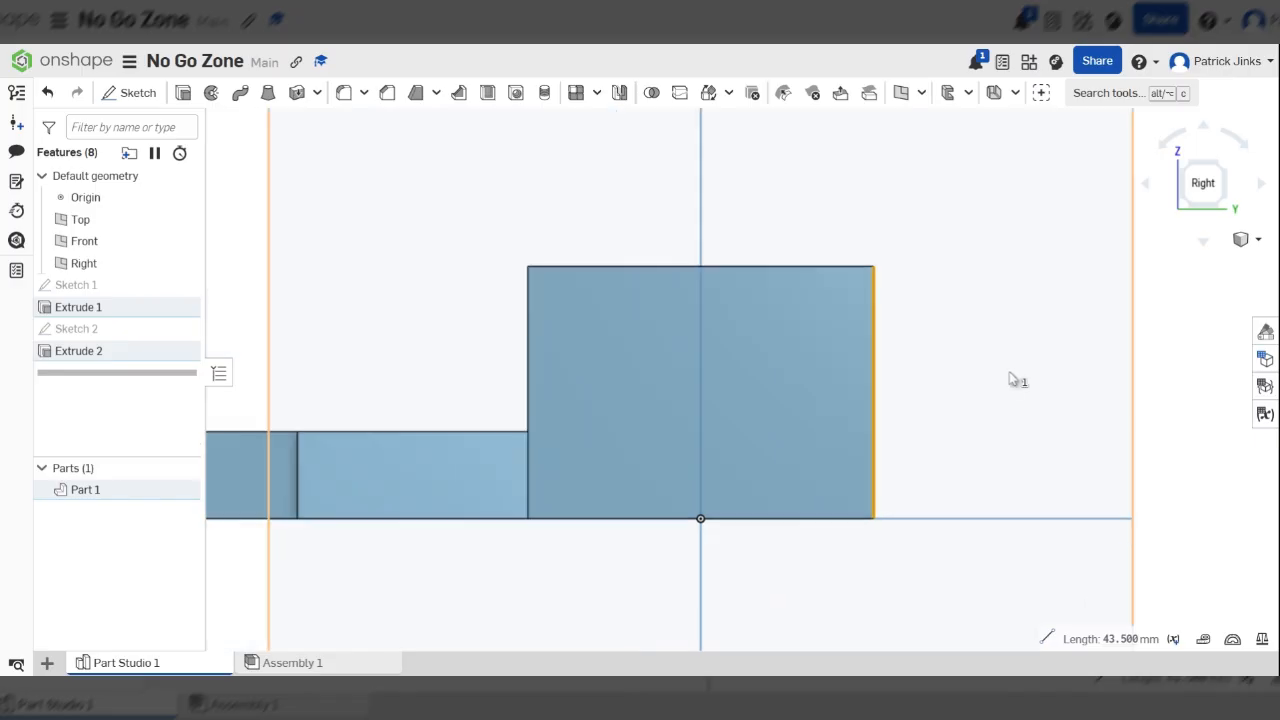
# Examine the stepped body from the back, right and front, ending on the tall block's upper edges
pyautogui.moveTo(1010, 378); pyautogui.dragTo(931, 387, button='right')
pyautogui.scroll(-3, 931, 387)
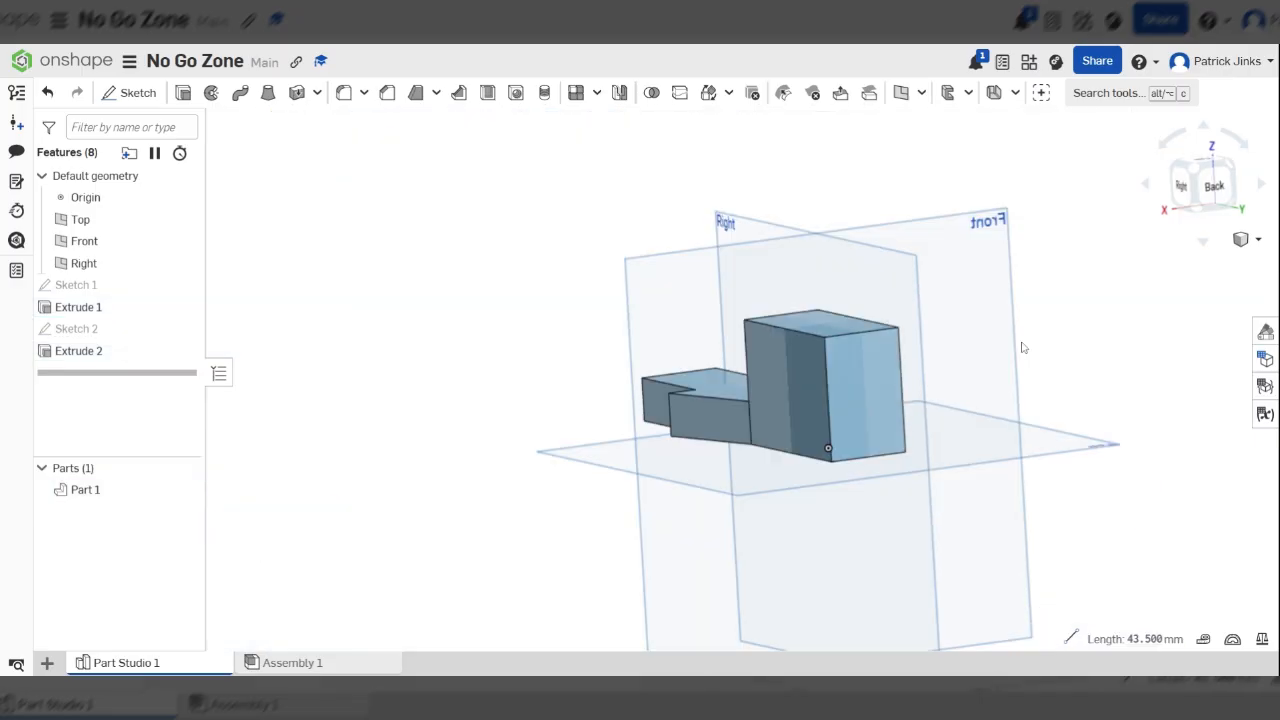
pyautogui.moveTo(1022, 347); pyautogui.dragTo(767, 370, button='right')
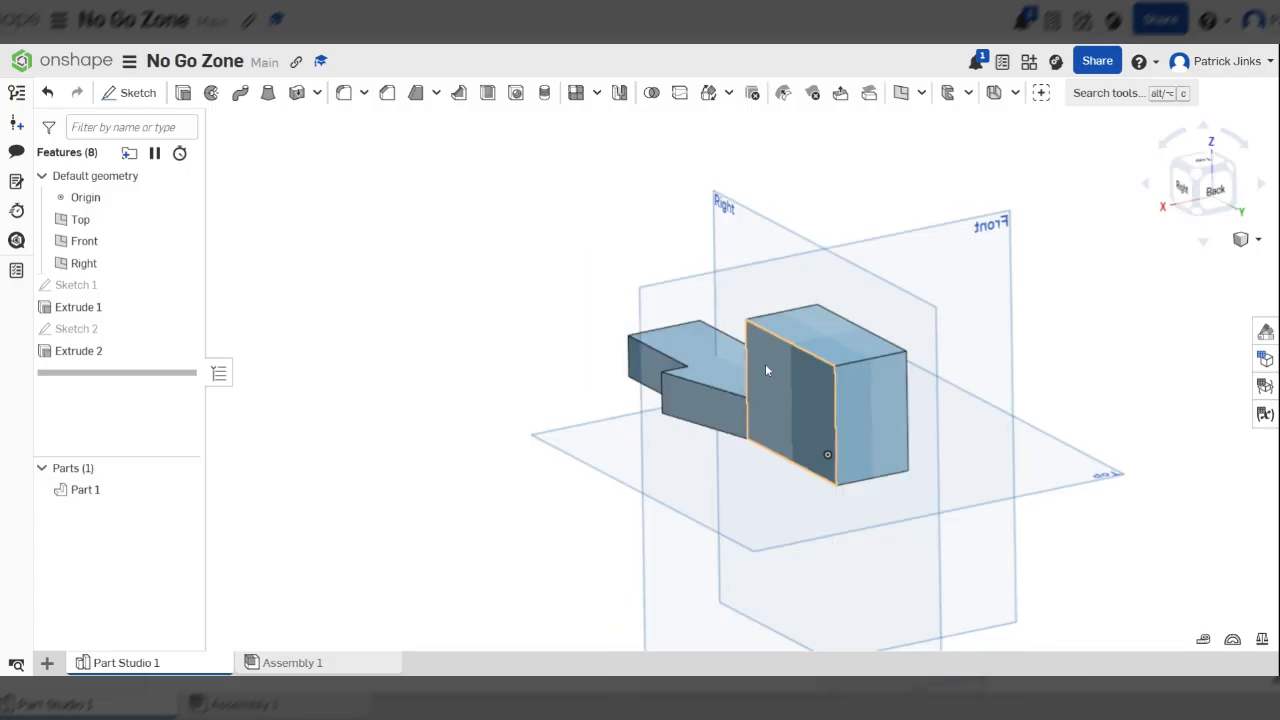
pyautogui.scroll(3, 765, 363)
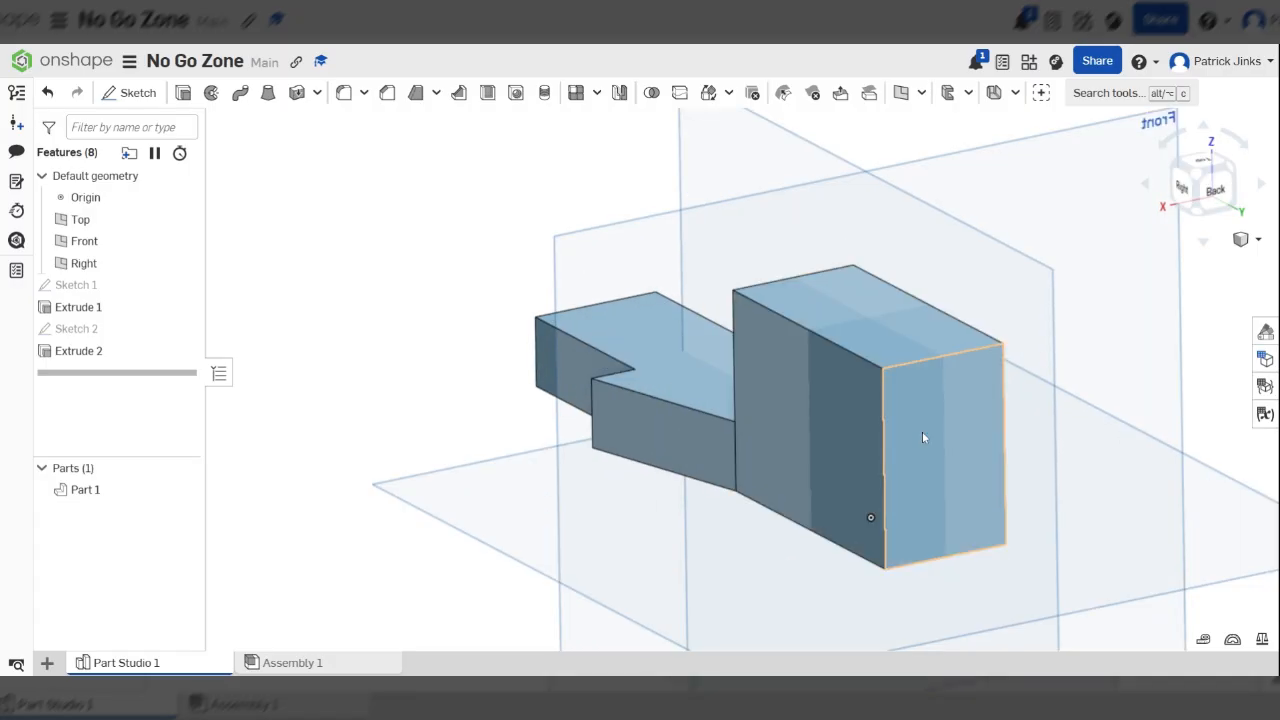
pyautogui.moveTo(1173, 210); pyautogui.dragTo(1183, 204, button='right')
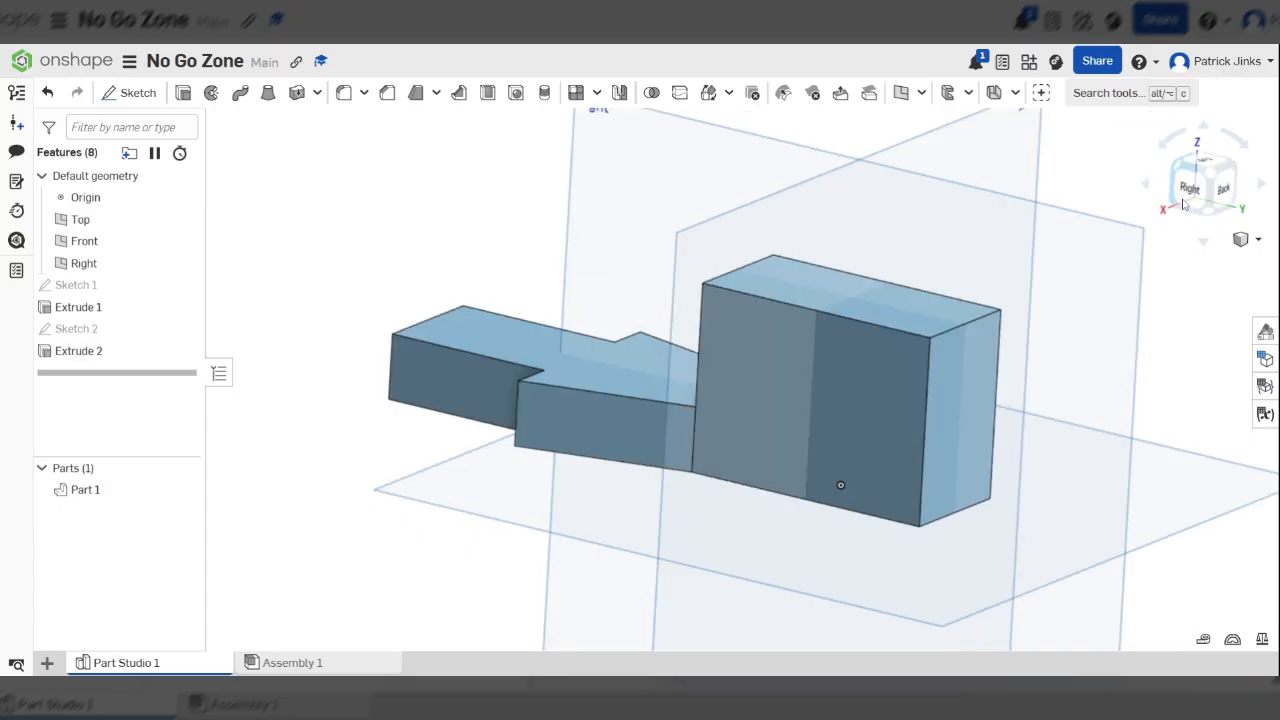
pyautogui.hotkey('shift', '1')
pyautogui.moveTo(743, 224); pyautogui.dragTo(726, 324, button='right')
pyautogui.scroll(5, 726, 324)
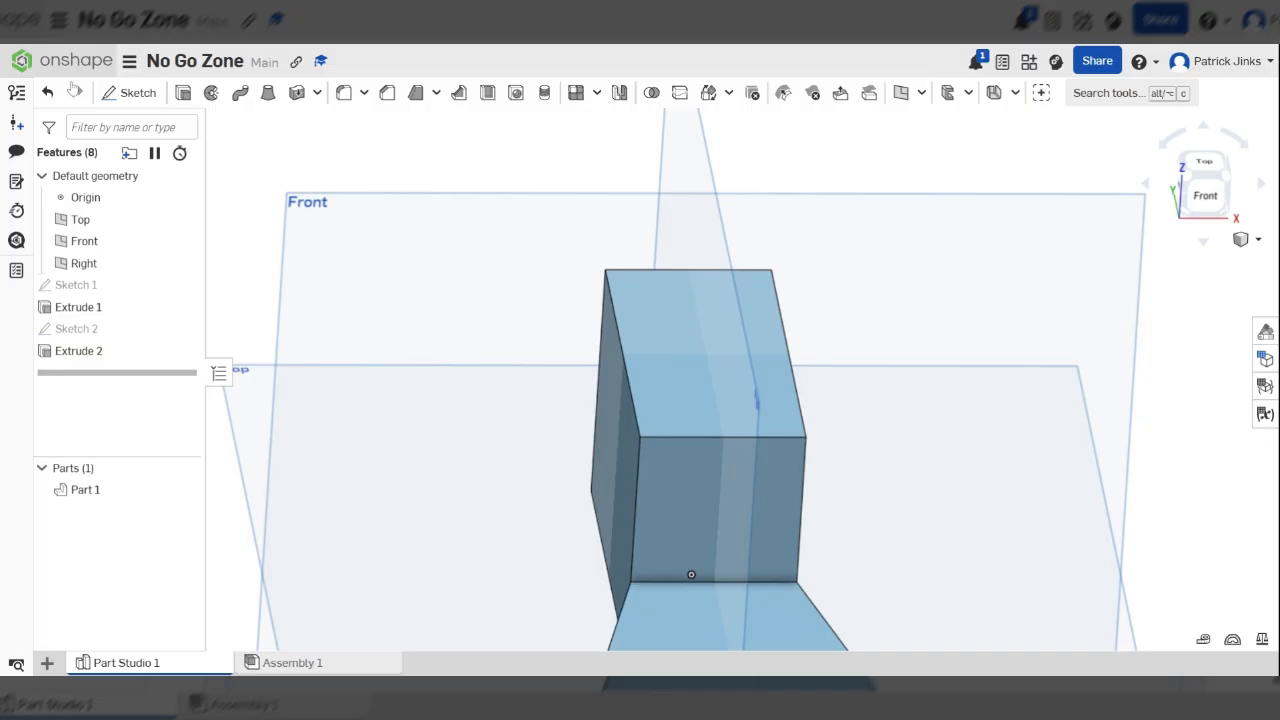
# Fillet the tall block's two long upper edges, pulling the radius out to about 8 mm
pyautogui.click(347, 94)
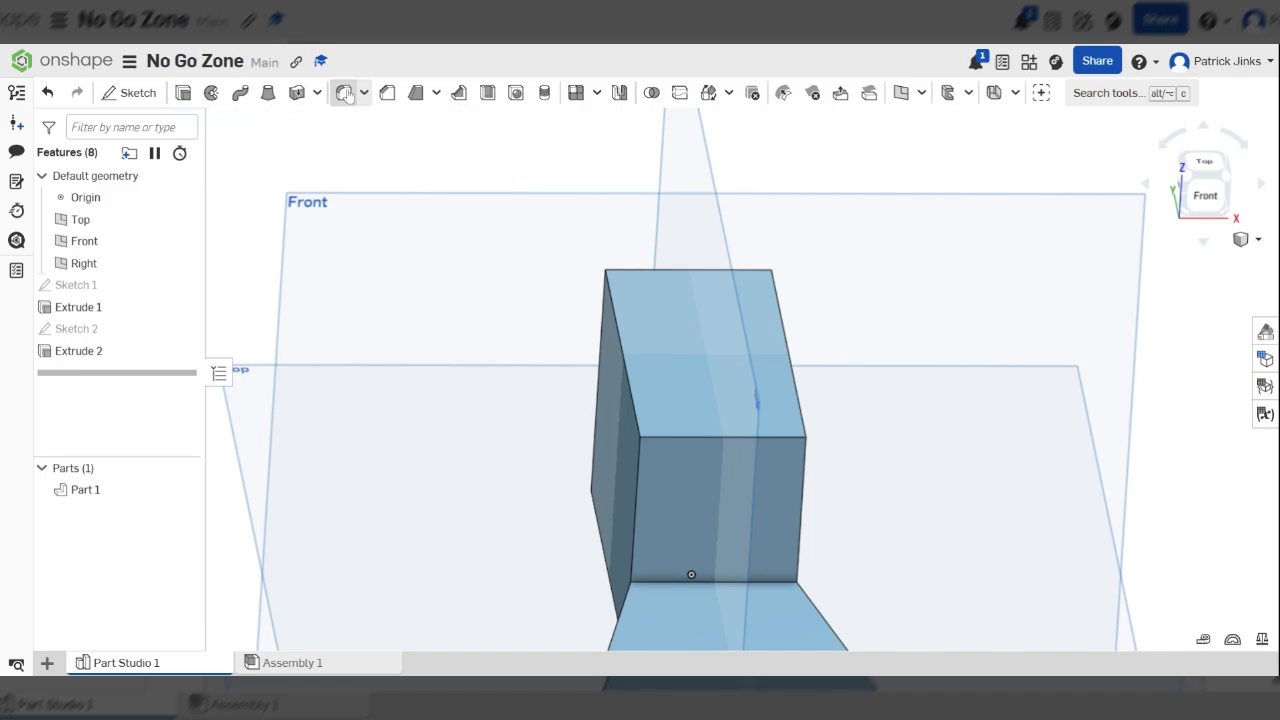
pyautogui.click(621, 354)
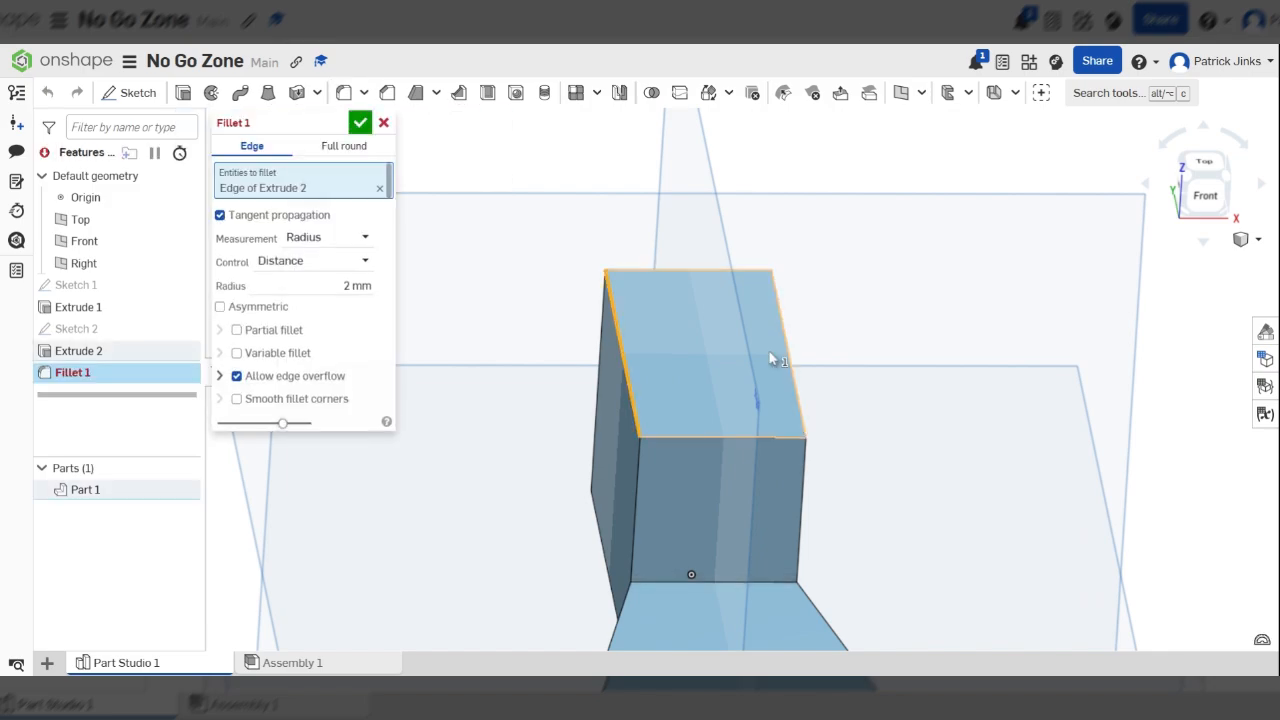
pyautogui.click(794, 357)
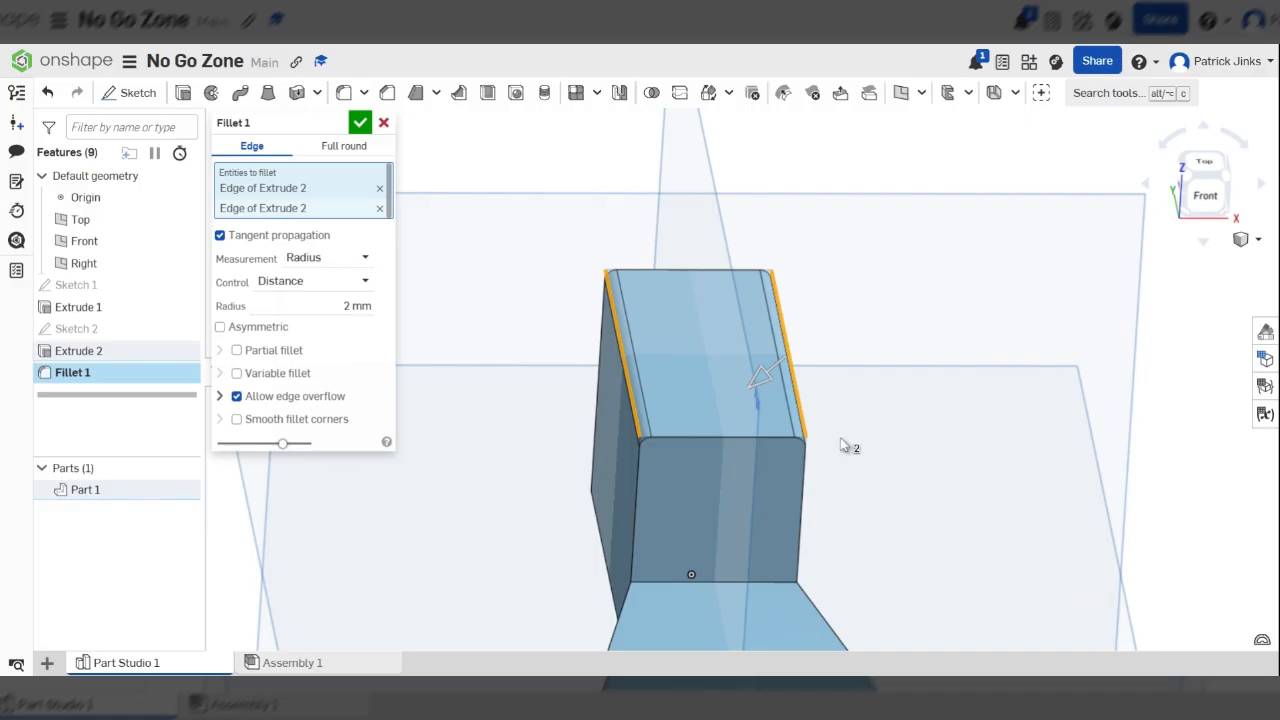
pyautogui.hotkey('shift', '1')
pyautogui.scroll(-4, 835, 408)
pyautogui.moveTo(890, 345); pyautogui.dragTo(1093, 214, button='right')
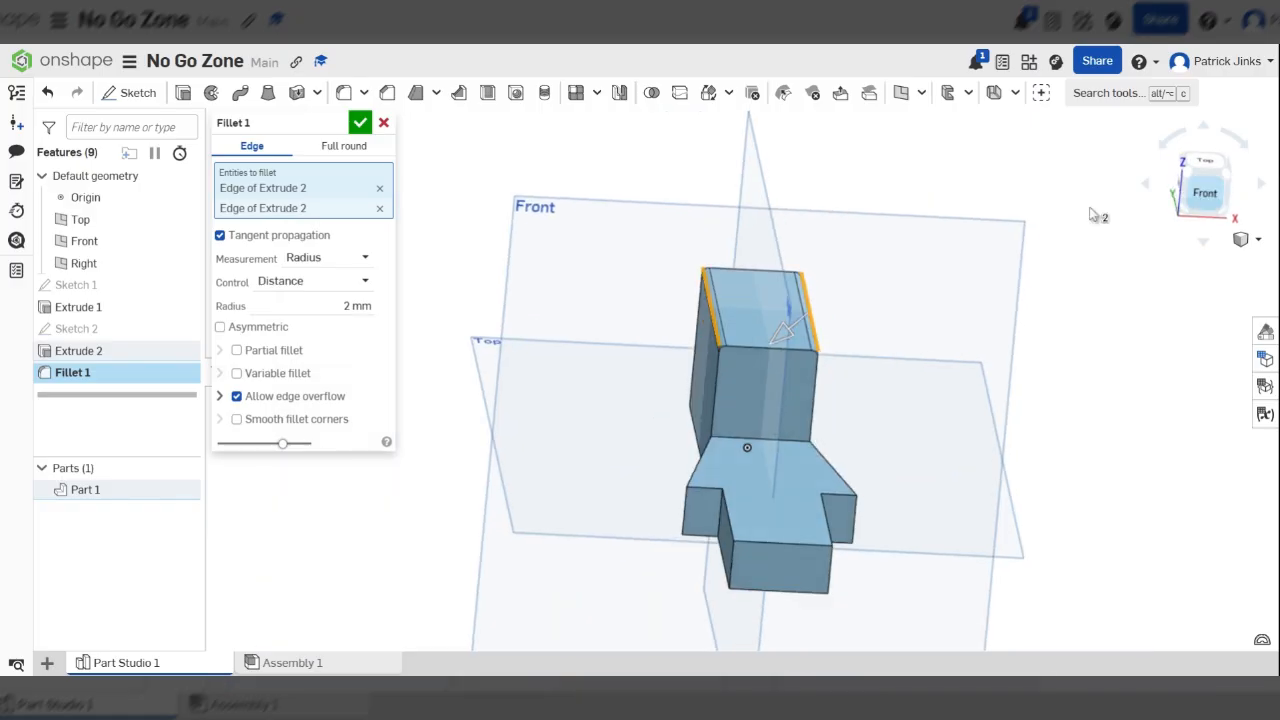
pyautogui.scroll(5, 763, 221)
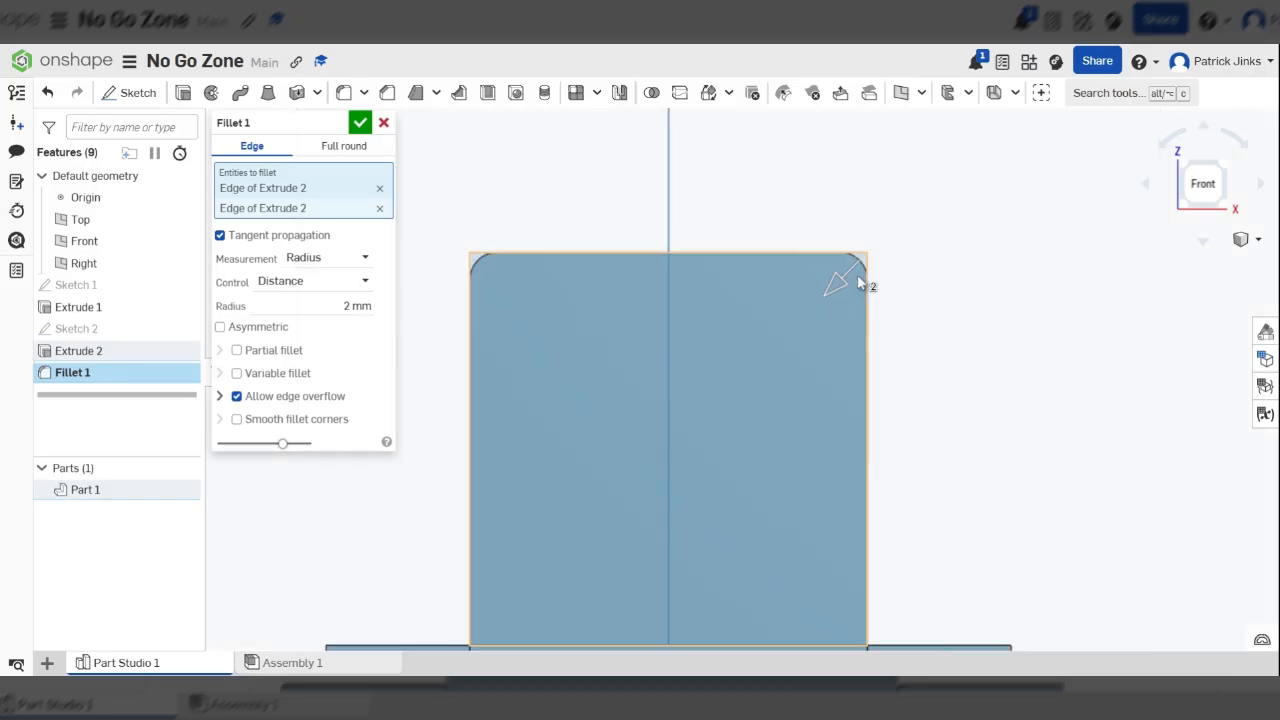
pyautogui.moveTo(838, 297); pyautogui.dragTo(830, 333)
pyautogui.scroll(-4, 900, 268)
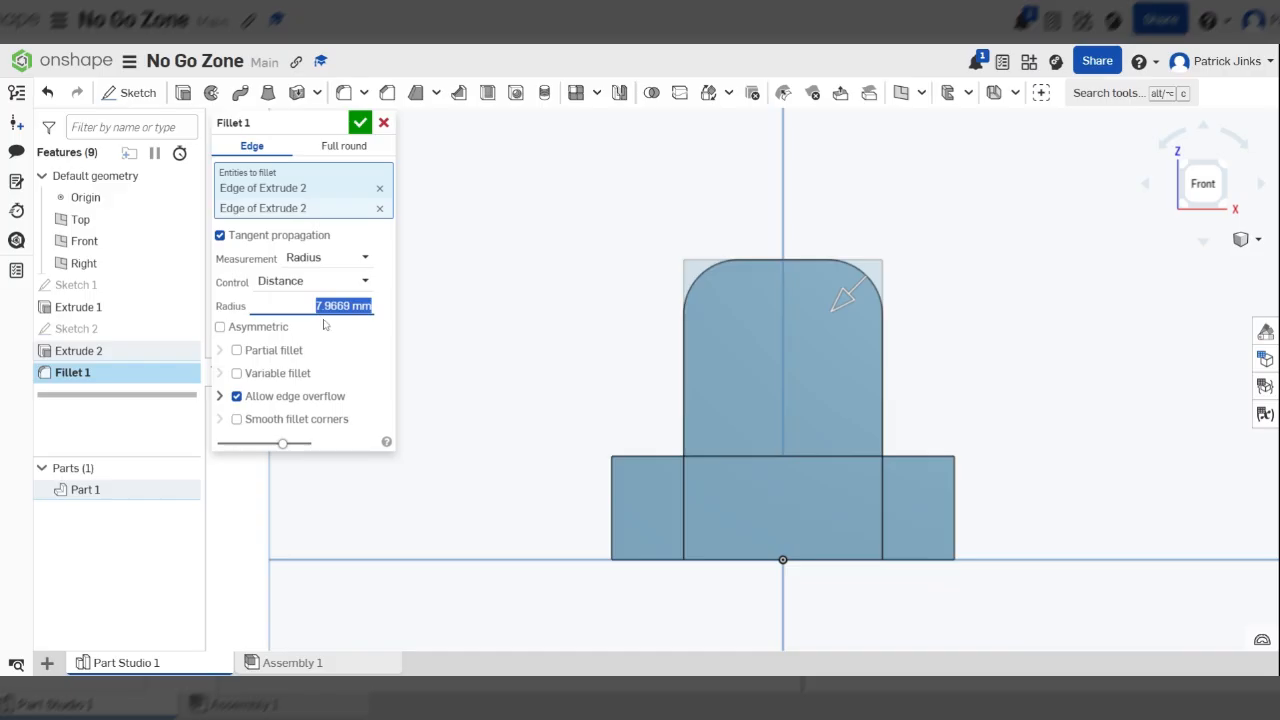
# Set the fillet radius to 29/2 mm to round the block's top fully, and accept the feature
pyautogui.write('25')
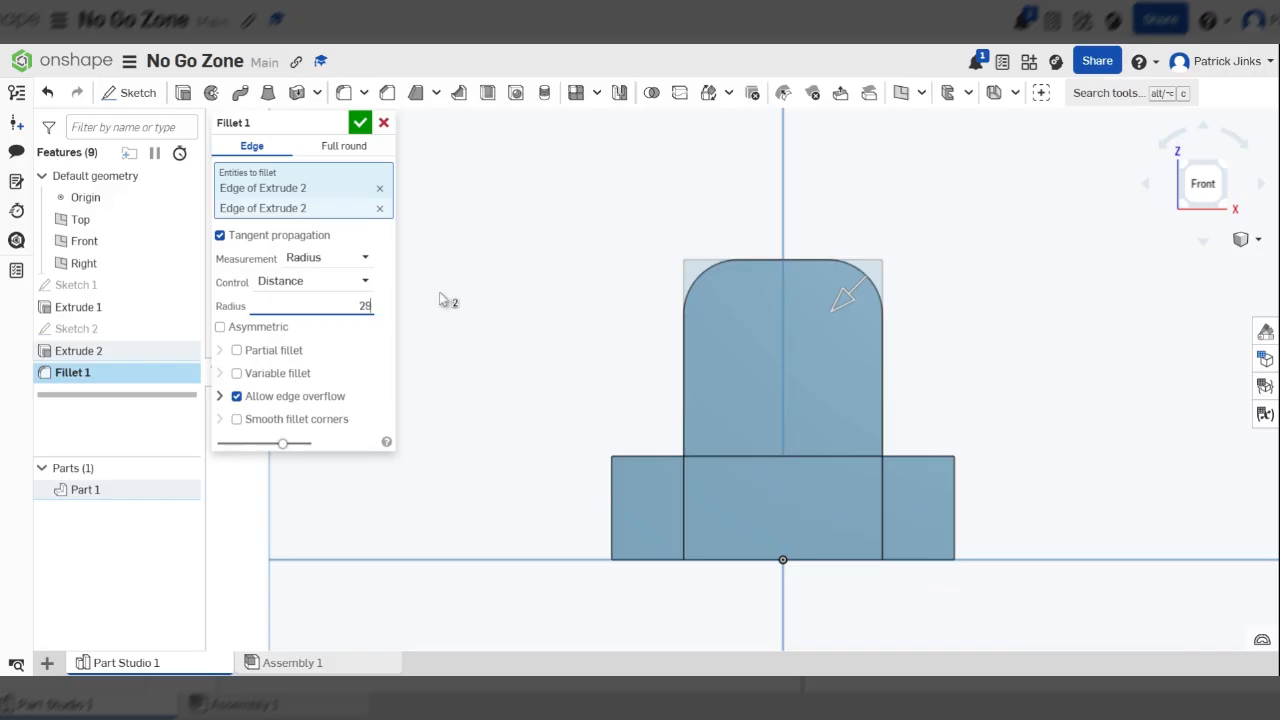
pyautogui.write('/2')
pyautogui.press('Return')
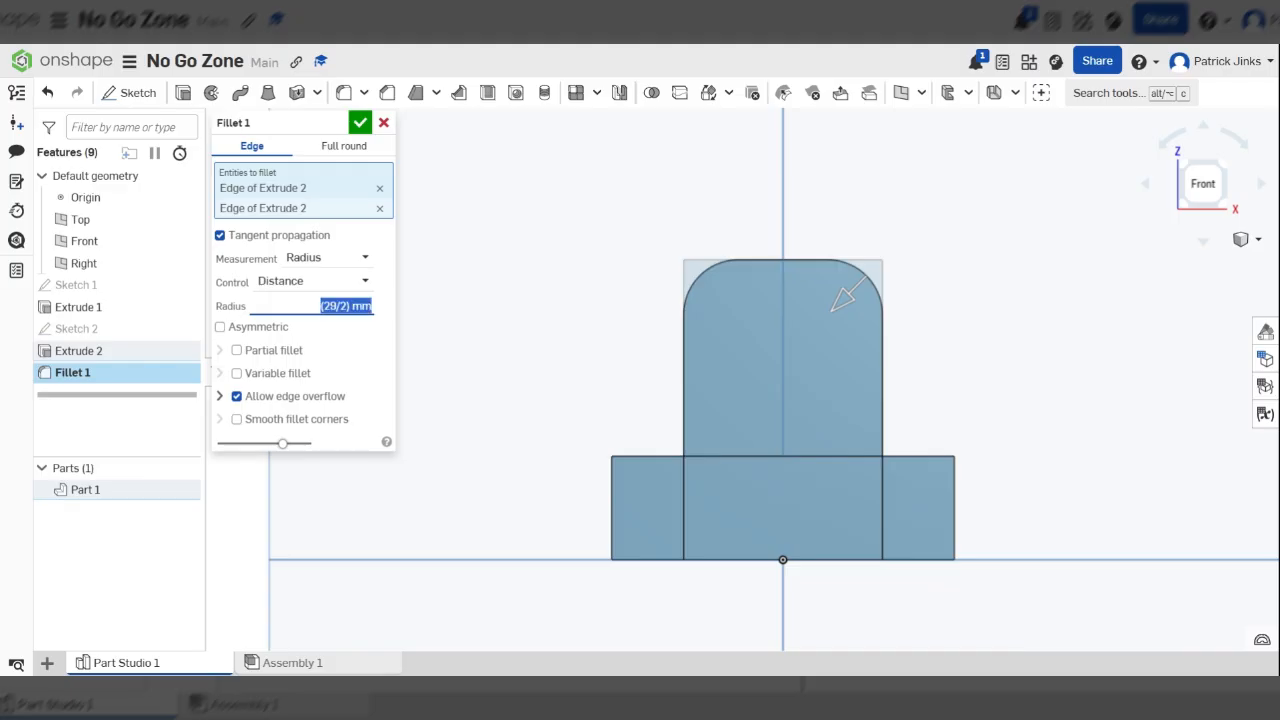
pyautogui.click(361, 123)
# Start a new sketch on the rear arched face of the tall block, viewed straight on
pyautogui.moveTo(1100, 491); pyautogui.dragTo(1184, 162, button='right')
pyautogui.scroll(3, 1040, 408)
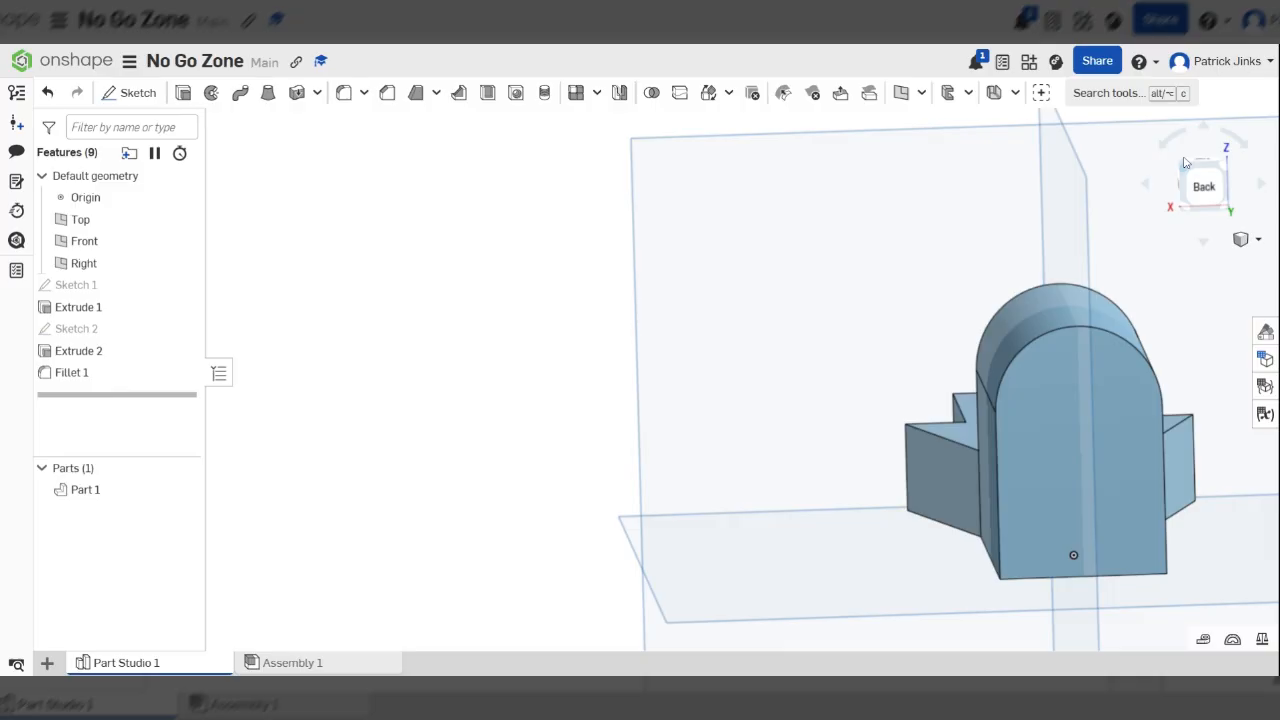
pyautogui.click(1096, 414)
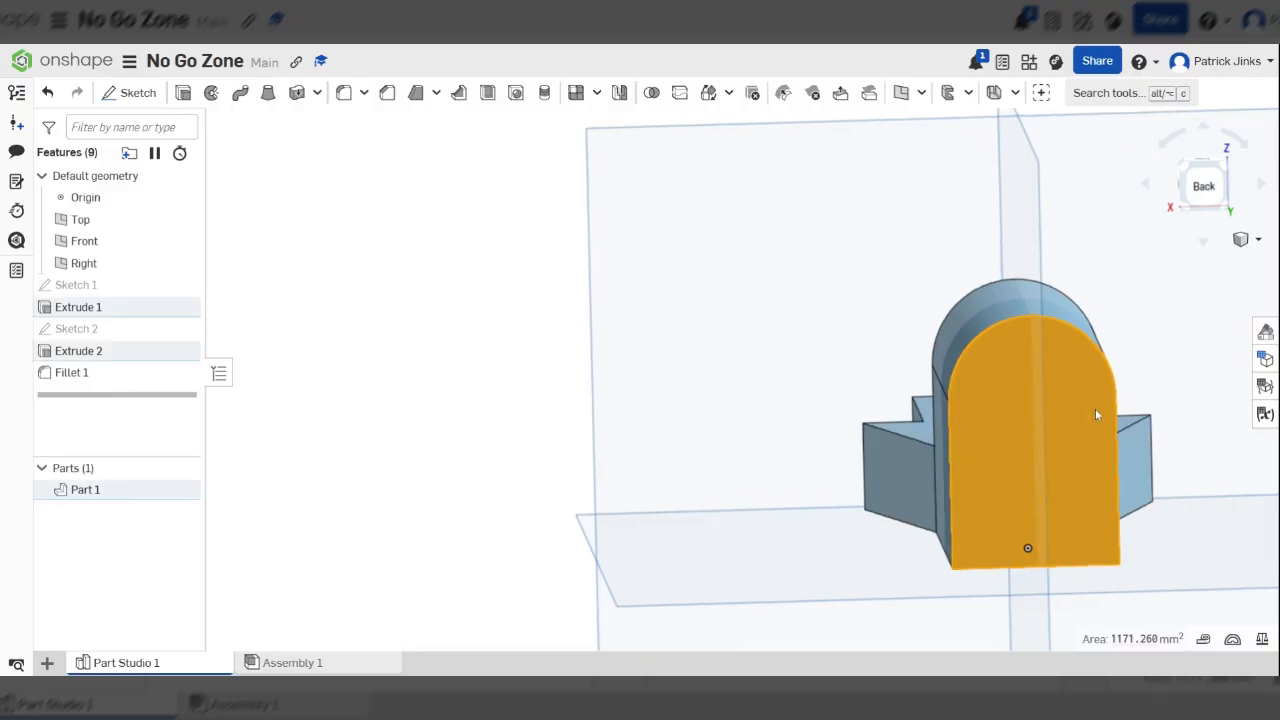
pyautogui.press('n')
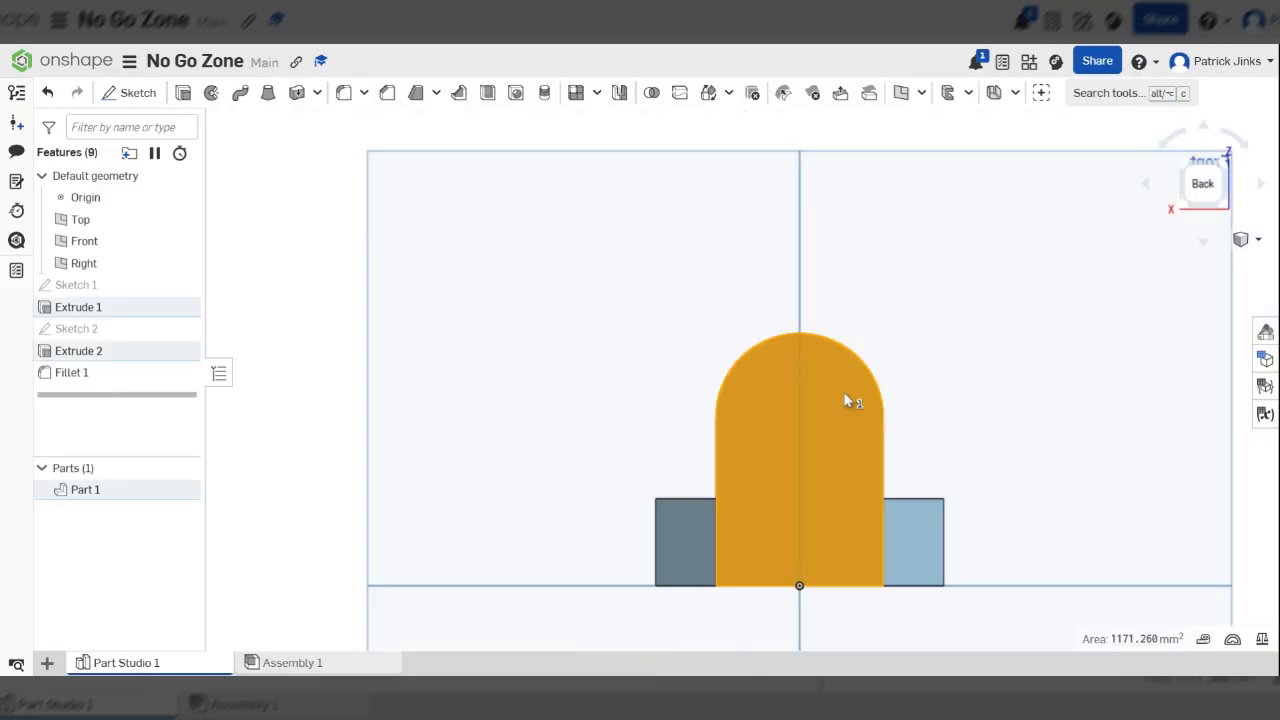
pyautogui.scroll(1, 845, 401)
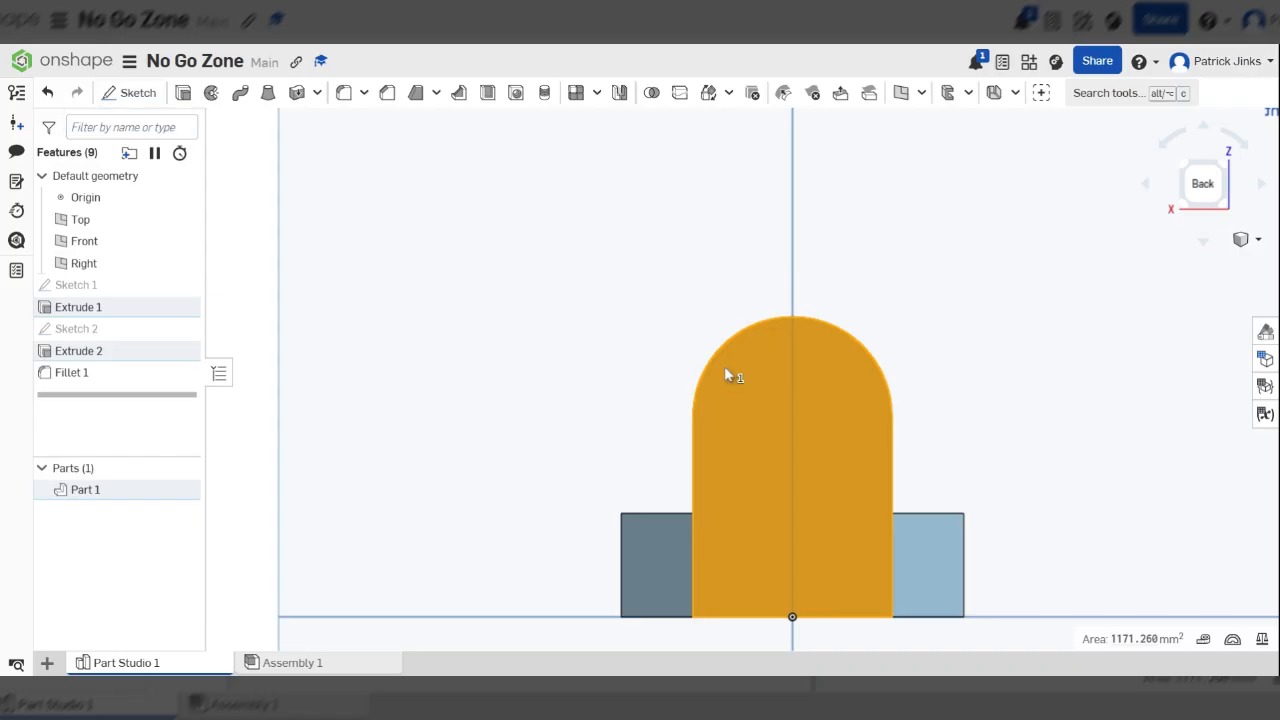
pyautogui.scroll(-1, 819, 409)
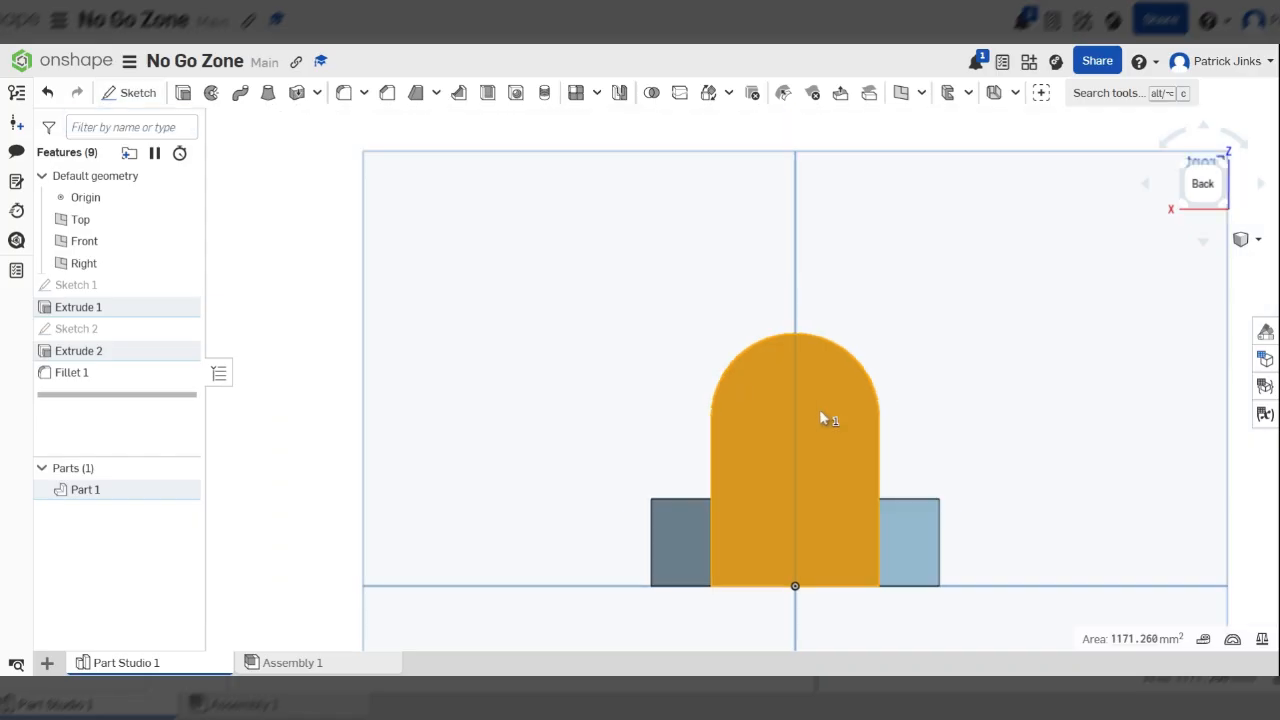
pyautogui.click(139, 95)
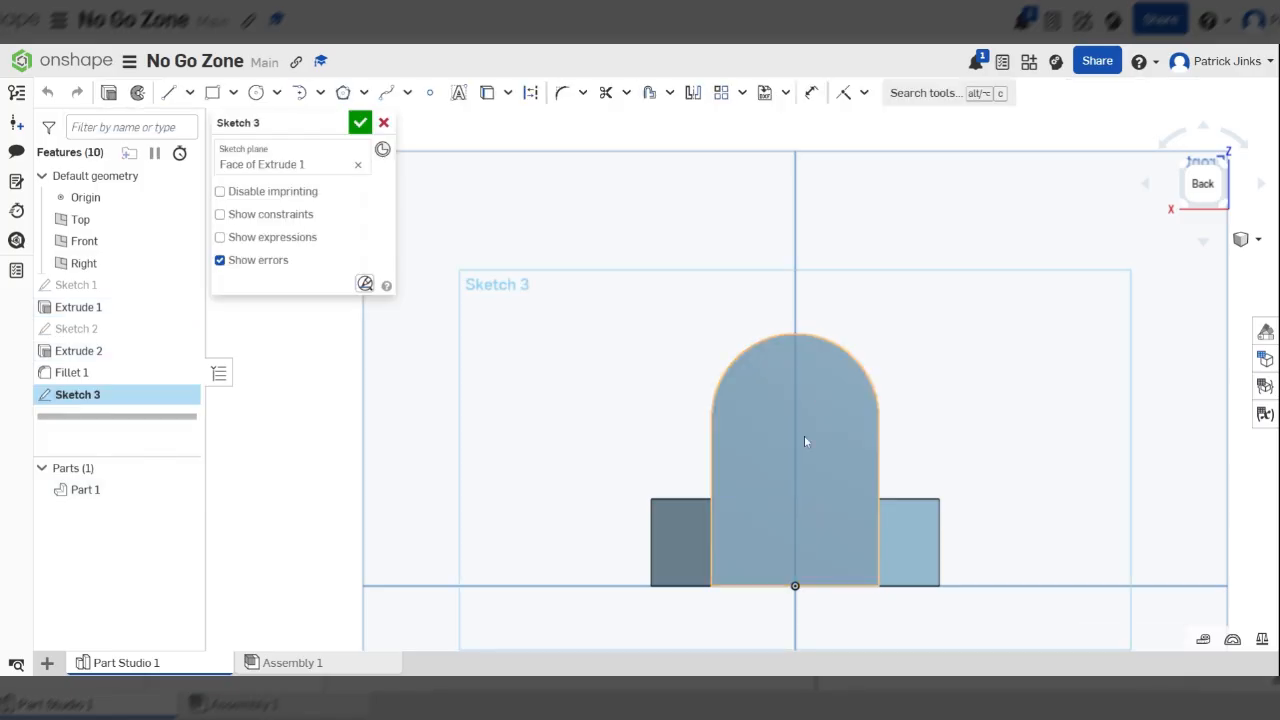
pyautogui.click(255, 93)
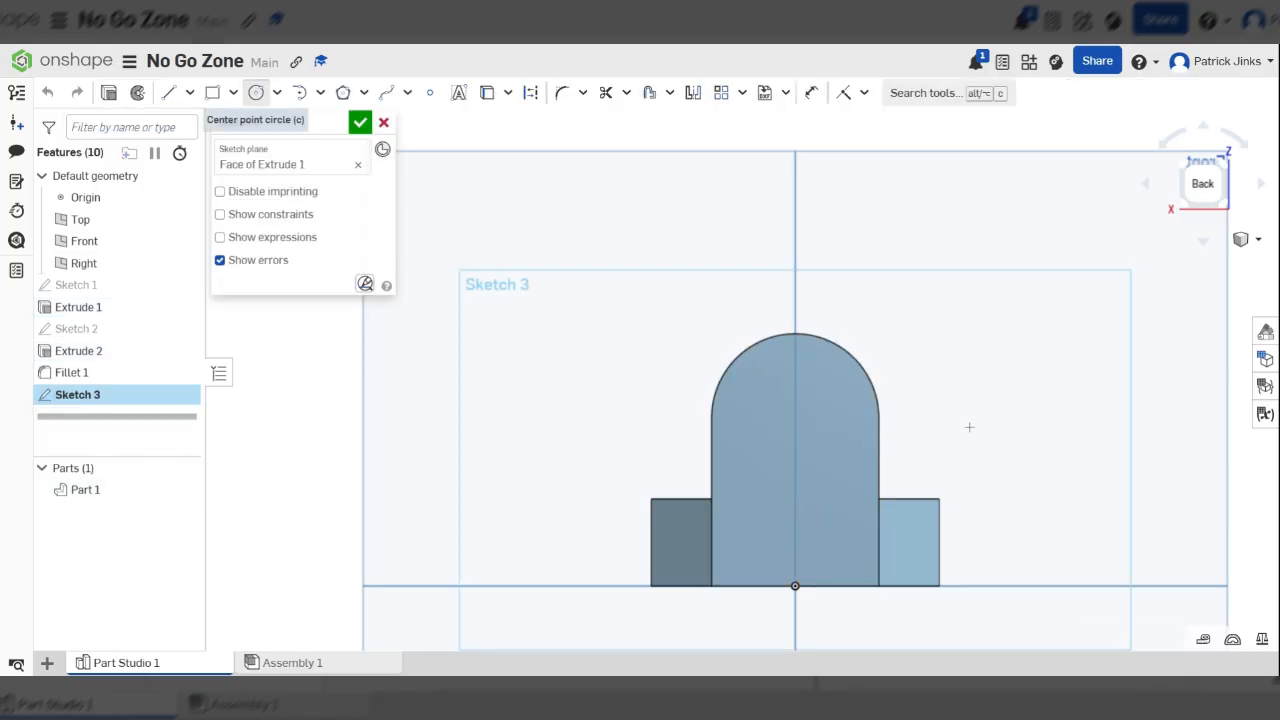
pyautogui.scroll(3, 880, 450)
pyautogui.scroll(-2, 860, 400)
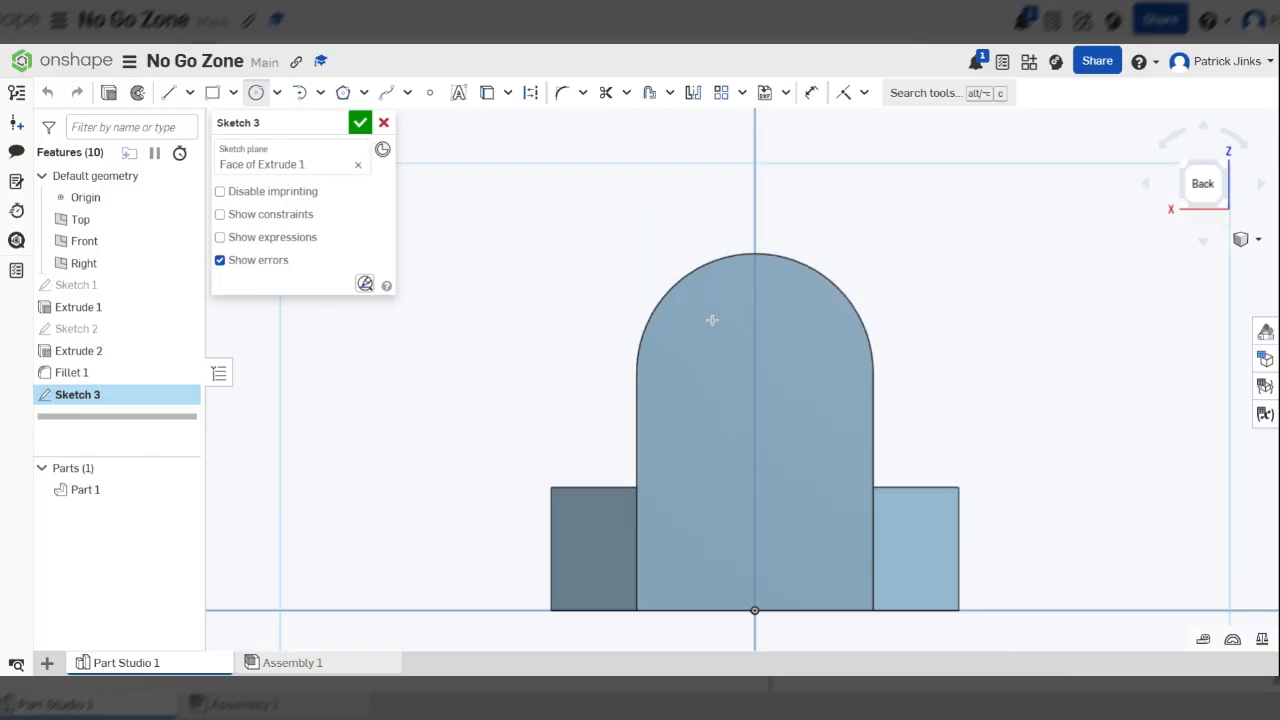
pyautogui.scroll(2, 712, 320)
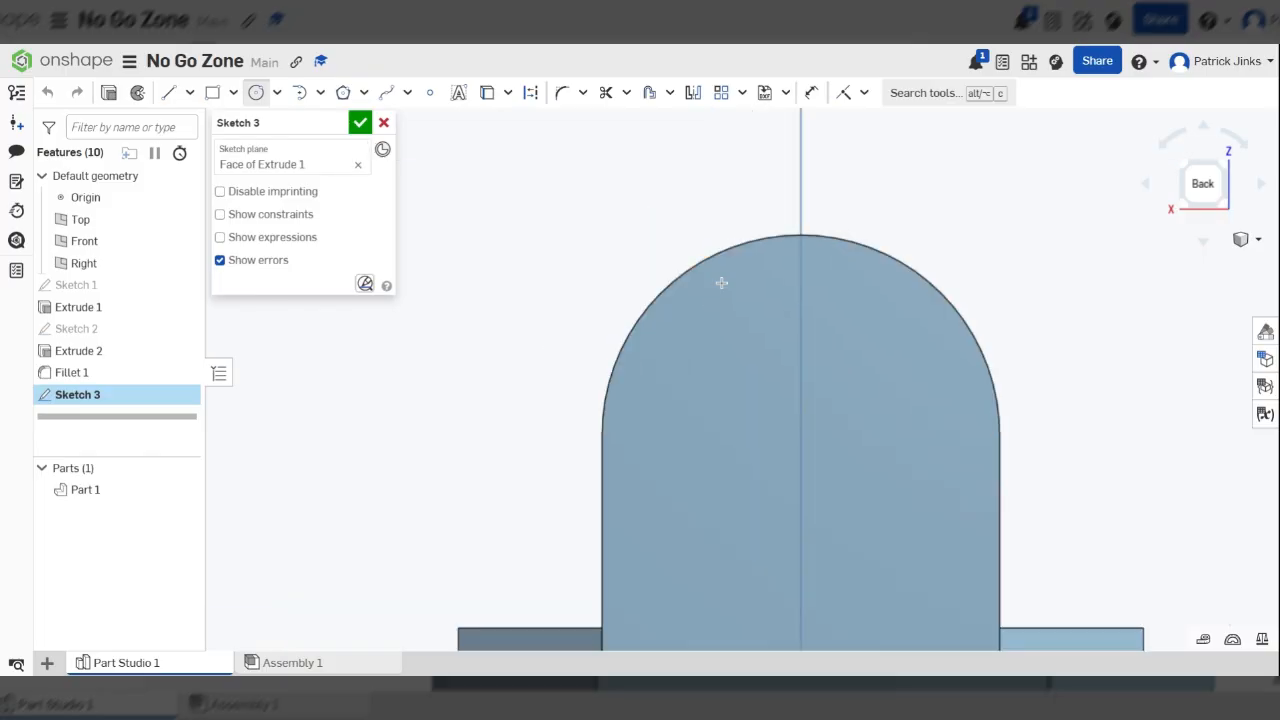
pyautogui.click(895, 351)
pyautogui.press('Escape')
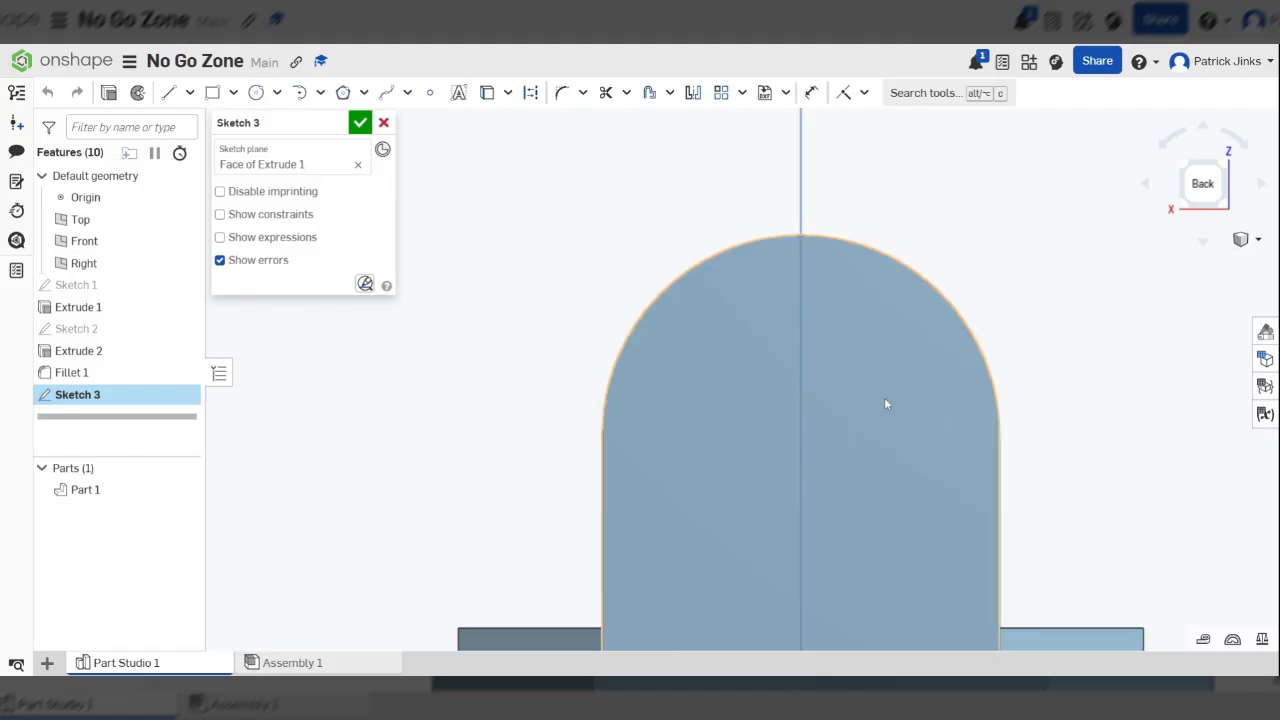
# Sketch a circle about 19.6 mm in diameter on the rear face, centred on the arch's centre point
pyautogui.press('c')
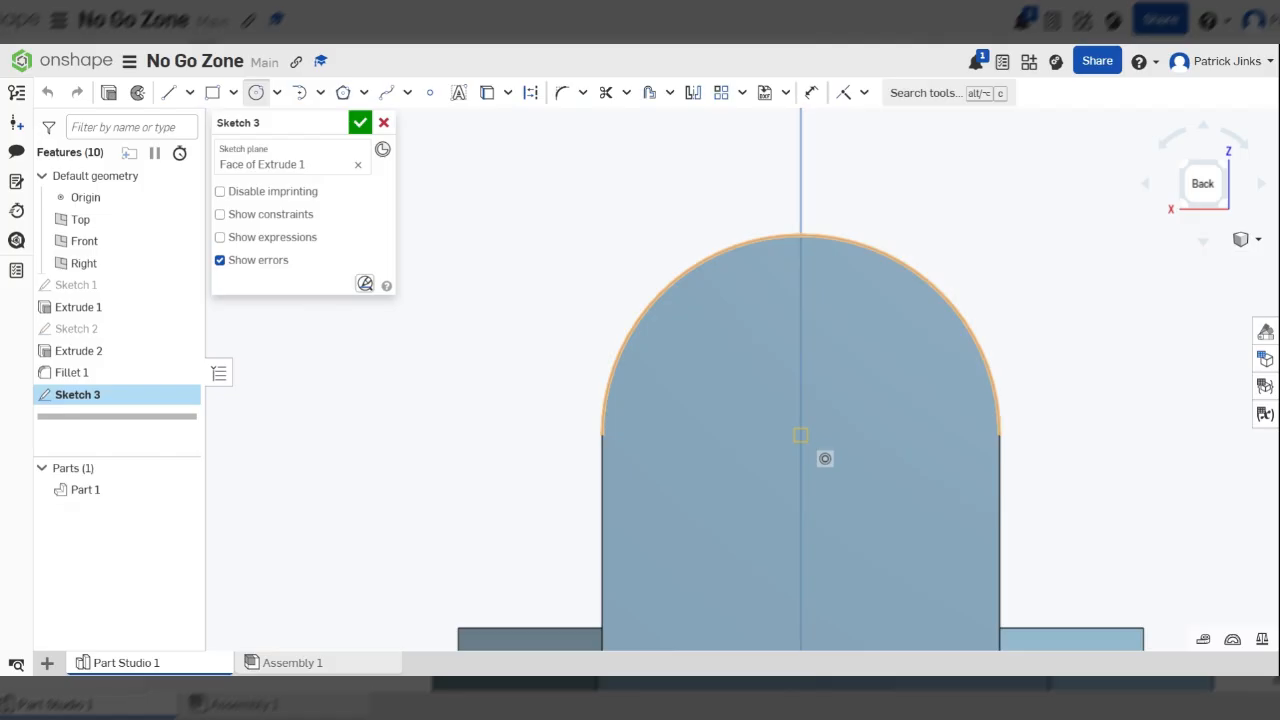
pyautogui.click(800, 434)
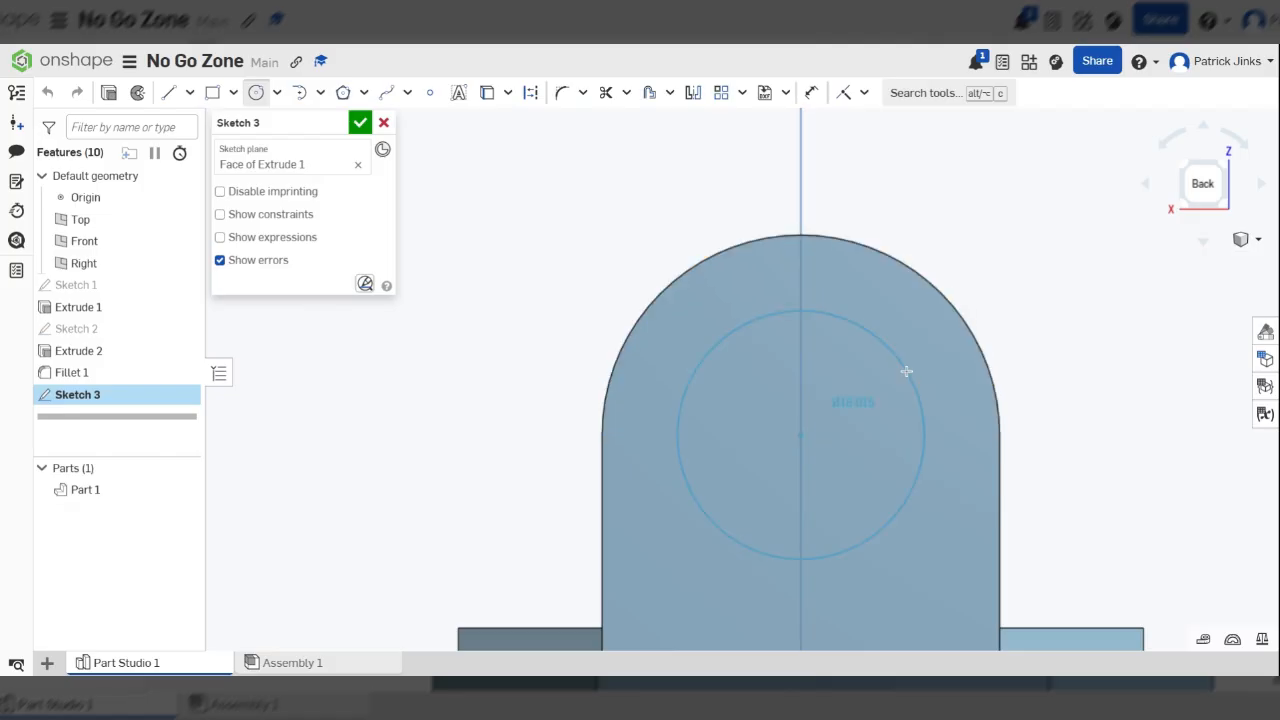
pyautogui.click(914, 366)
pyautogui.scroll(-3, 770, 448)
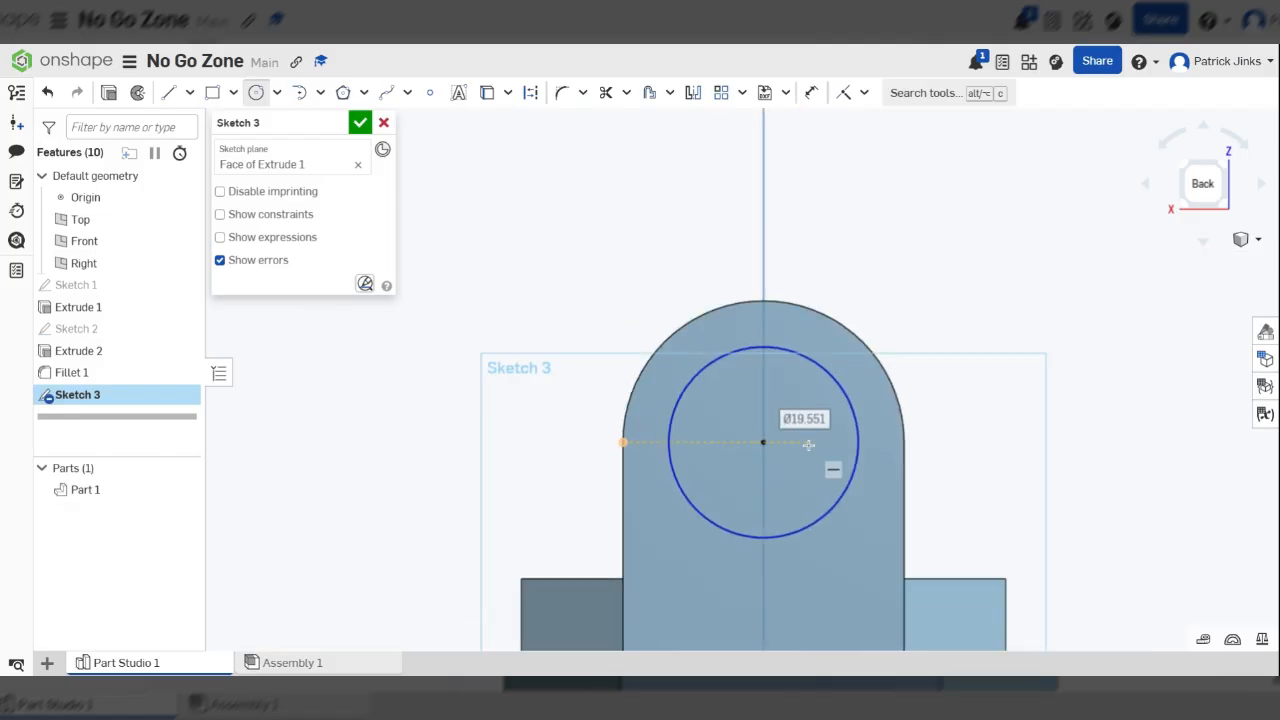
# Dimension the circle's diameter at 18 mm and place the dimension label outside the arch
pyautogui.scroll(2, 808, 444)
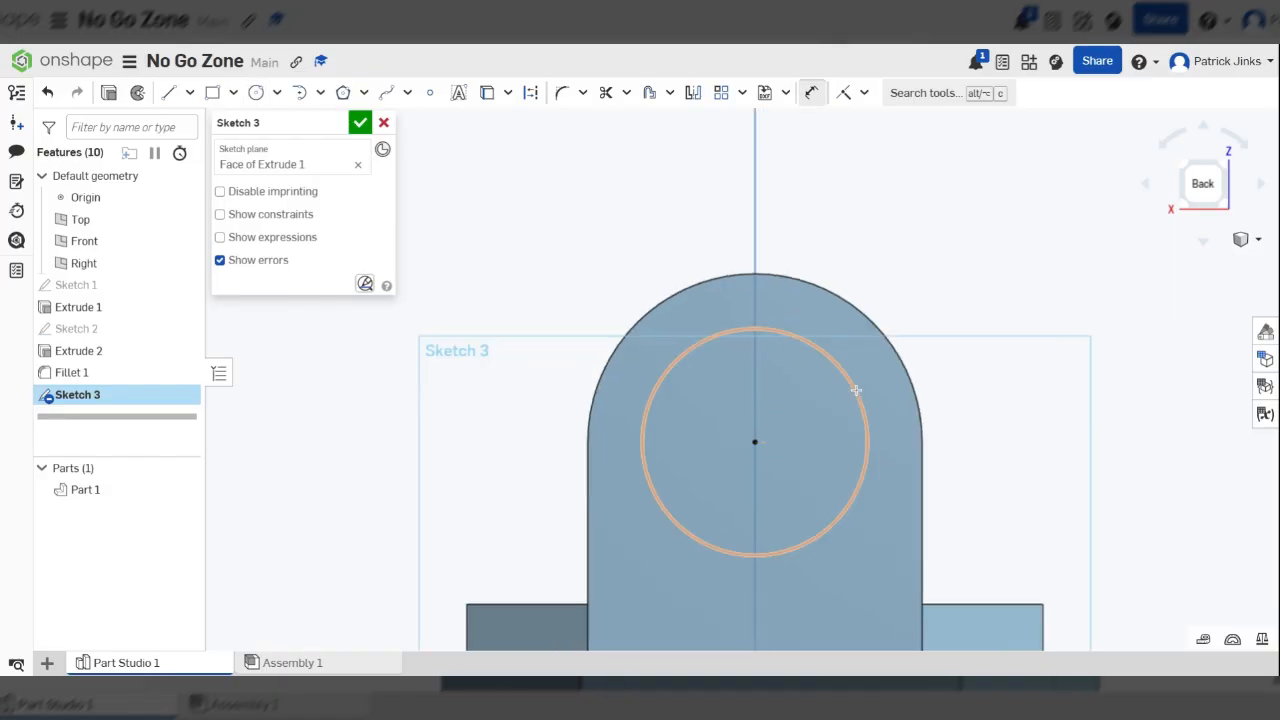
pyautogui.click(856, 390)
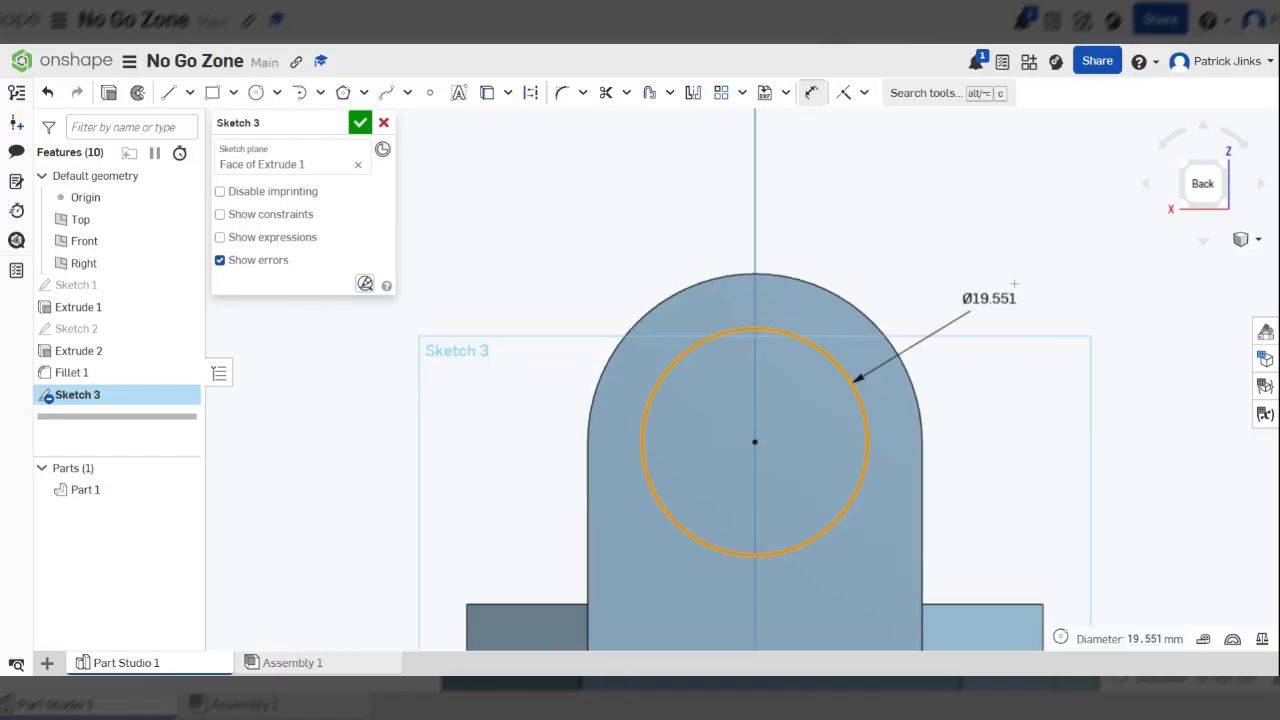
pyautogui.click(1064, 254)
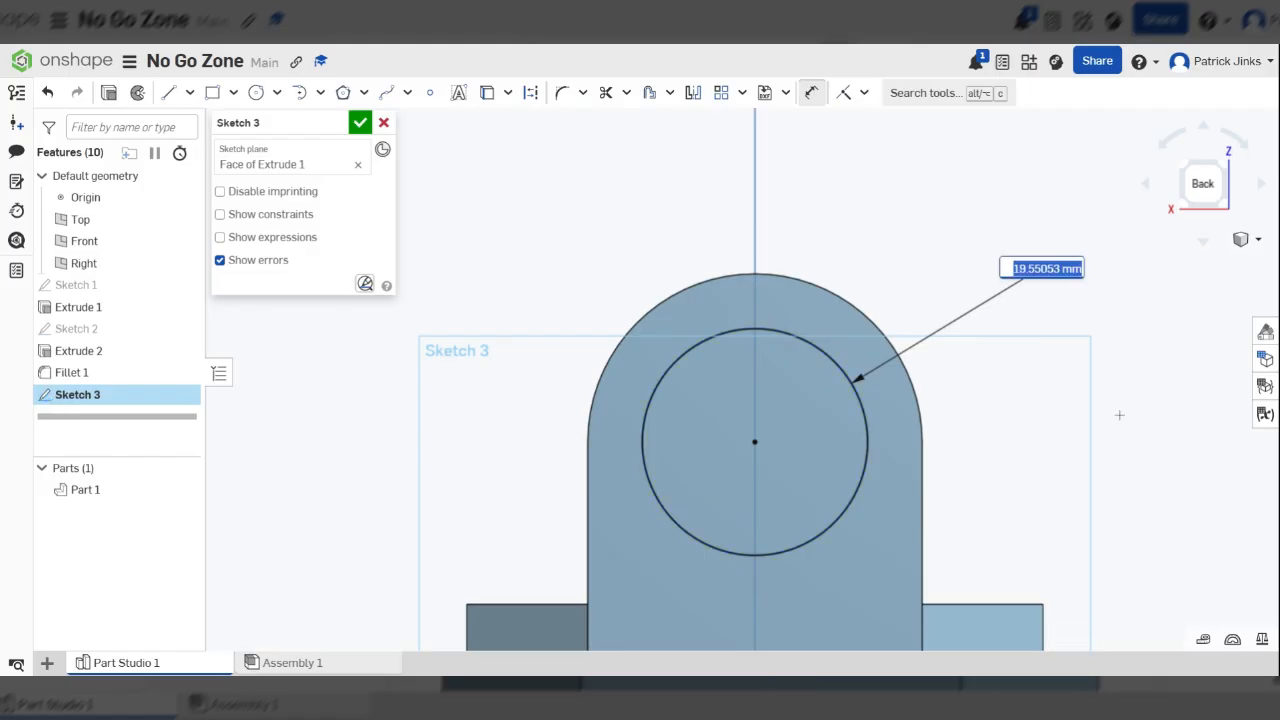
pyautogui.write('18')
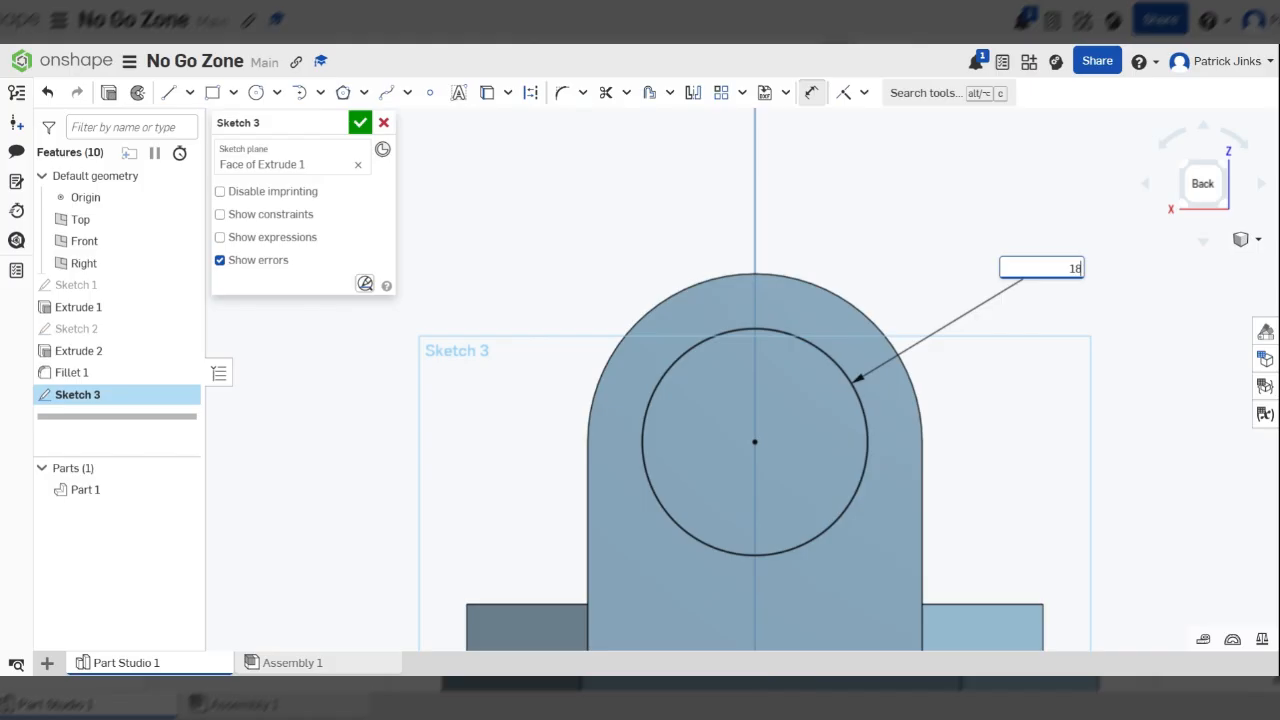
pyautogui.press('Escape')
pyautogui.scroll(-5, 1026, 394)
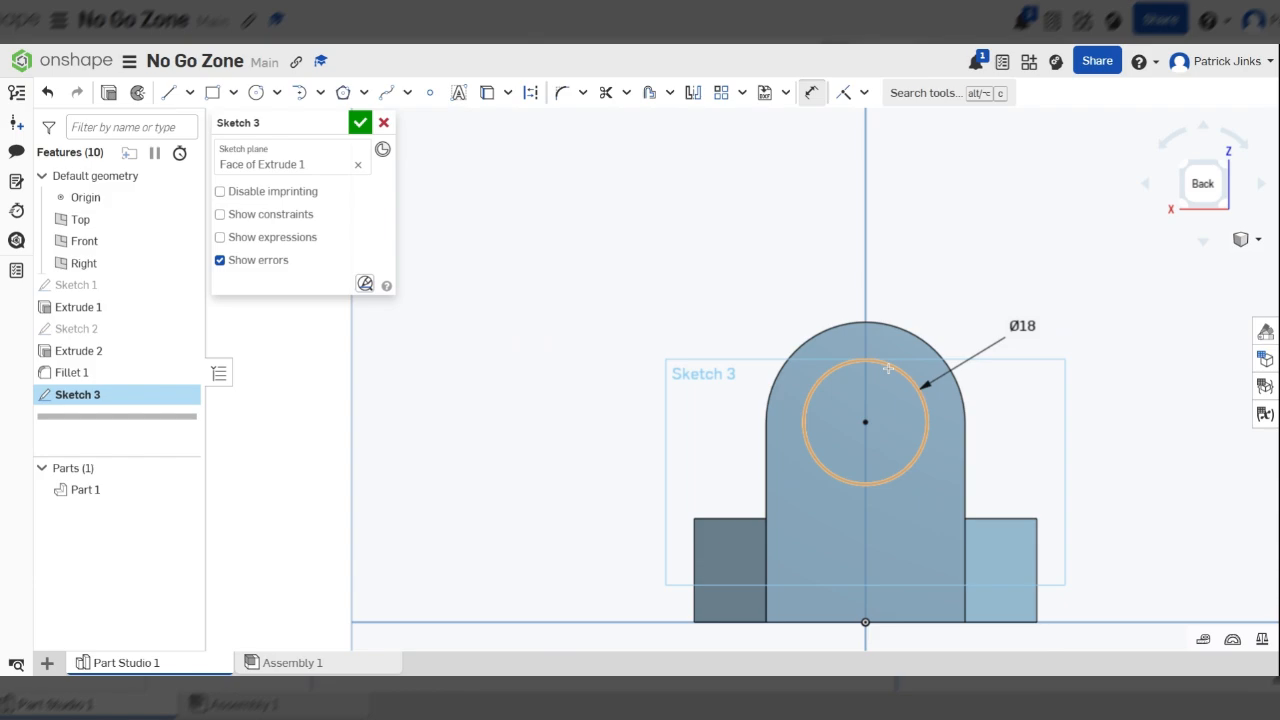
pyautogui.scroll(3, 933, 345)
pyautogui.scroll(1, 933, 345)
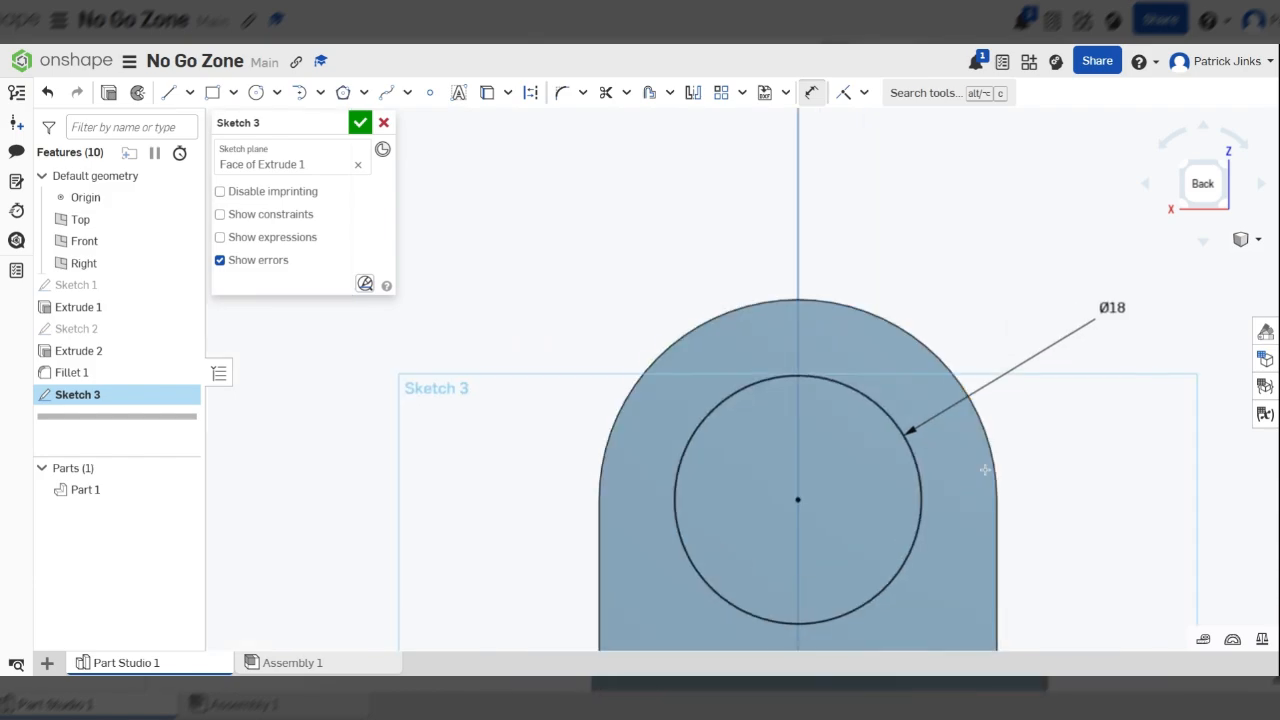
pyautogui.scroll(-2, 912, 357)
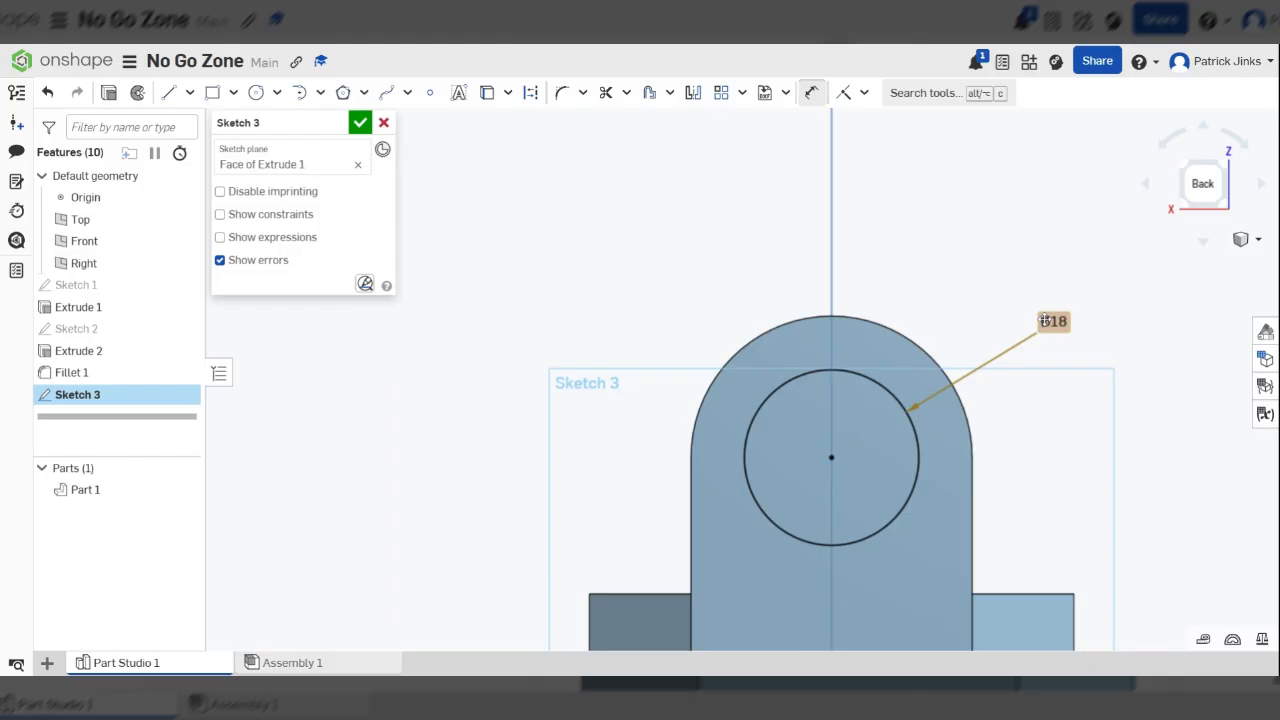
pyautogui.moveTo(1044, 320); pyautogui.dragTo(1051, 350)
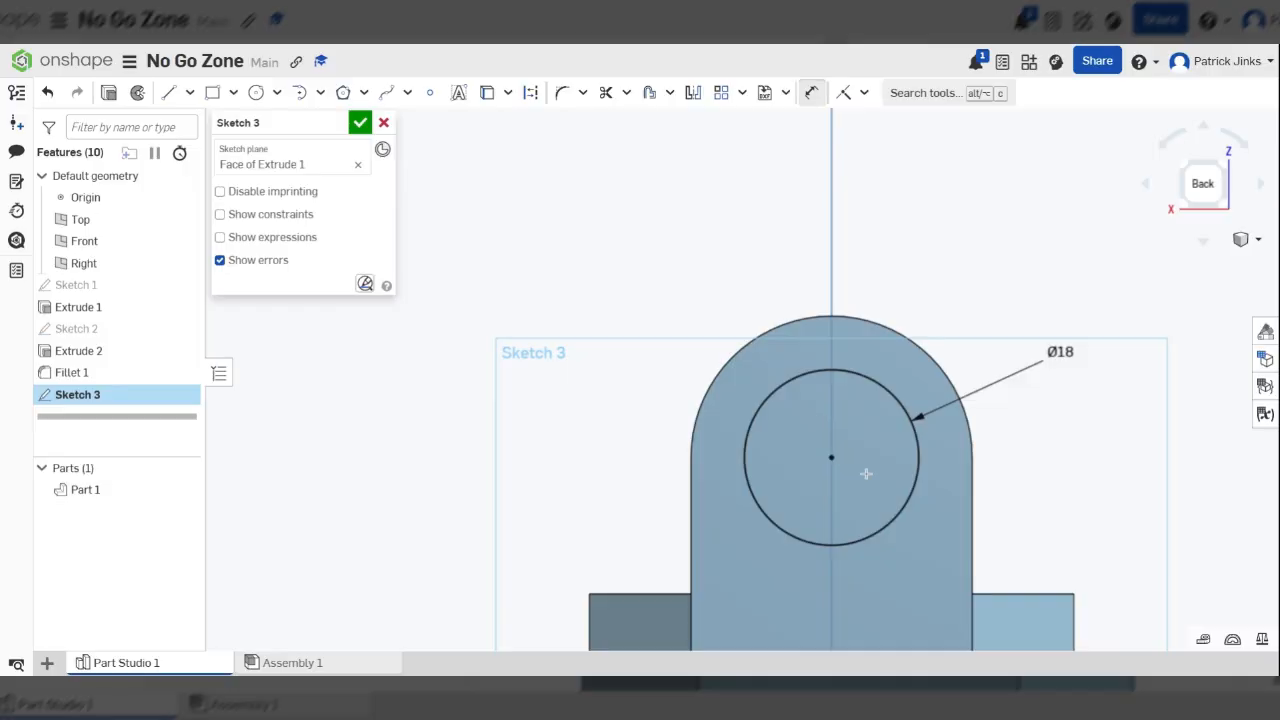
# Extrude the circle as a removal 52 mm deep into the tall block and accept the feature
pyautogui.moveTo(866, 474)
pyautogui.mouseDown(button='right')
pyautogui.moveTo(1000, 478)
pyautogui.moveTo(1040, 494)
pyautogui.moveTo(1038, 512)
pyautogui.mouseUp(button='right')
pyautogui.scroll(5, 1038, 512)
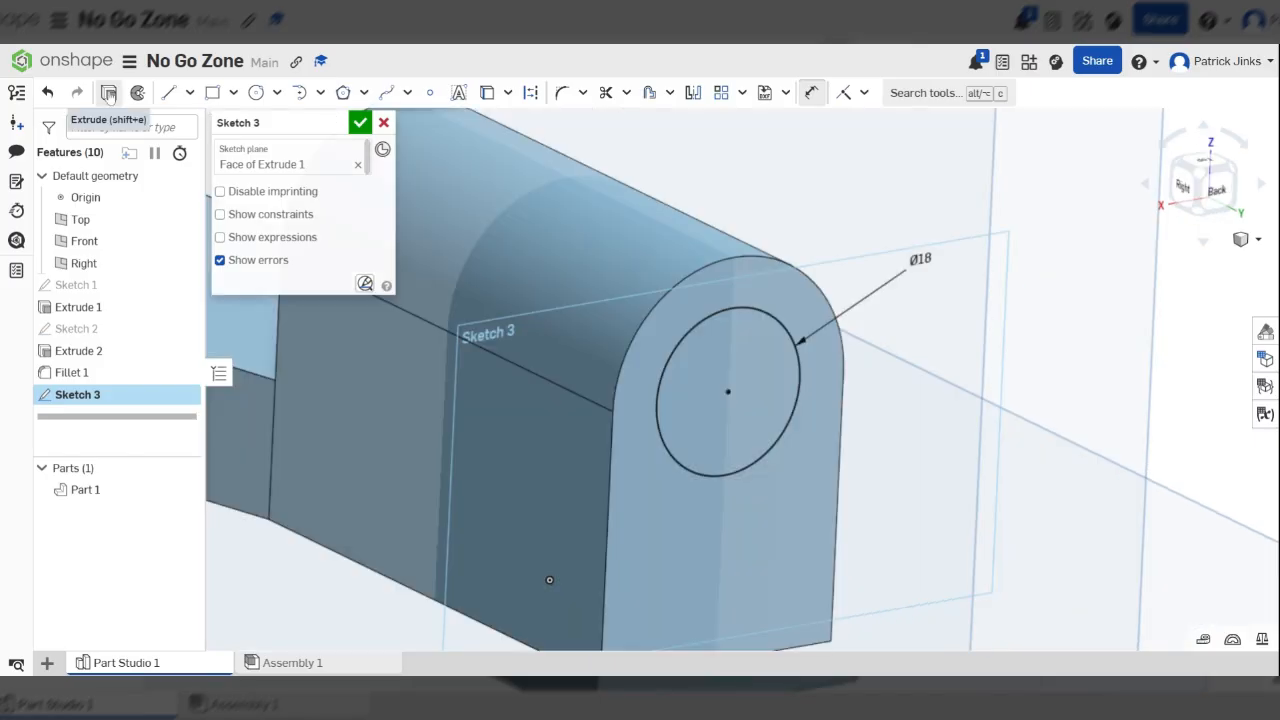
pyautogui.click(108, 93)
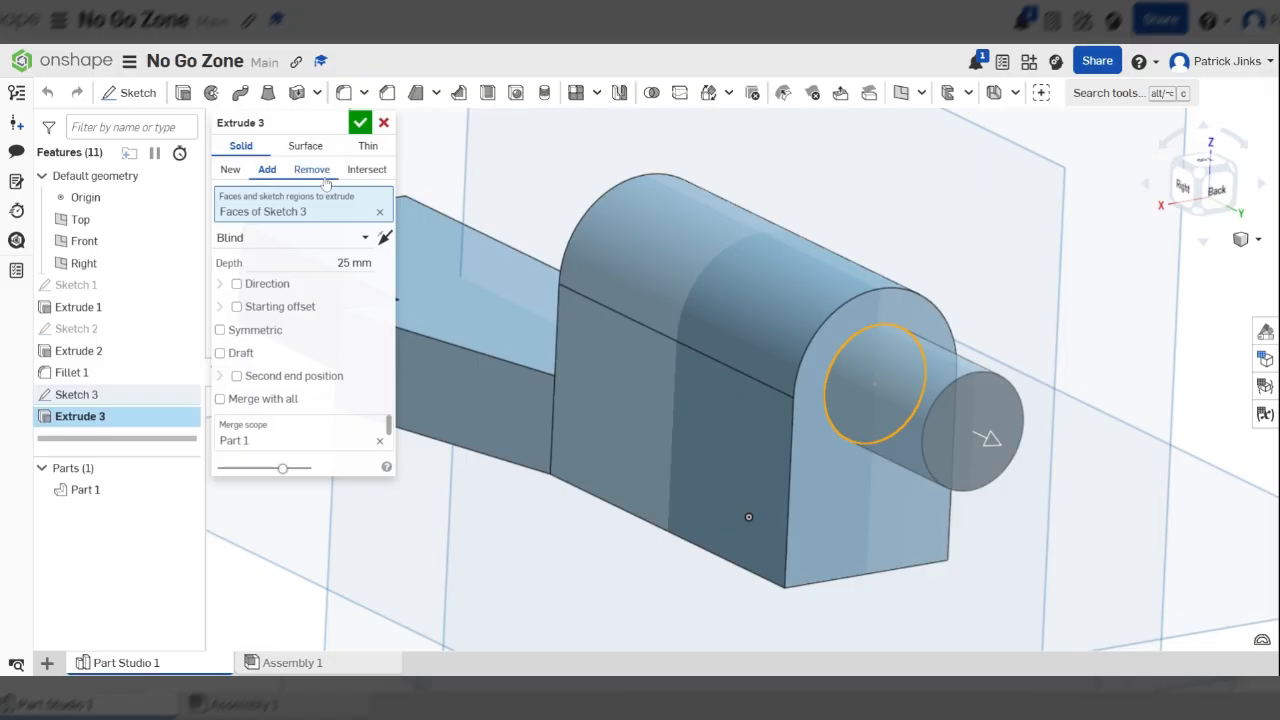
pyautogui.click(326, 172)
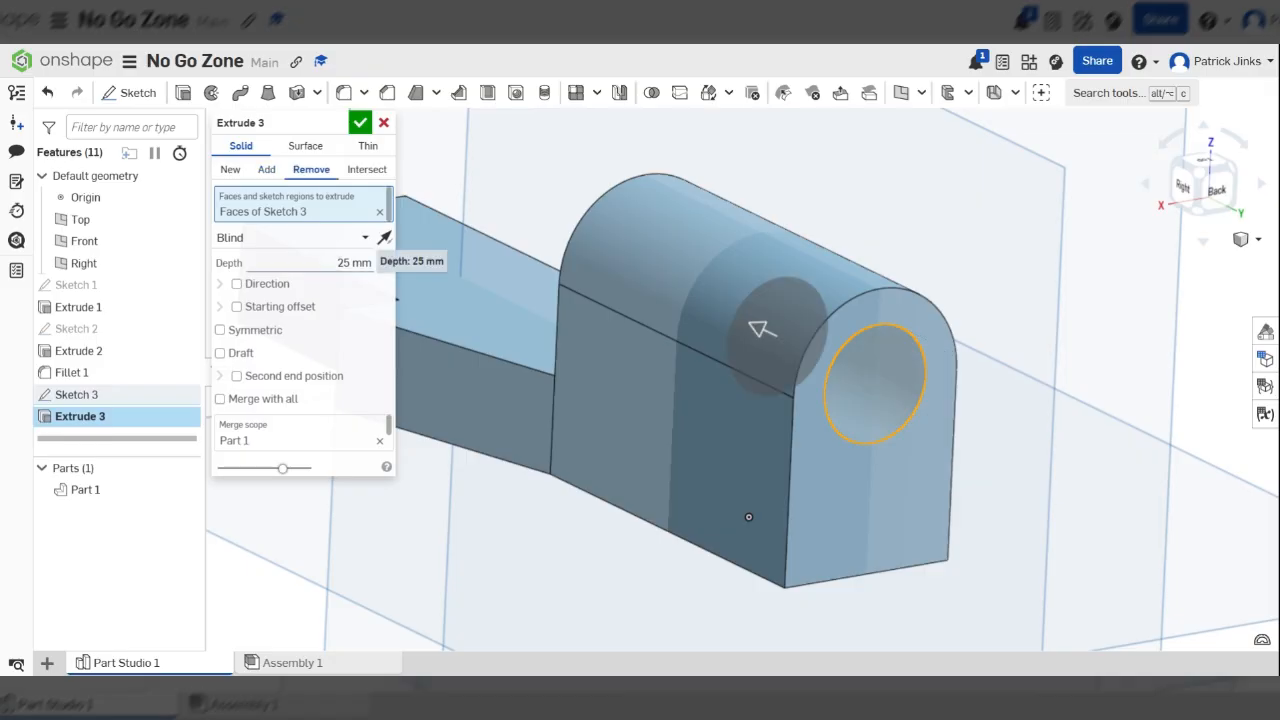
pyautogui.click(352, 263)
pyautogui.write('52')
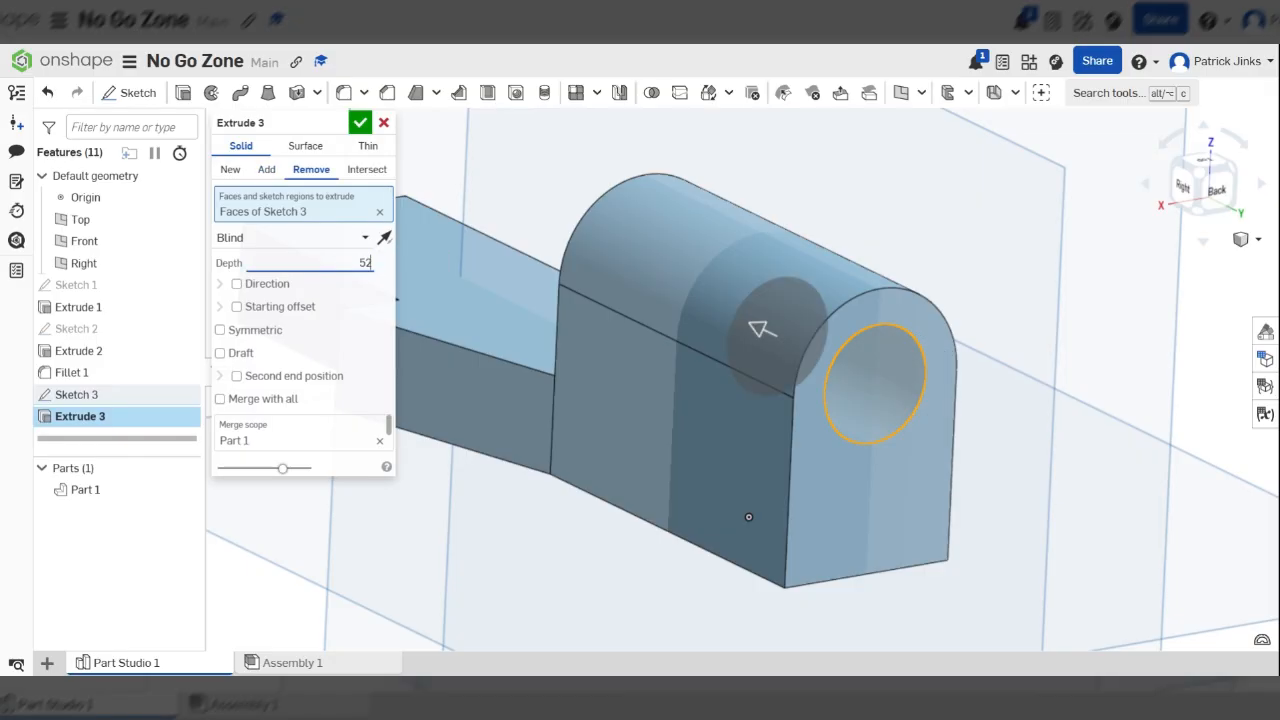
pyautogui.press('Return')
pyautogui.moveTo(811, 505); pyautogui.dragTo(591, 279, button='right')
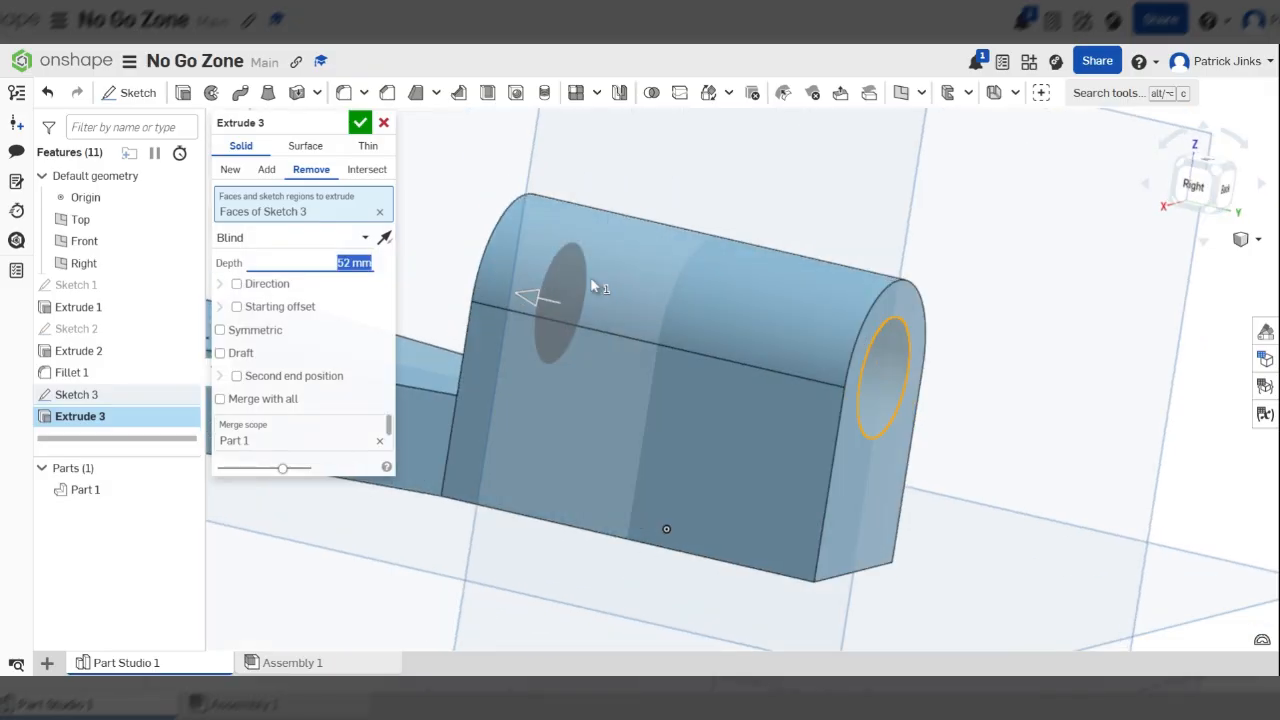
pyautogui.click(360, 123)
pyautogui.moveTo(640, 400); pyautogui.dragTo(792, 389, button='right')
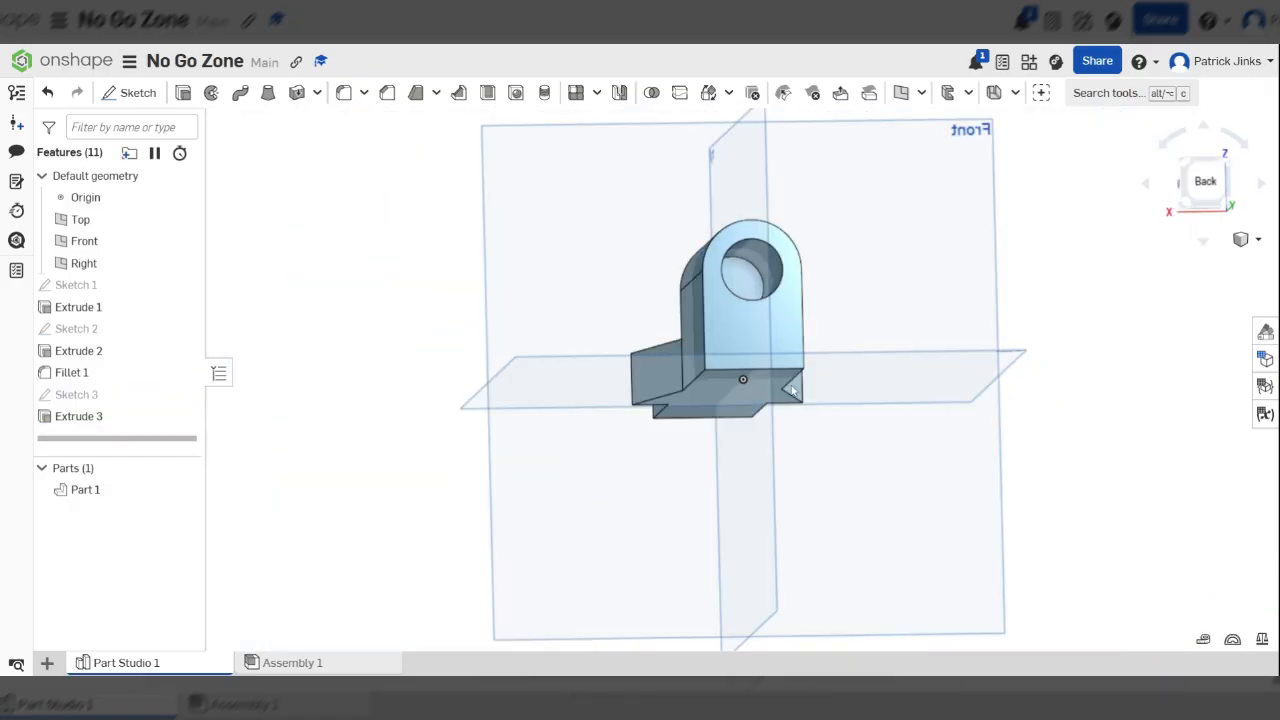
# Start a new sketch on the rear arched face of the tall block, viewed straight on from the back
pyautogui.moveTo(851, 335); pyautogui.dragTo(885, 440, button='right')
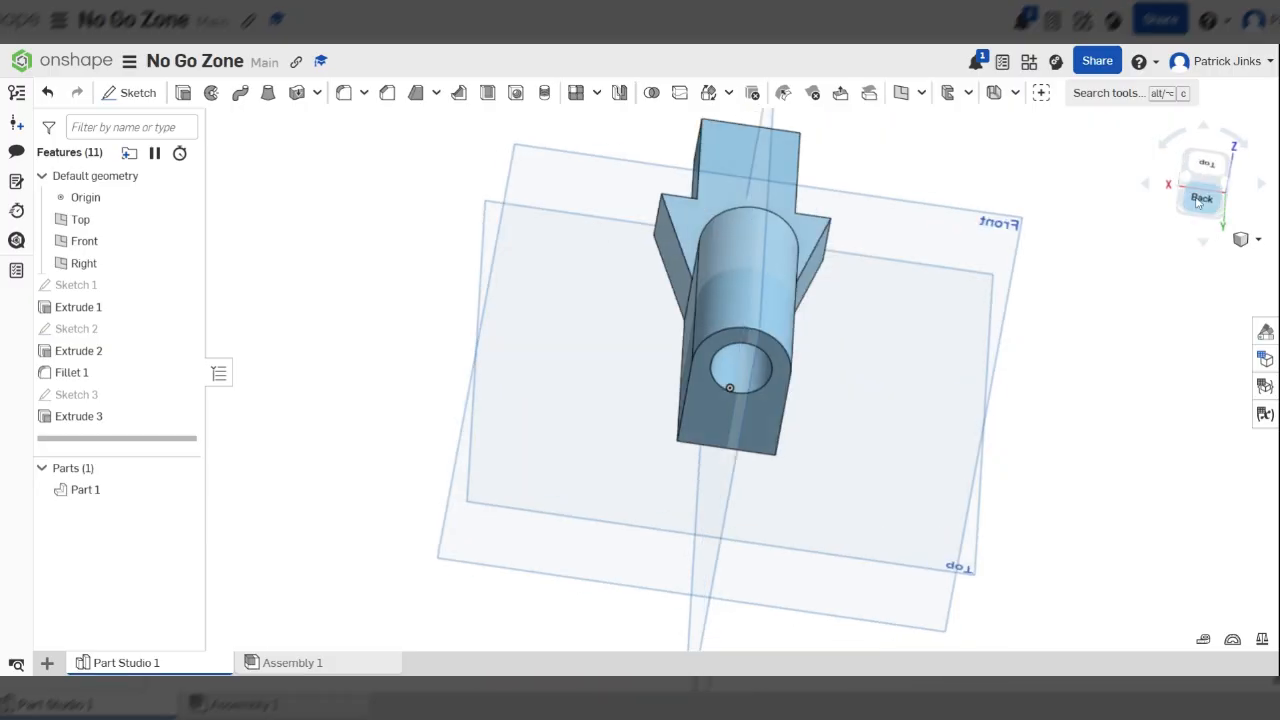
pyautogui.click(1200, 200)
pyautogui.scroll(5, 732, 375)
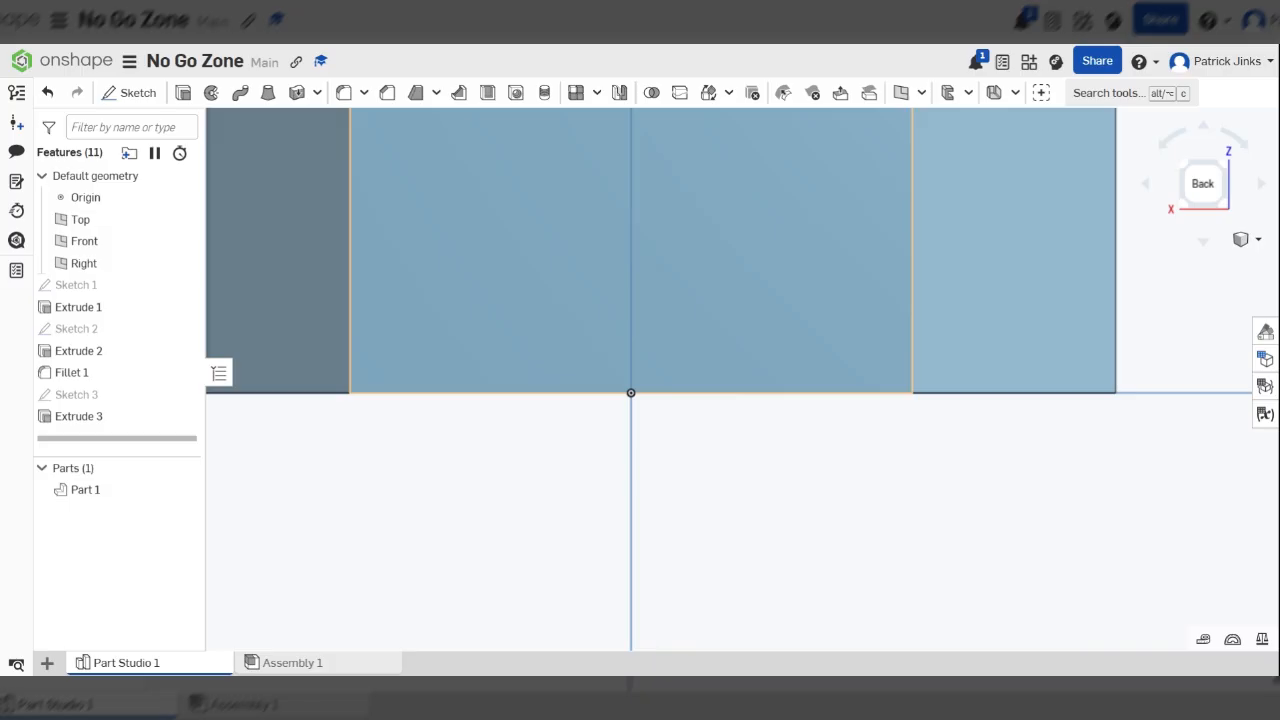
pyautogui.scroll(-2, 603, 375)
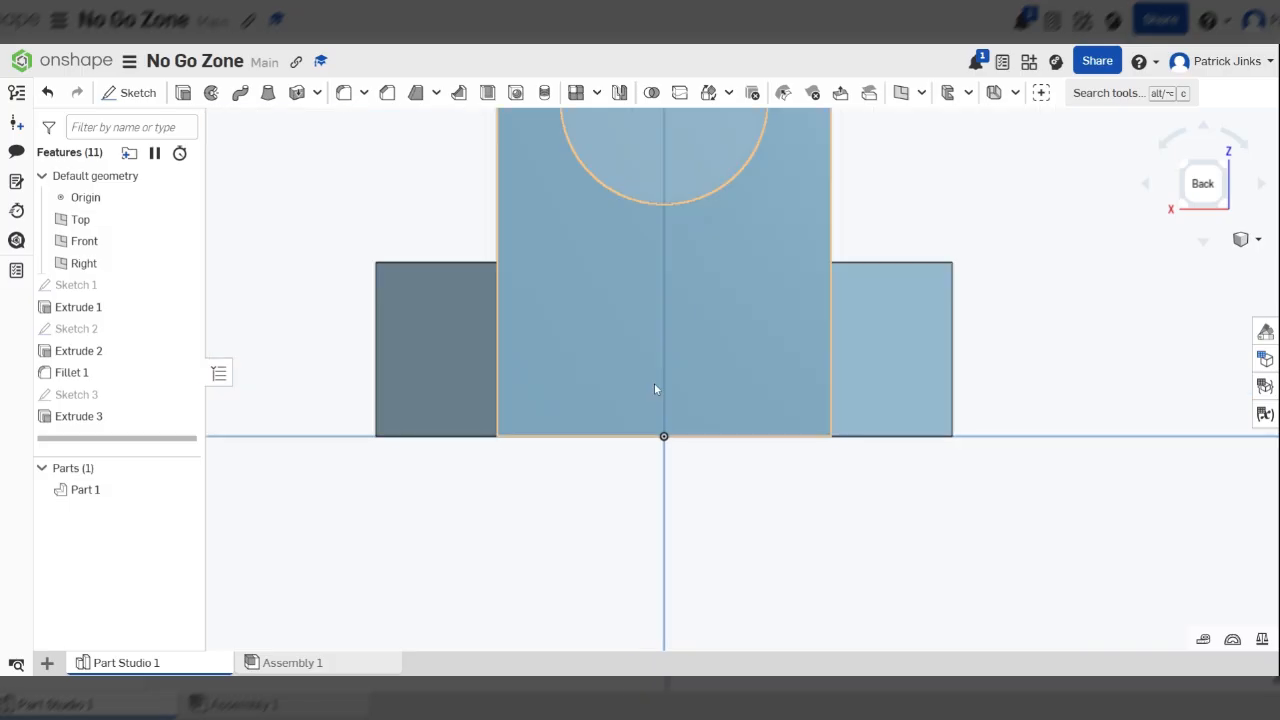
pyautogui.click(665, 445)
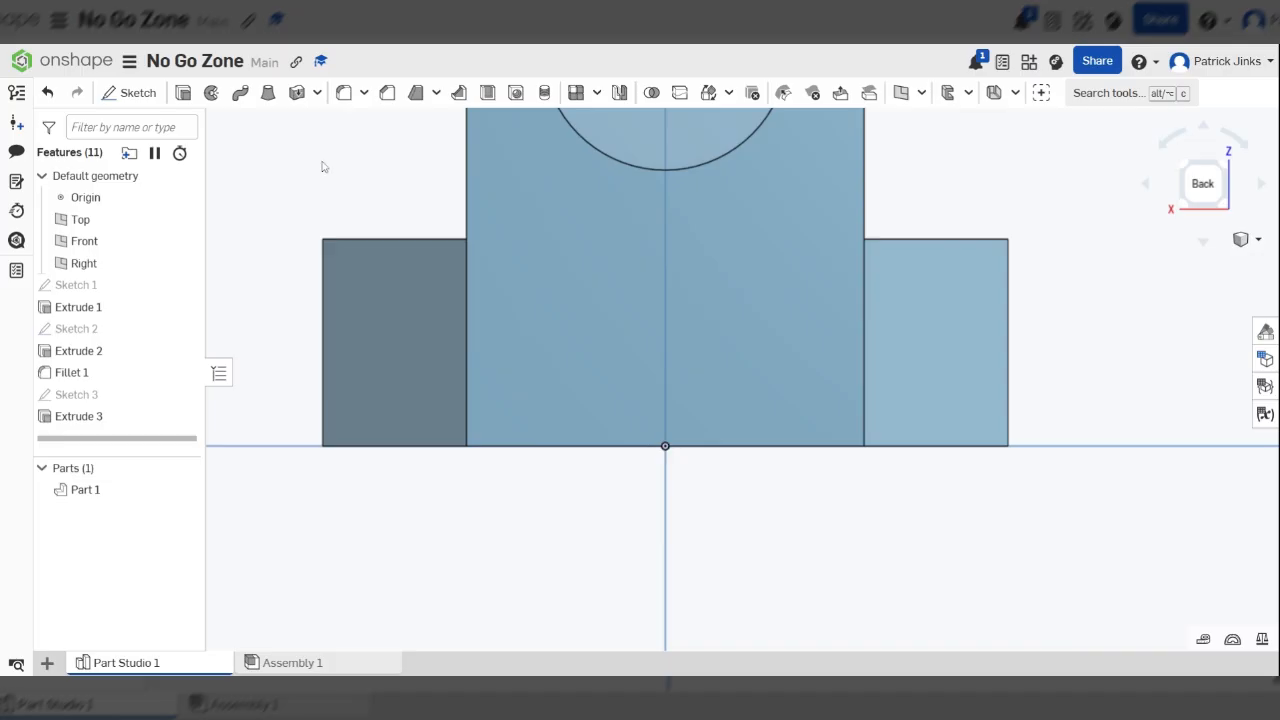
pyautogui.click(136, 92)
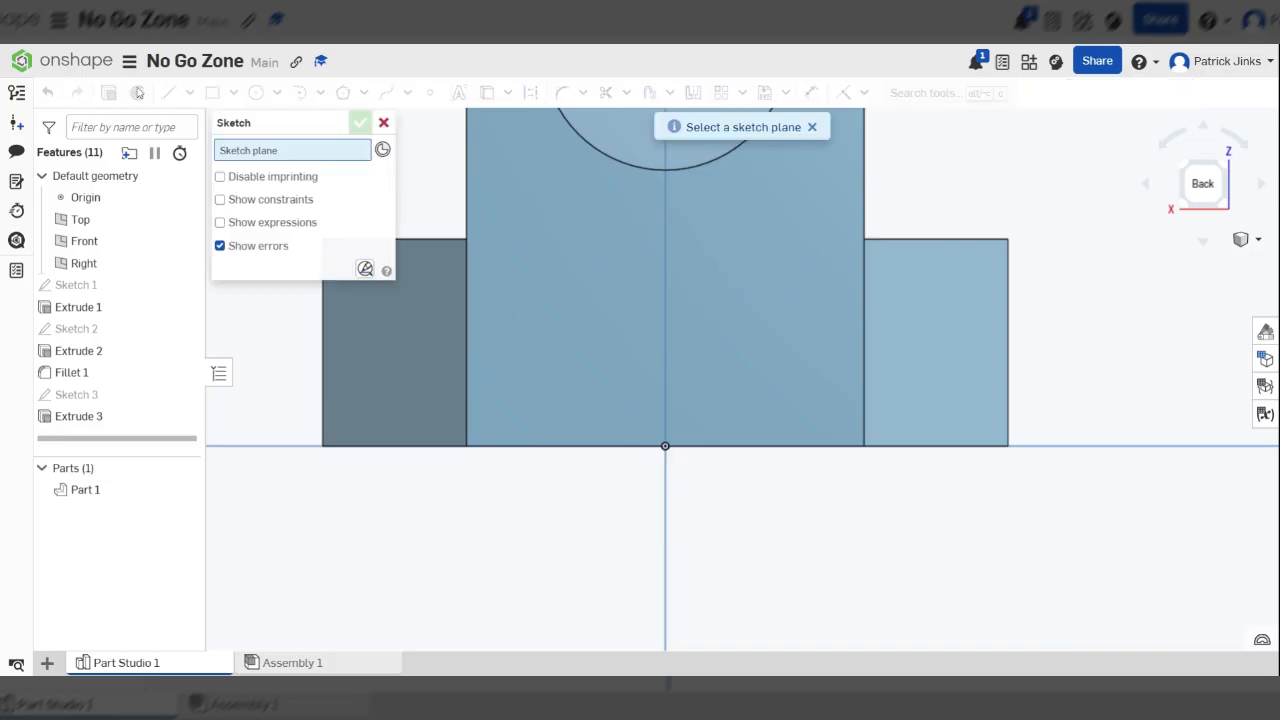
pyautogui.click(729, 386)
# Sketch a centre-point rectangle about 8.1 mm wide and 9.4 mm high, centred on the midpoint of the rear face's bottom edge
pyautogui.scroll(-5, 682, 472)
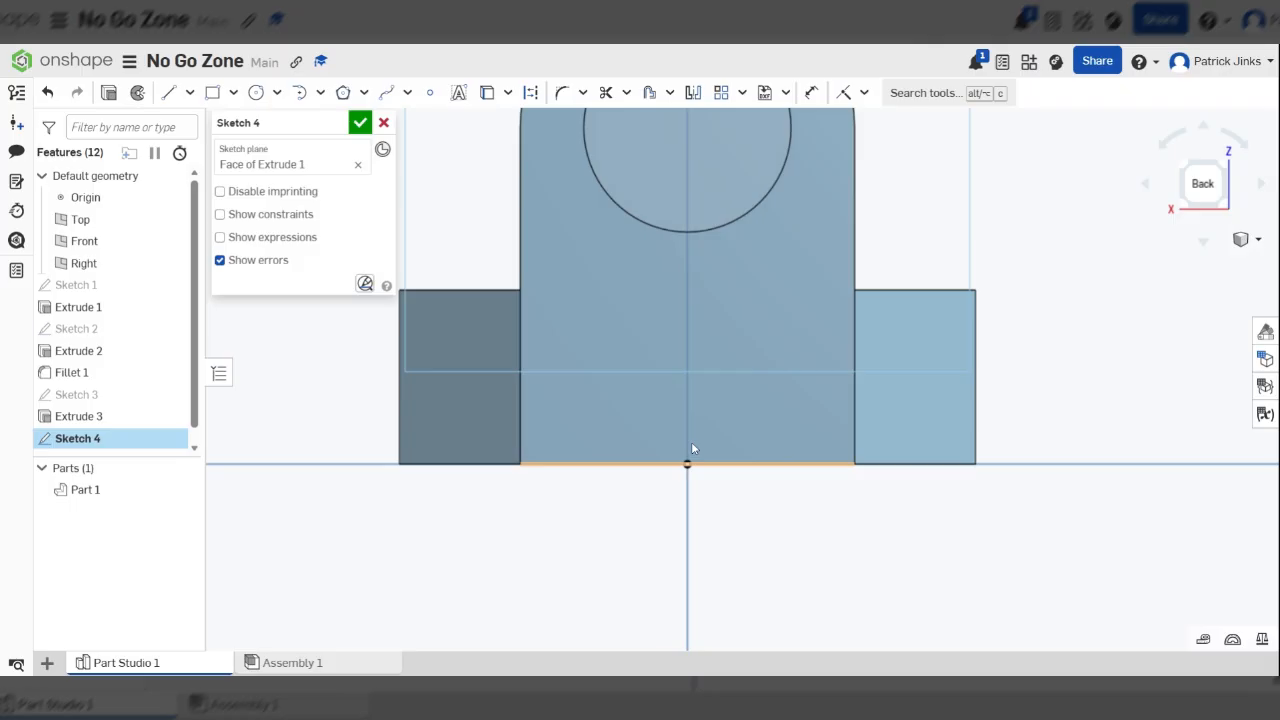
pyautogui.scroll(3, 691, 441)
pyautogui.scroll(2, 708, 440)
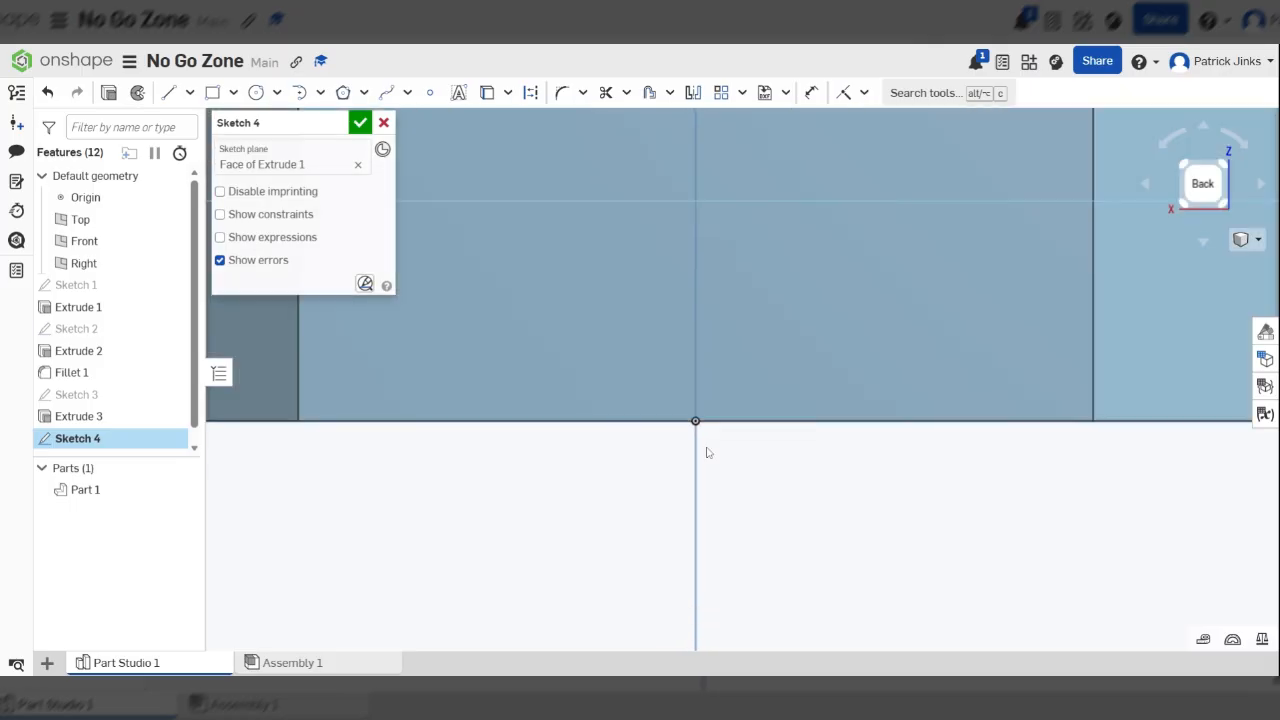
pyautogui.click(233, 93)
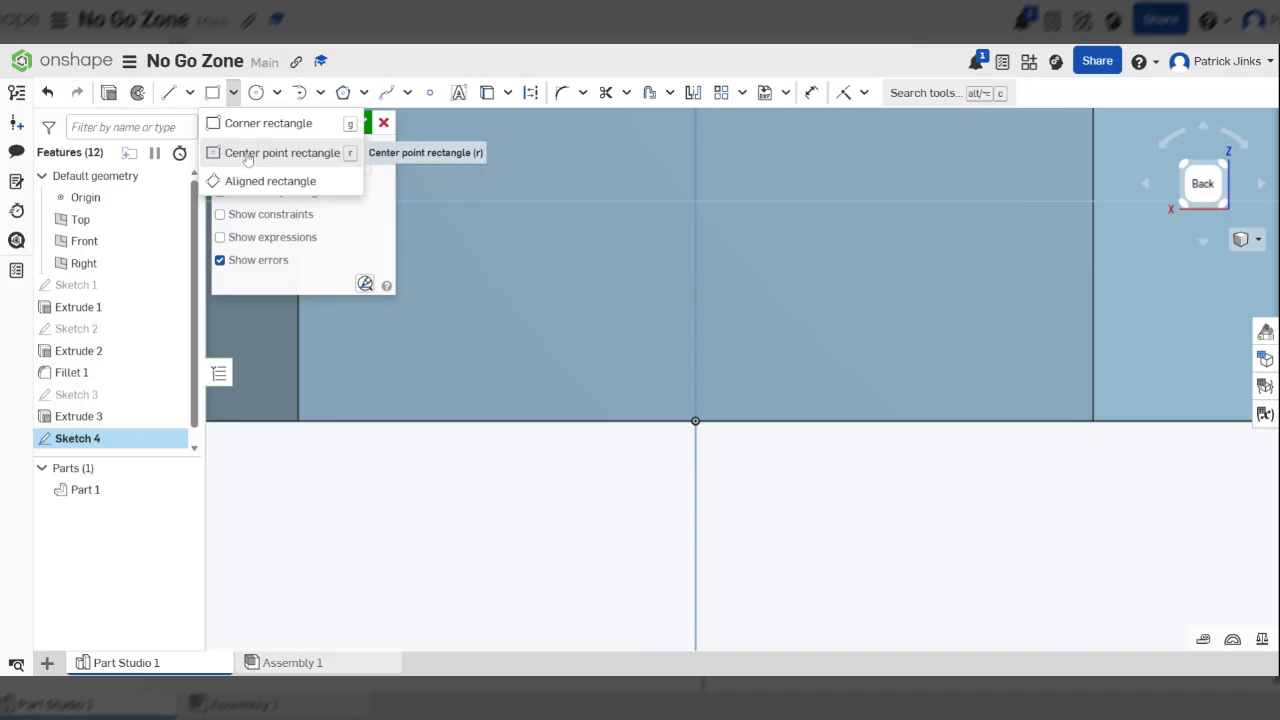
pyautogui.click(248, 155)
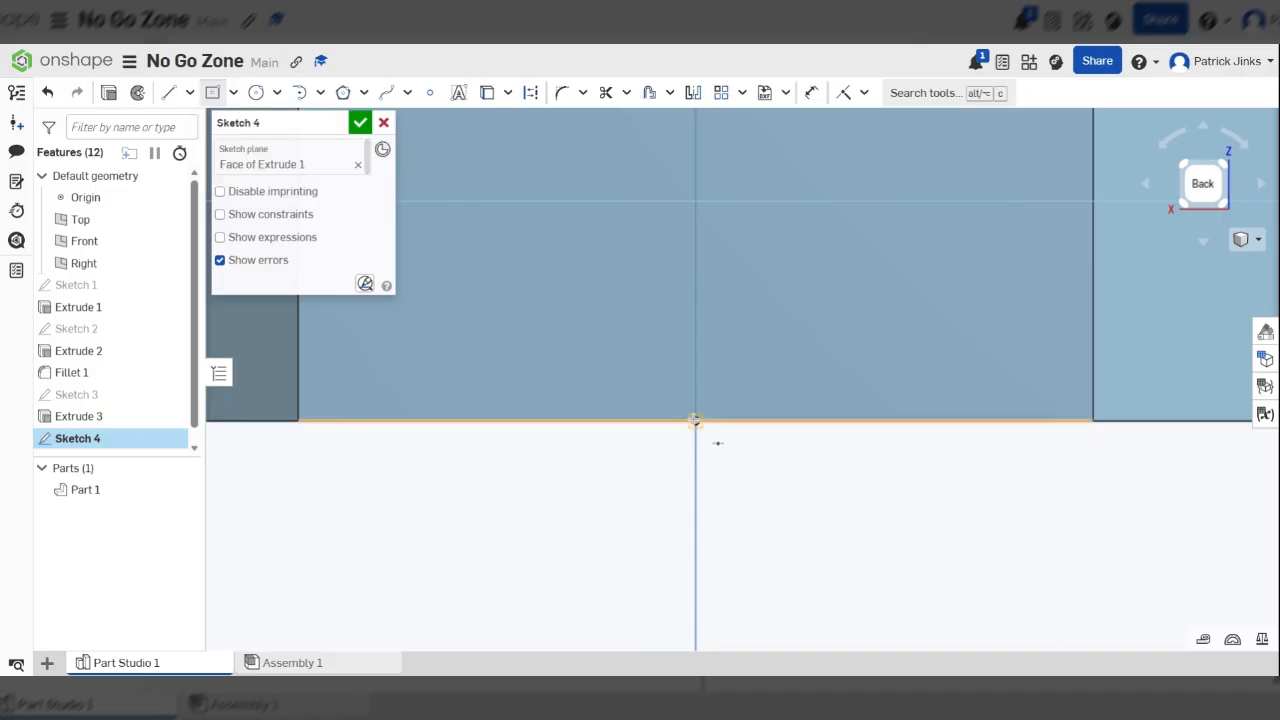
pyautogui.click(695, 420)
pyautogui.click(808, 549)
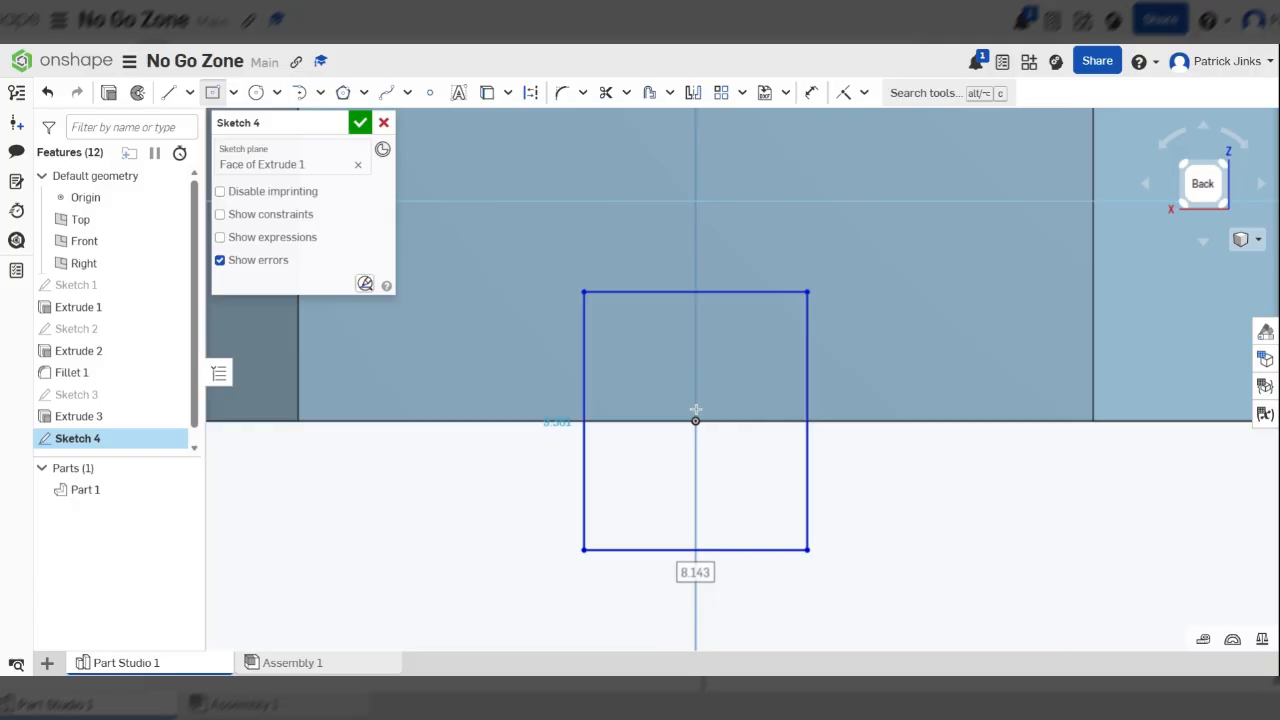
# Dimension the rectangle 6 mm wide and 12 mm high
pyautogui.scroll(-3, 692, 395)
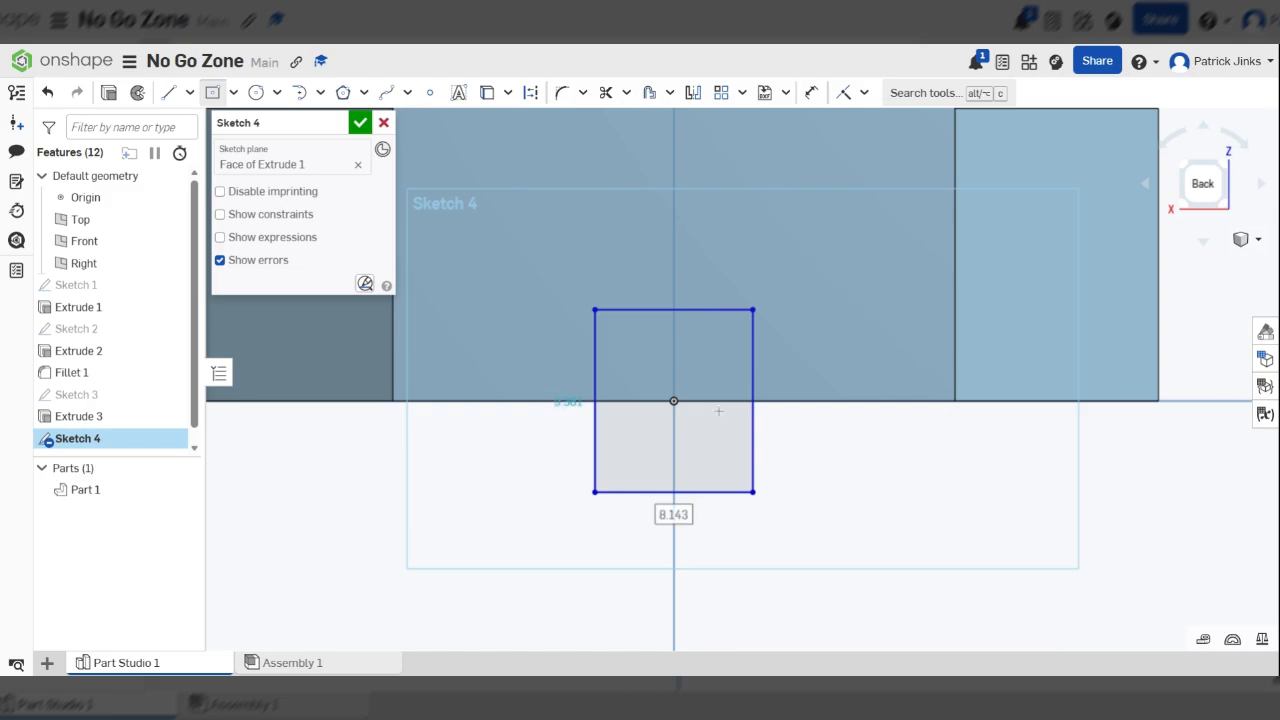
pyautogui.press('u')
pyautogui.click(692, 313)
pyautogui.click(692, 238)
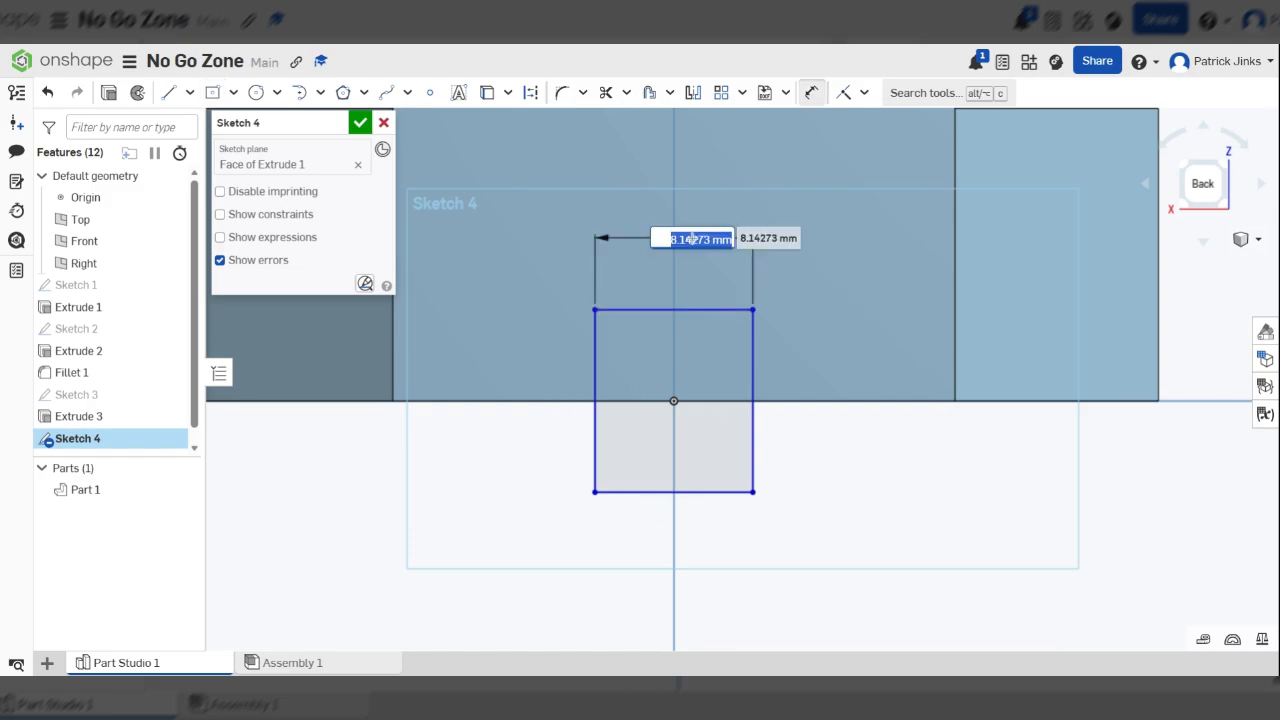
pyautogui.write('6')
pyautogui.press('Return')
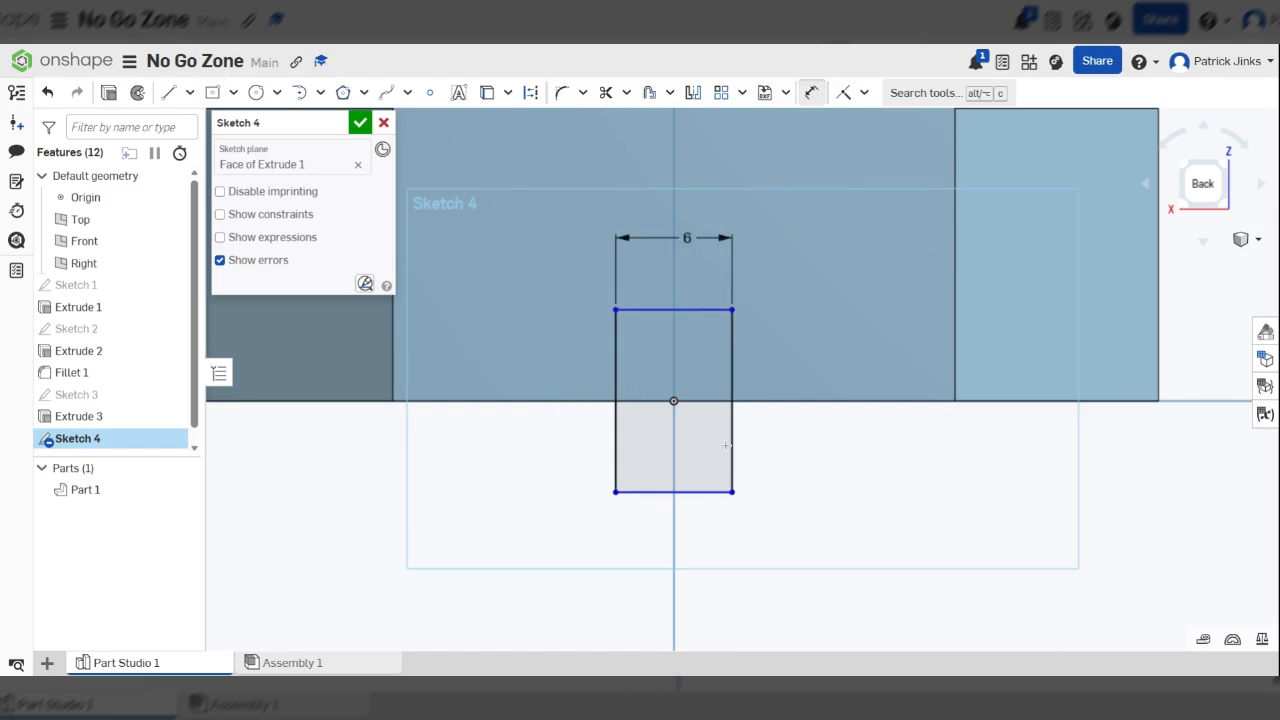
pyautogui.click(730, 445)
pyautogui.click(856, 438)
pyautogui.write('12')
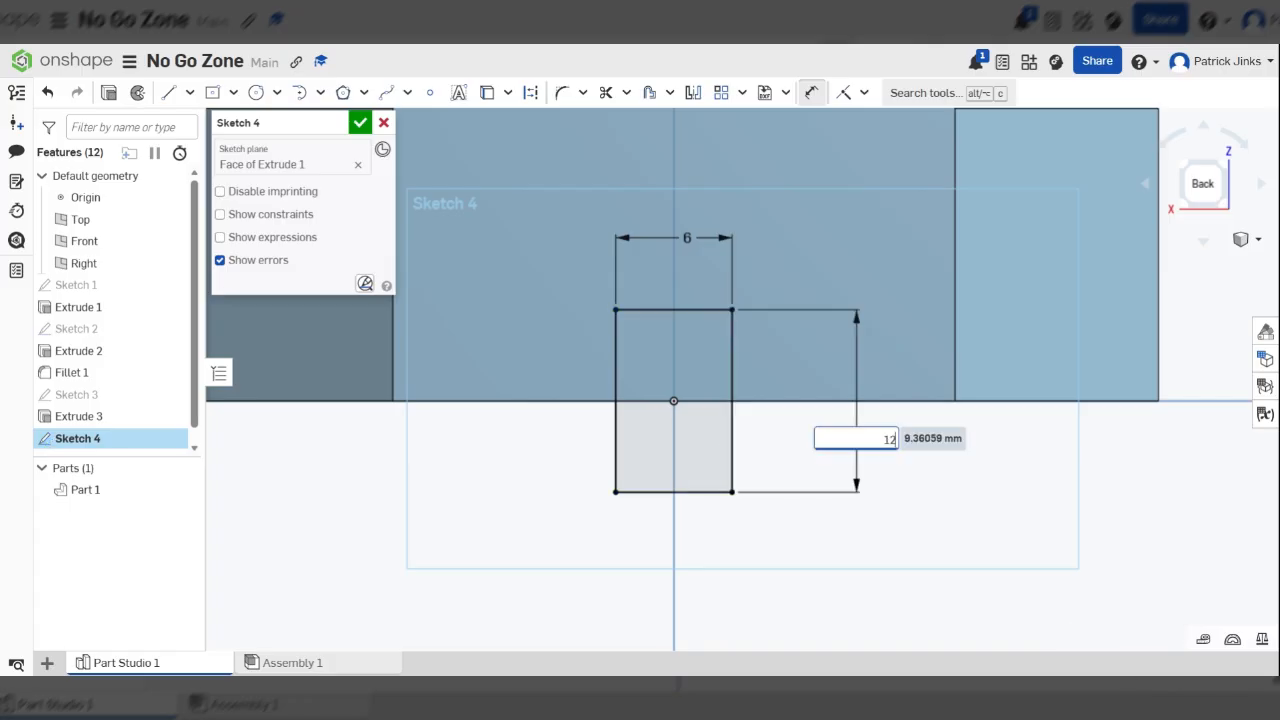
pyautogui.press('Return')
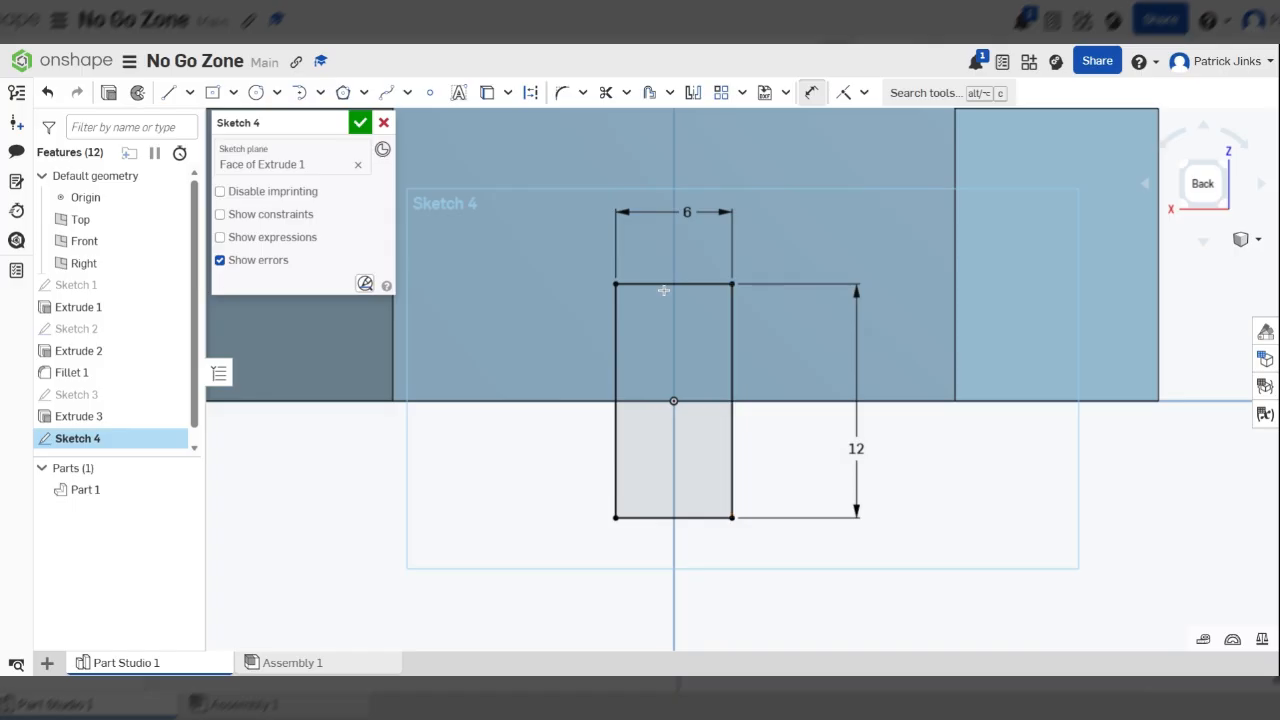
# Extrude the rectangle as a blind removal 177 mm deep, cutting the bottom slot through the whole part, and accept the feature
pyautogui.scroll(-1, 702, 449)
pyautogui.scroll(4, 698, 275)
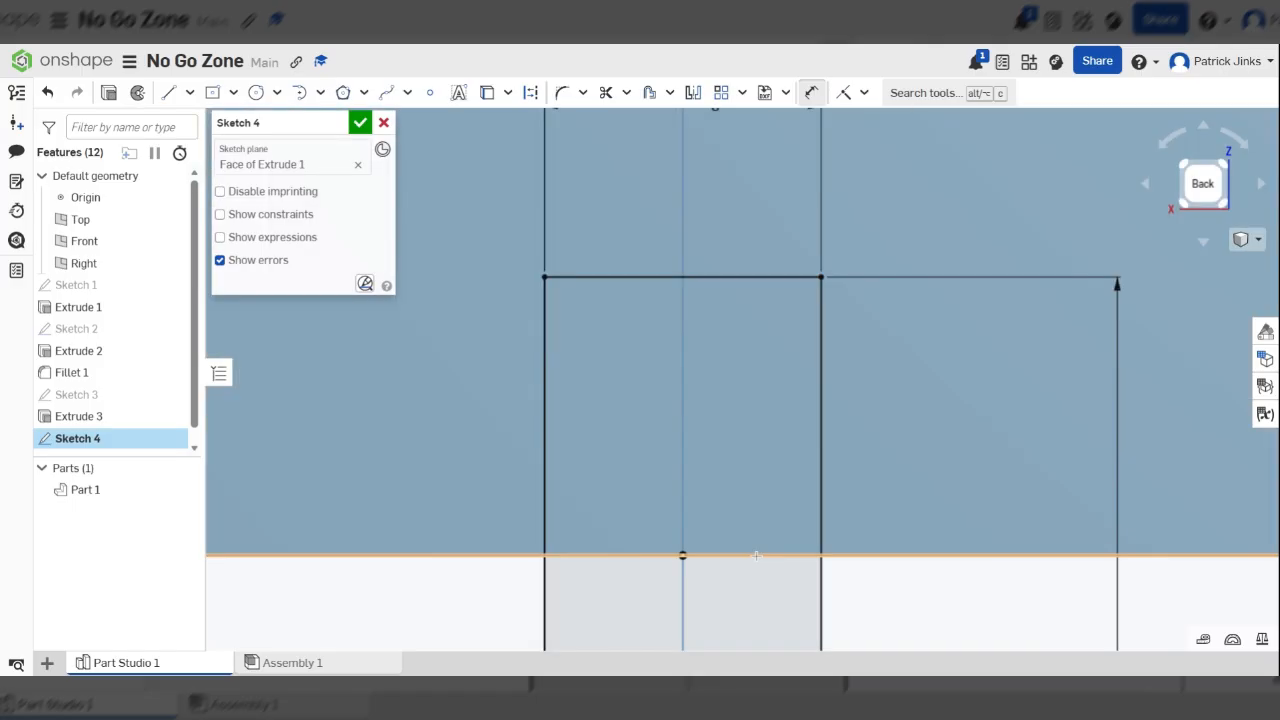
pyautogui.scroll(-6, 815, 375)
pyautogui.moveTo(812, 376); pyautogui.dragTo(297, 167, button='right')
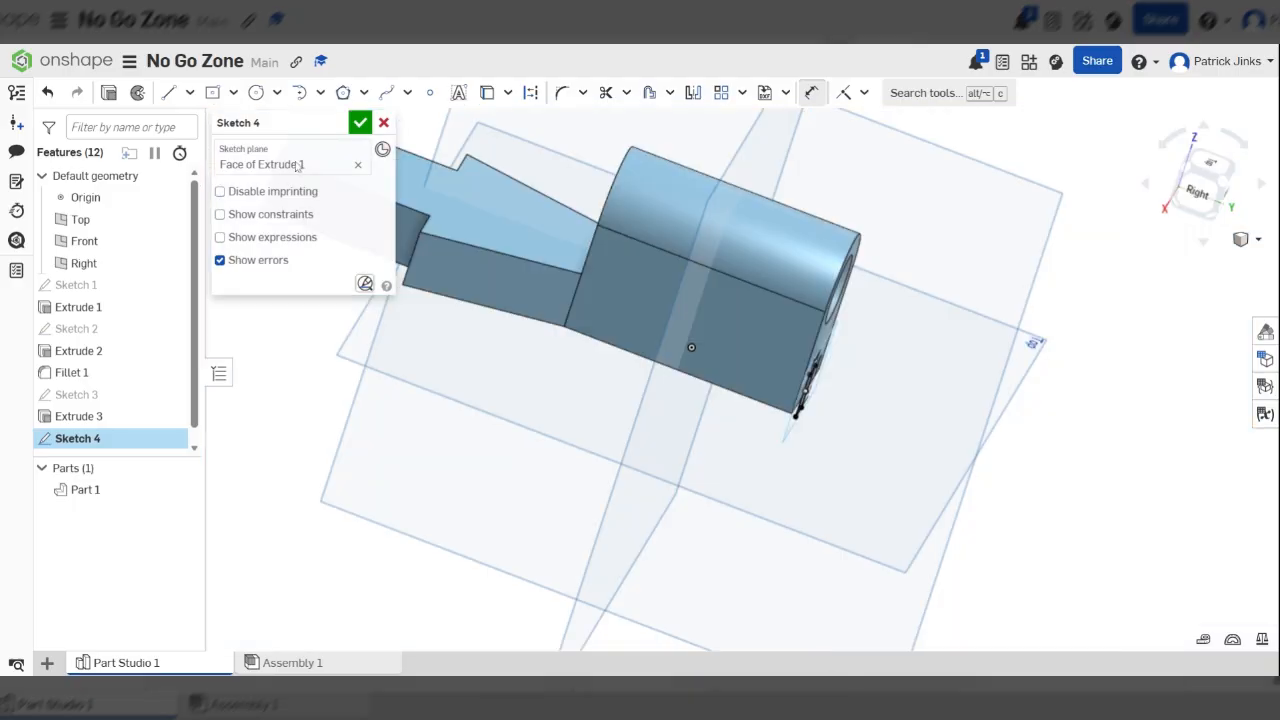
pyautogui.click(110, 98)
pyautogui.moveTo(866, 366); pyautogui.dragTo(697, 366, button='right')
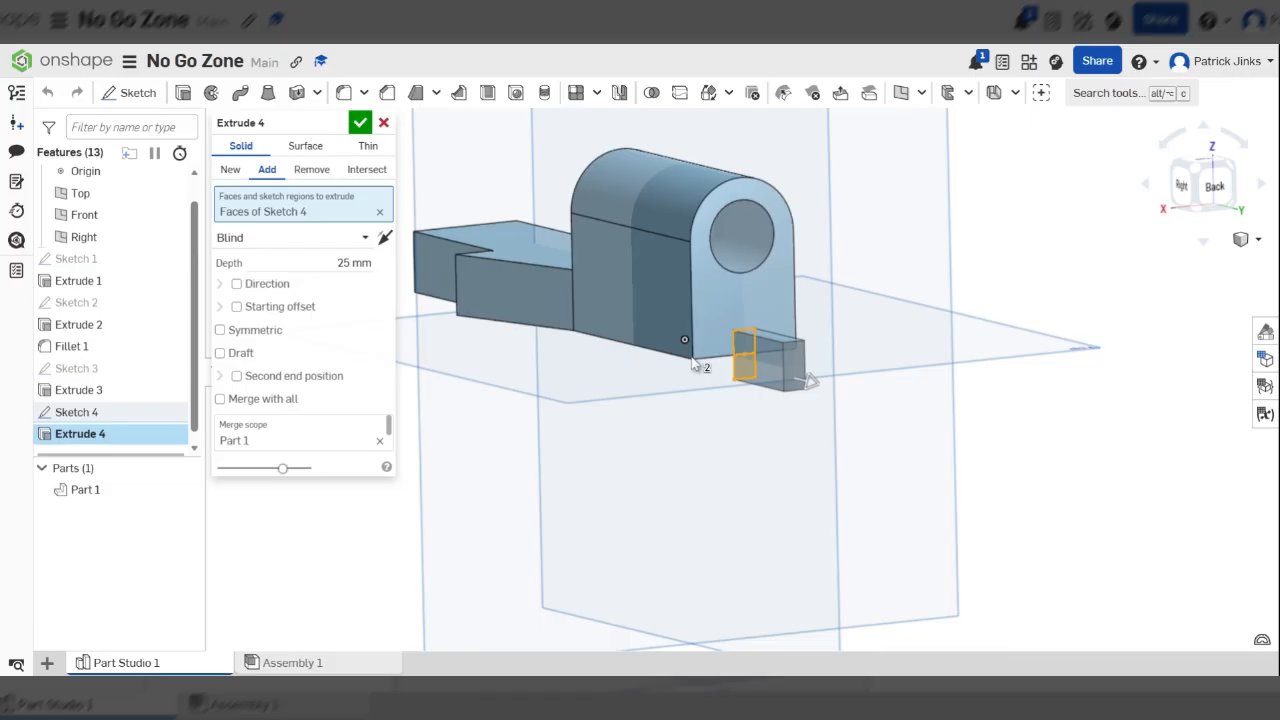
pyautogui.click(311, 171)
pyautogui.scroll(-5, 859, 301)
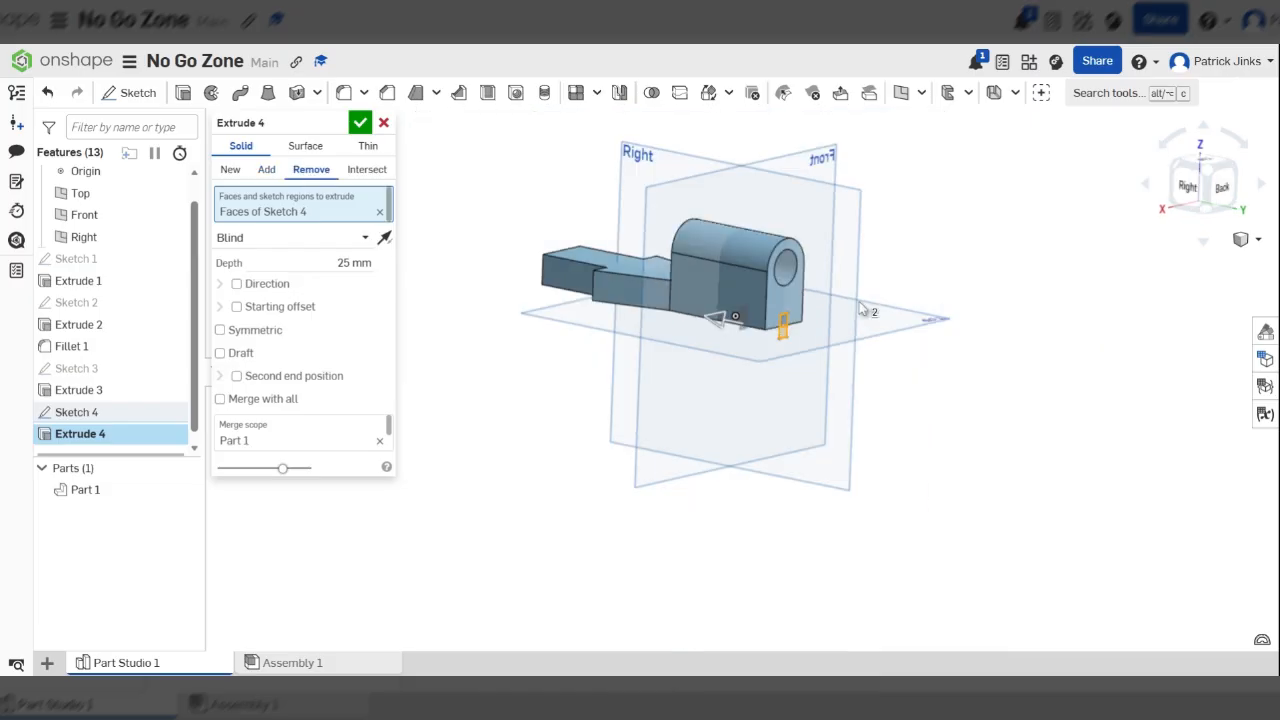
pyautogui.moveTo(859, 301); pyautogui.dragTo(717, 322, button='right')
pyautogui.moveTo(715, 320); pyautogui.dragTo(347, 97)
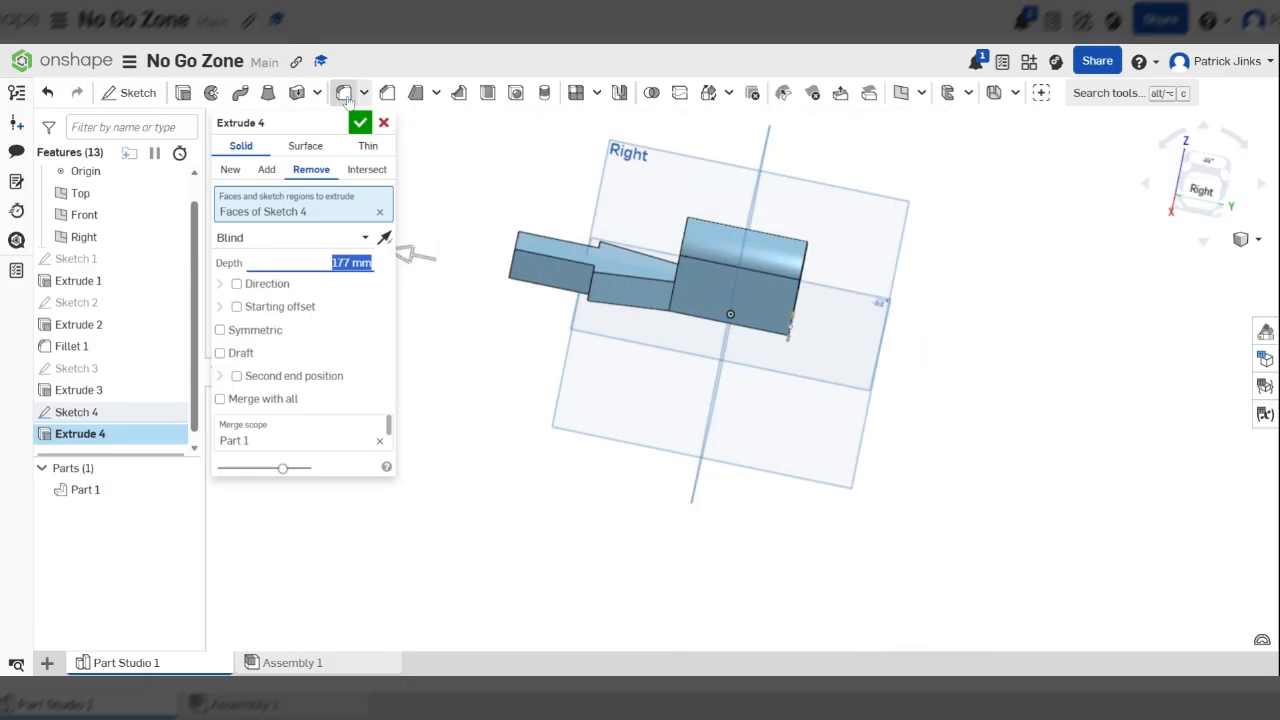
pyautogui.click(359, 122)
# Examine the part from the front, side and rear, checking the bottom slot, the hole and the rounded block
pyautogui.moveTo(616, 266); pyautogui.dragTo(636, 47, button='right')
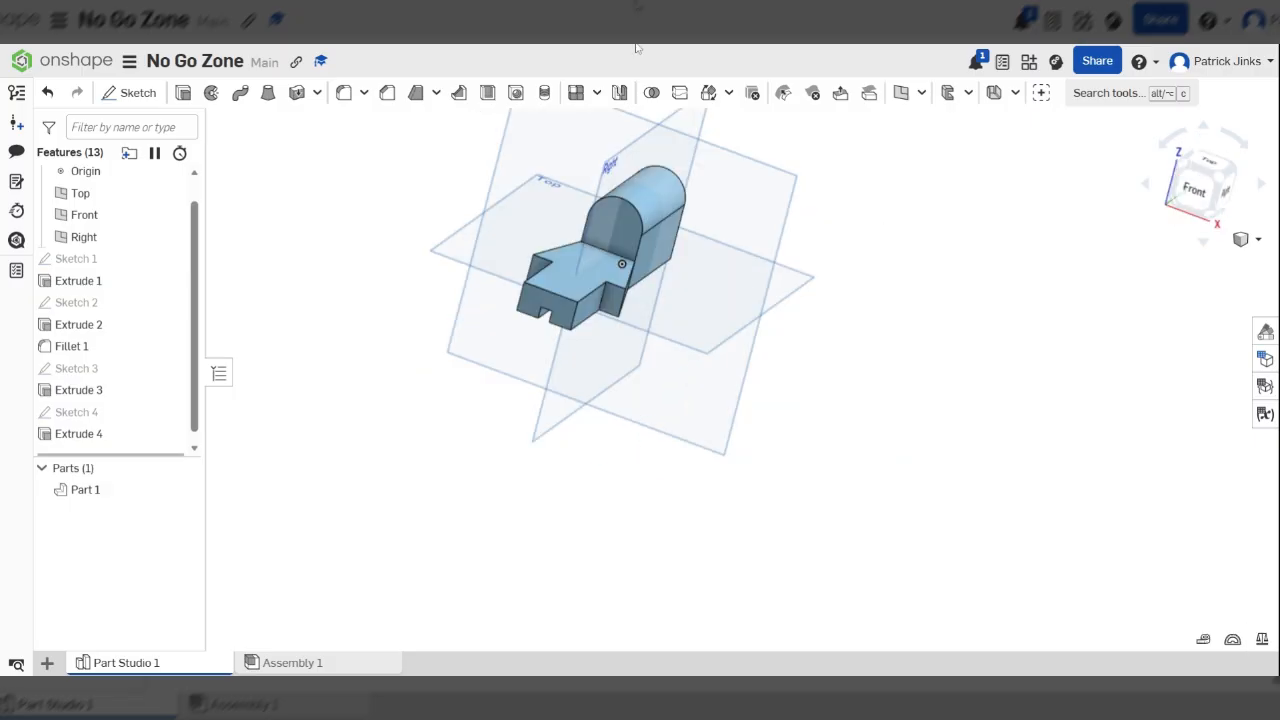
pyautogui.scroll(4, 600, 248)
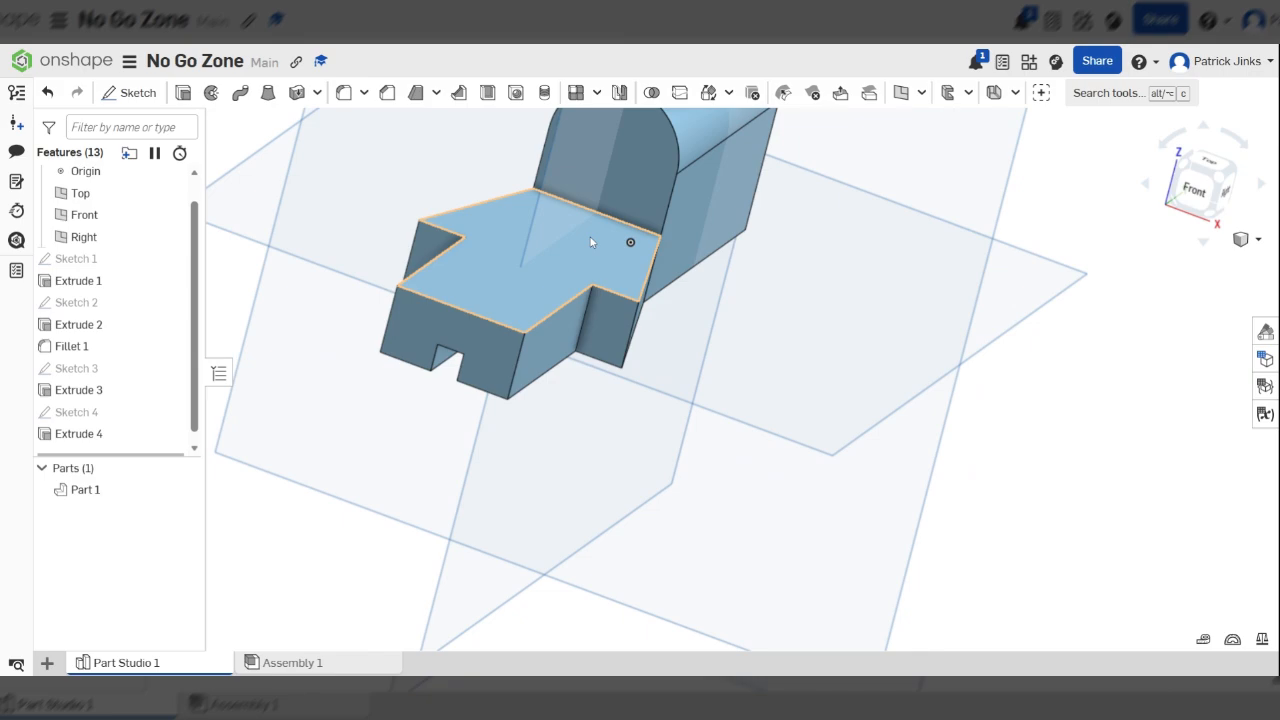
pyautogui.moveTo(590, 242); pyautogui.dragTo(612, 177, button='right')
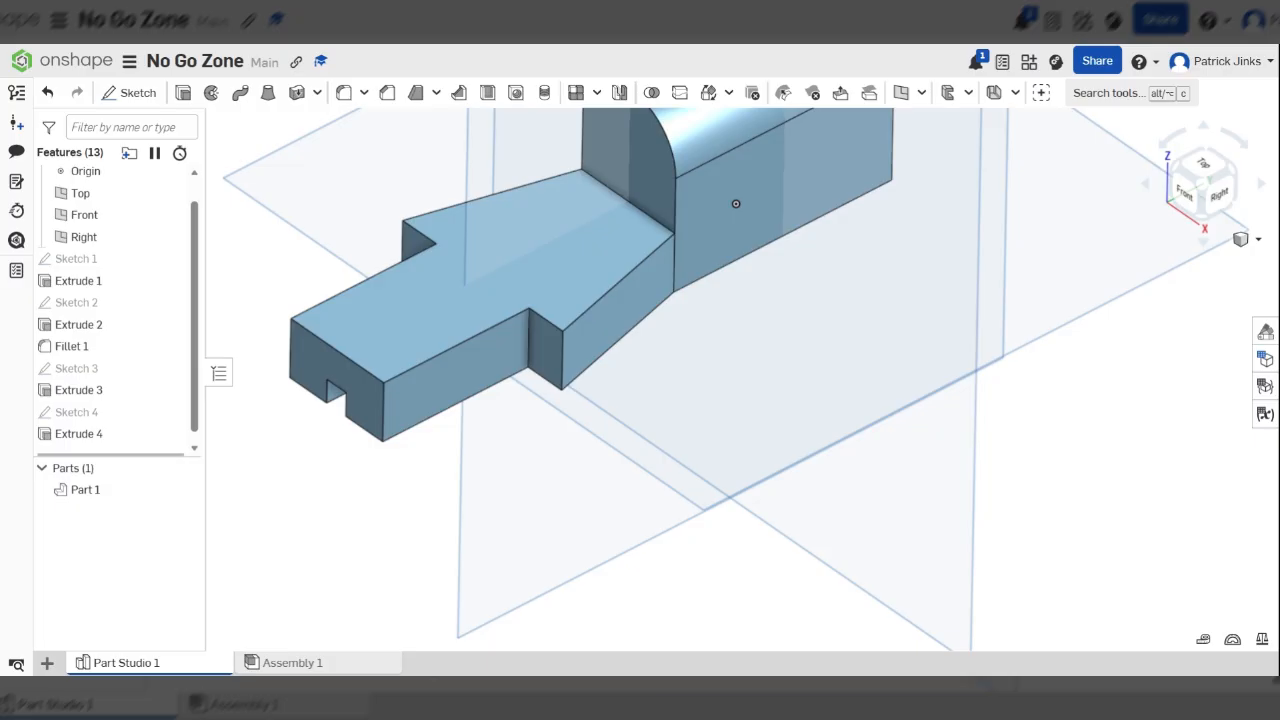
pyautogui.scroll(-4, 741, 279)
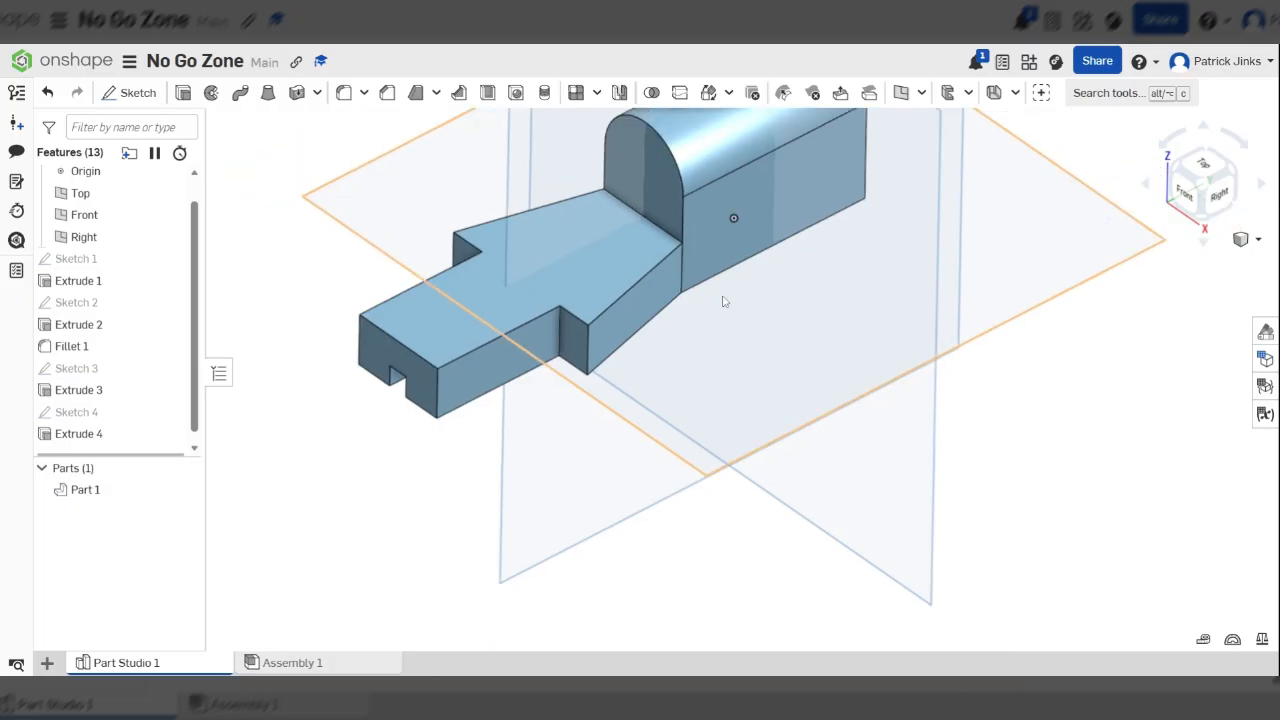
pyautogui.scroll(-2, 741, 279)
pyautogui.scroll(5, 748, 157)
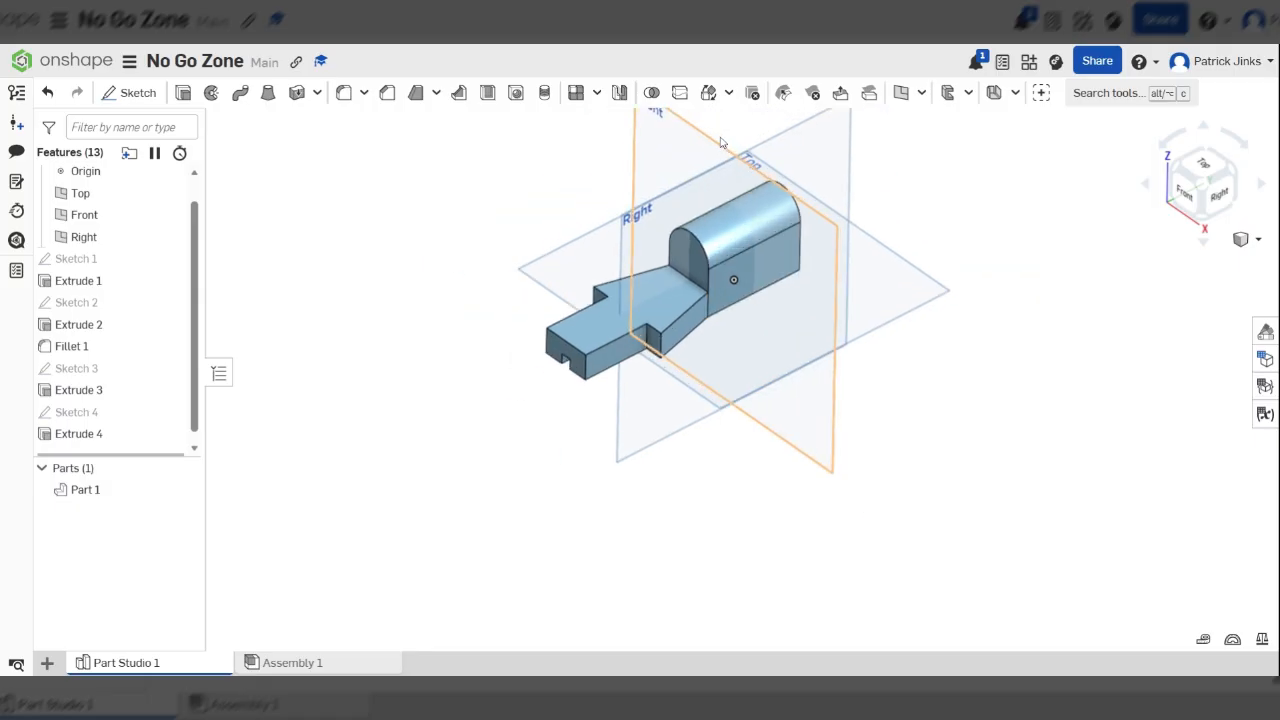
pyautogui.moveTo(892, 312); pyautogui.dragTo(749, 320, button='right')
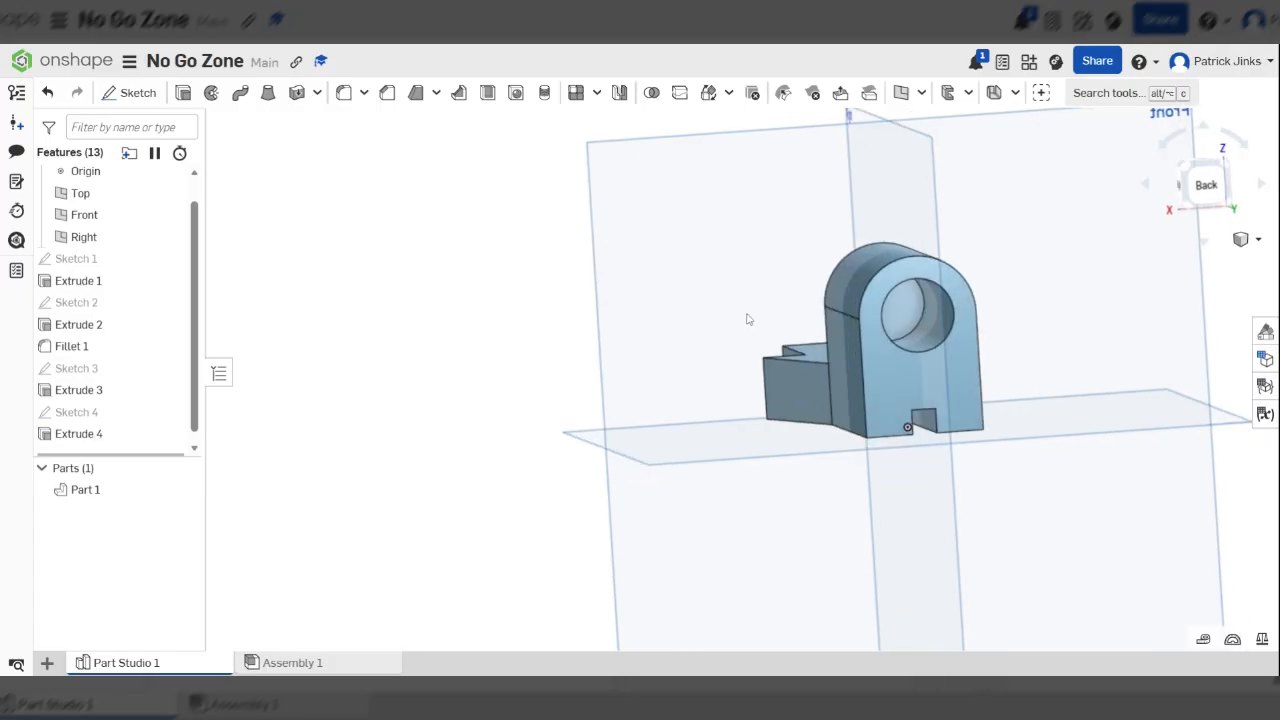
pyautogui.scroll(4, 937, 325)
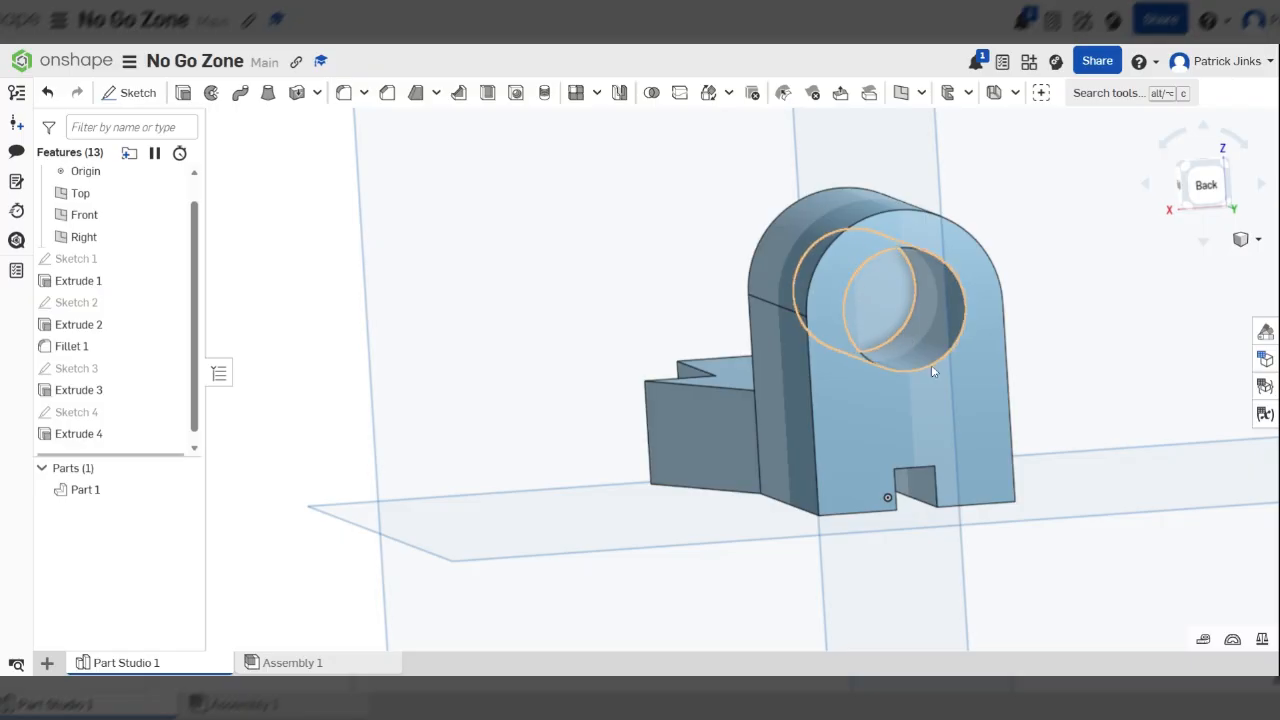
pyautogui.moveTo(894, 503); pyautogui.dragTo(961, 457, button='right')
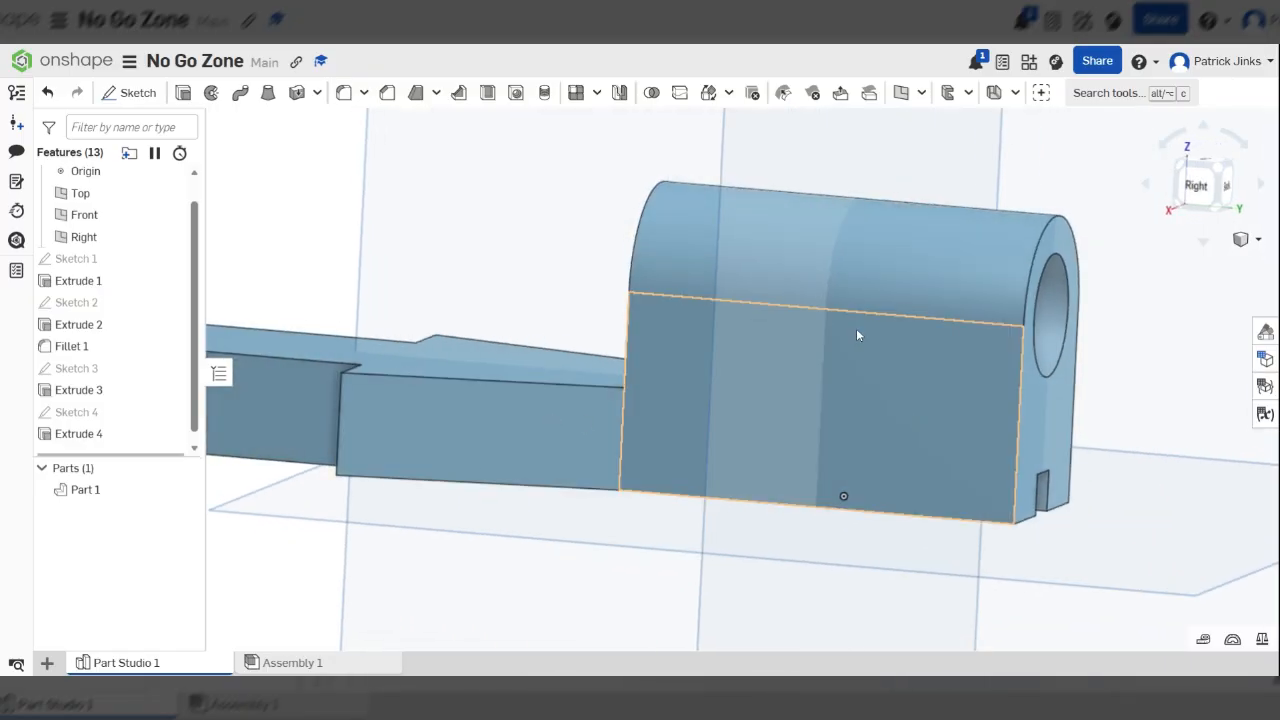
pyautogui.scroll(-5, 856, 335)
pyautogui.moveTo(856, 335); pyautogui.dragTo(990, 342, button='right')
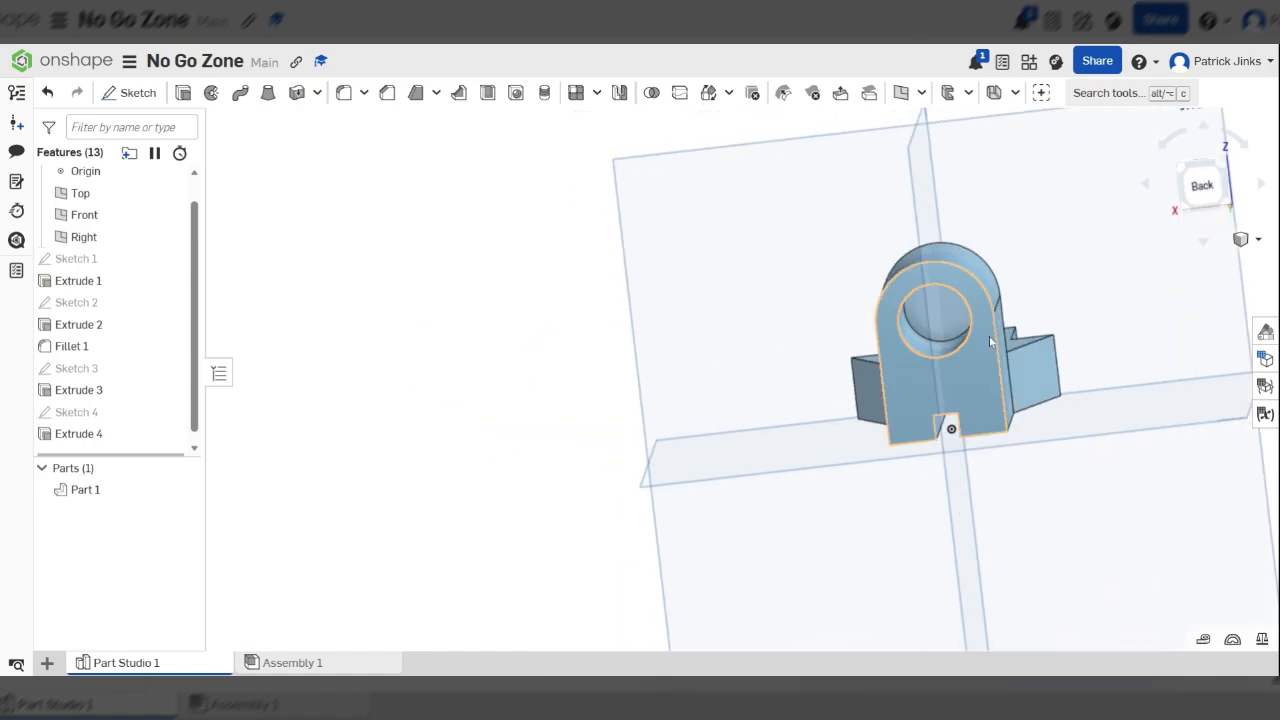
pyautogui.moveTo(805, 320); pyautogui.dragTo(902, 381, button='right')
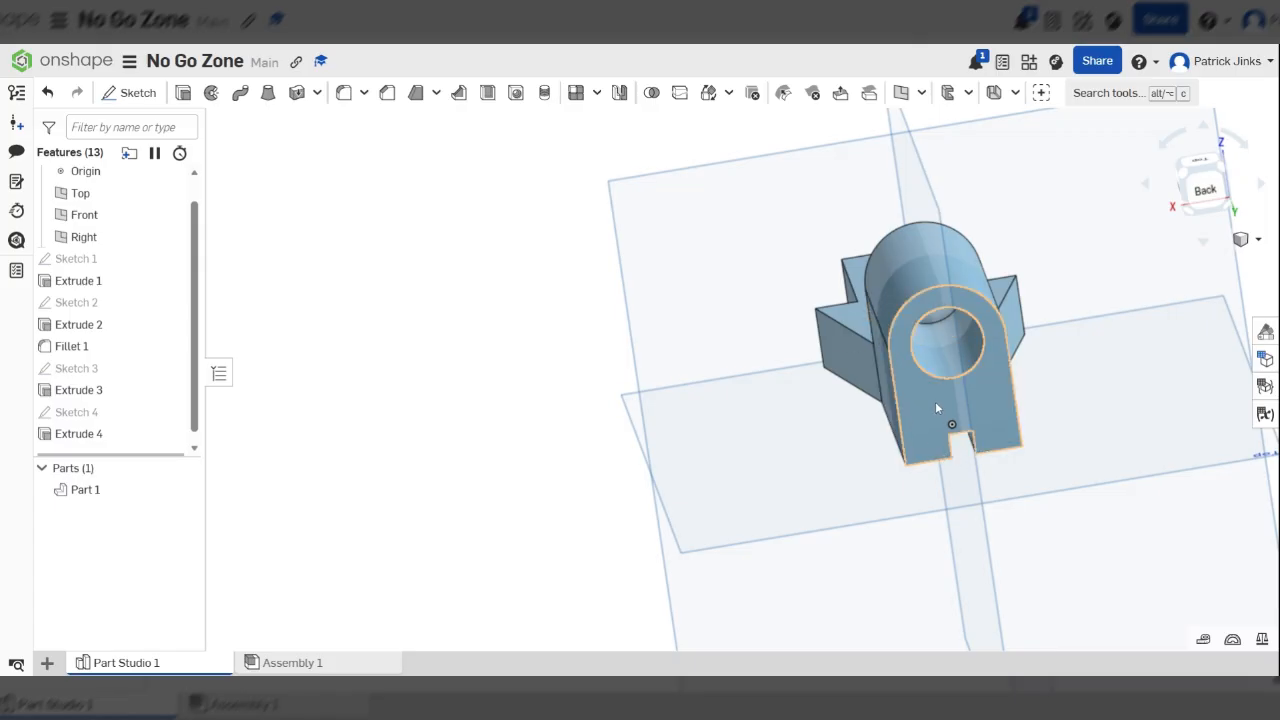
pyautogui.moveTo(890, 348); pyautogui.dragTo(1046, 352, button='right')
pyautogui.scroll(-4, 938, 309)
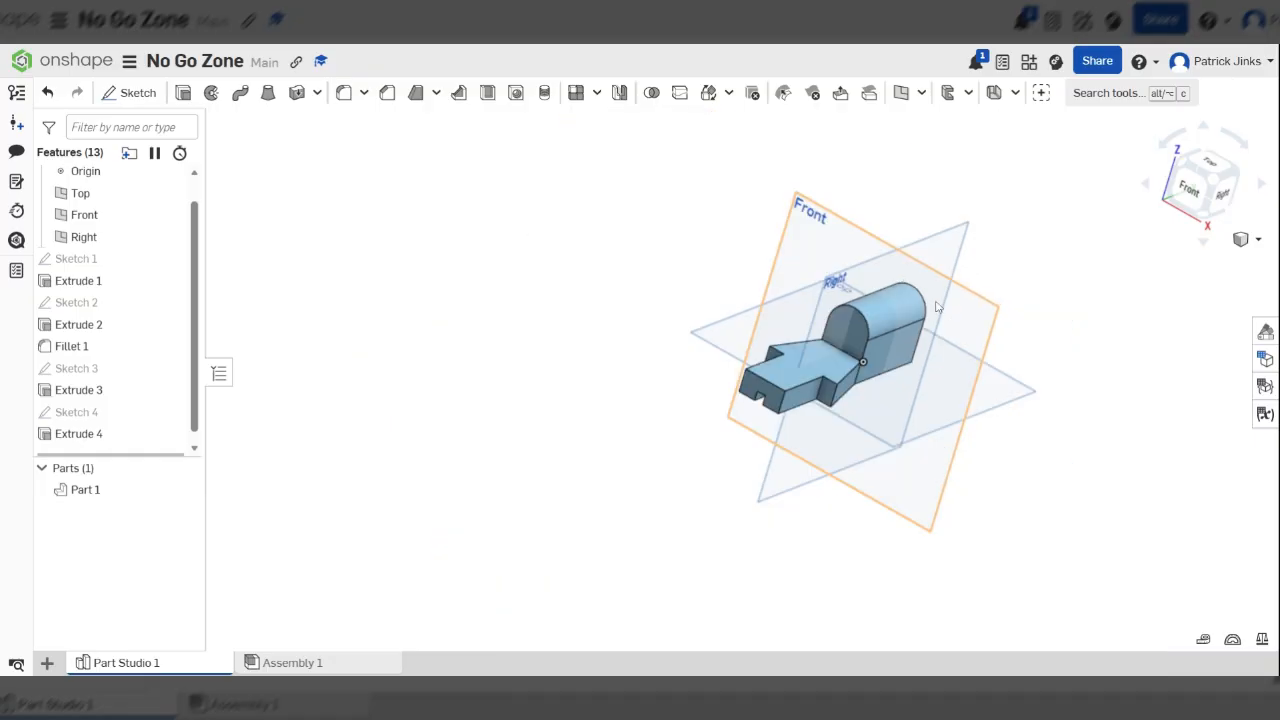
pyautogui.scroll(2, 888, 320)
pyautogui.scroll(2, 875, 230)
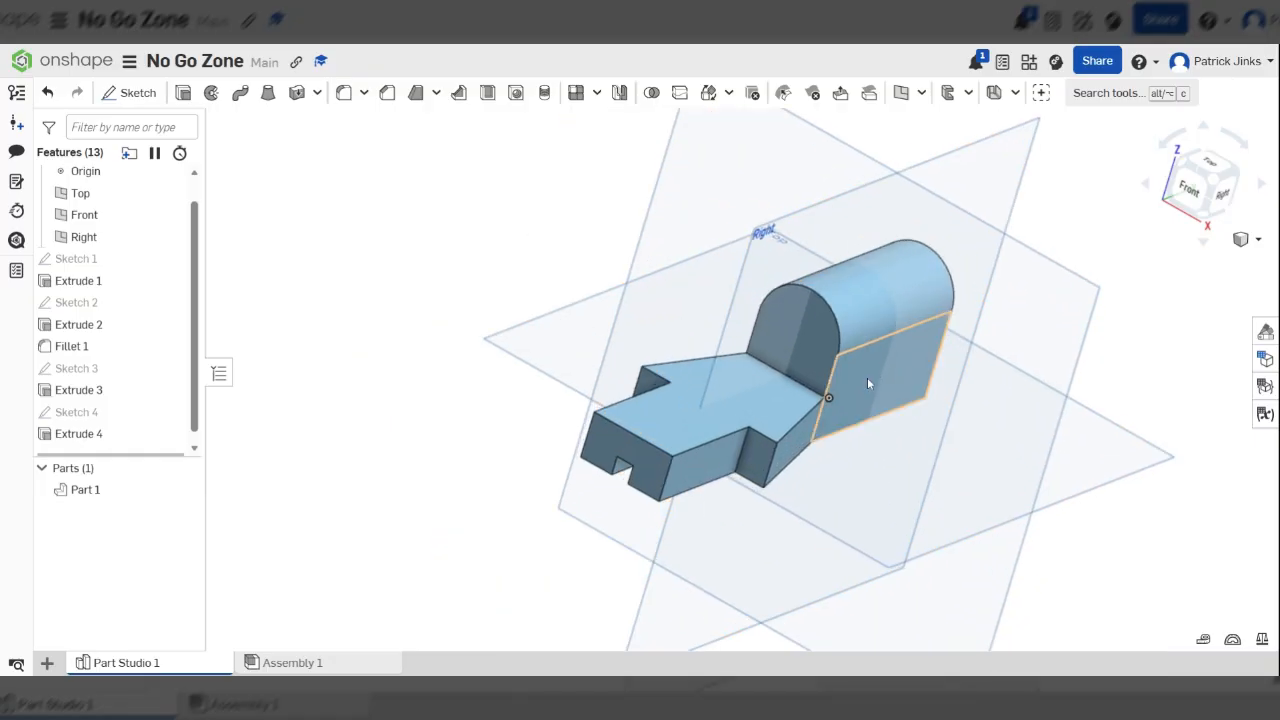